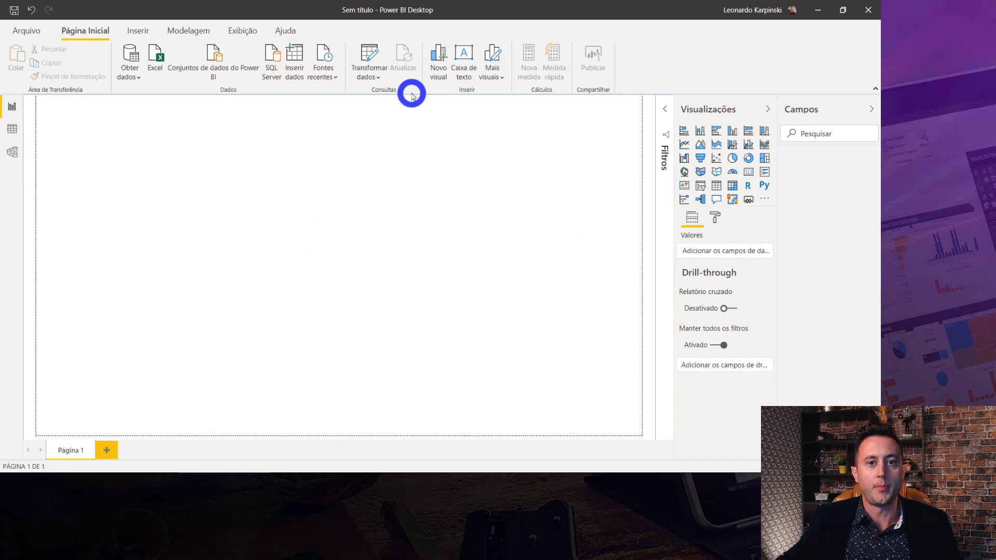
Leave the blank Power BI report and switch to File Explorer on the BaseDados folder
drag(422, 7, 422, 5)
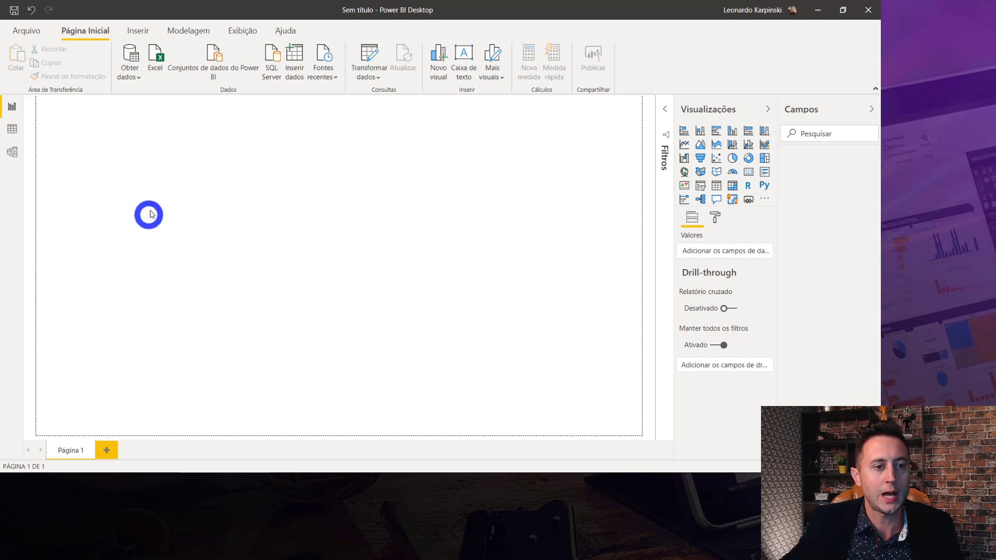
key(alt+Tab)
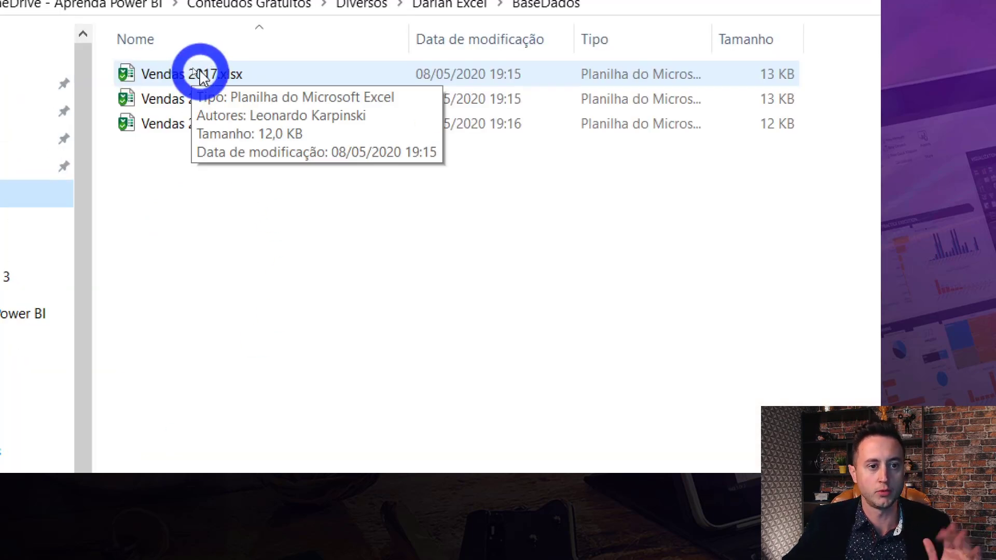
Open Vendas 2017.xlsx and review the row 3 month headers from D3, then return to A3
click(205, 83)
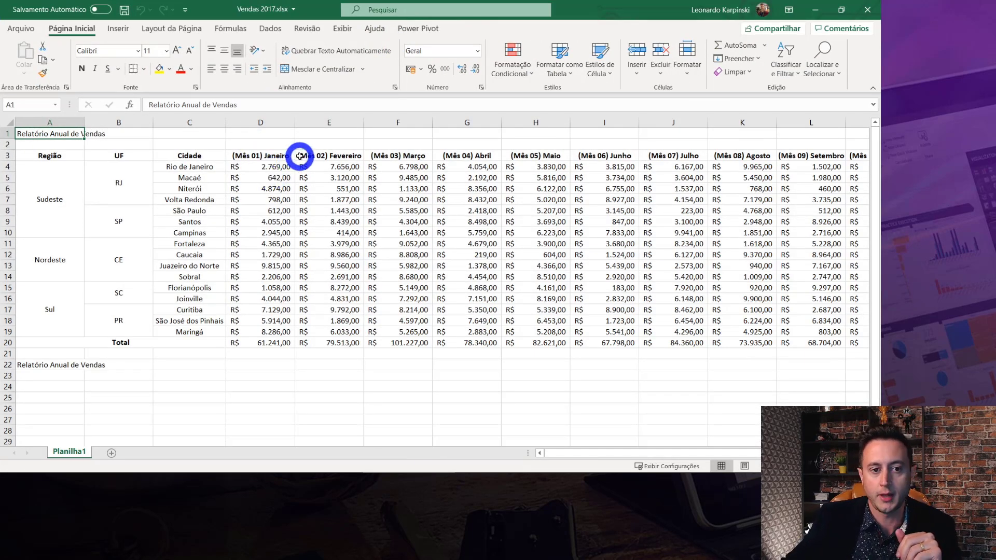
click(276, 156)
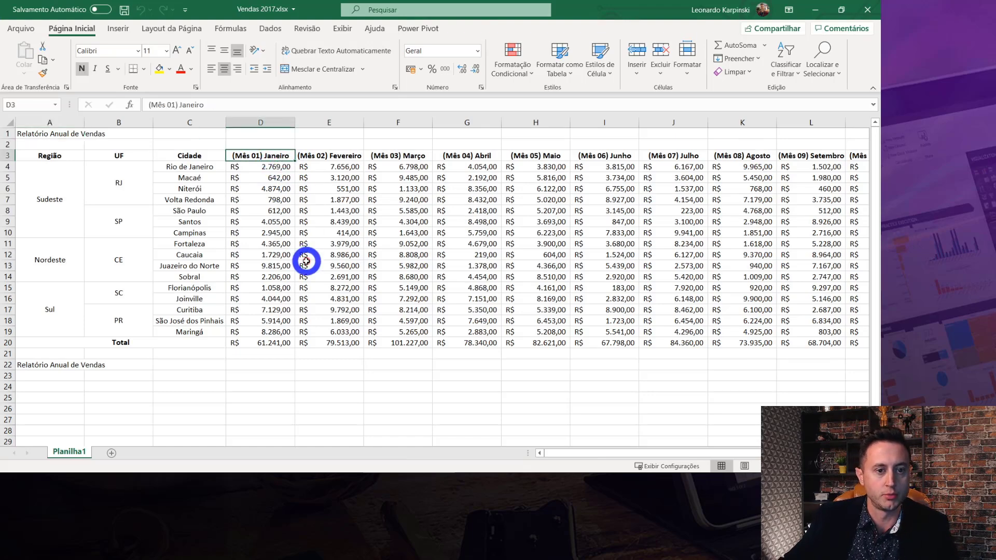
key(Right)
key(Right)
key(Right)
key(Right)
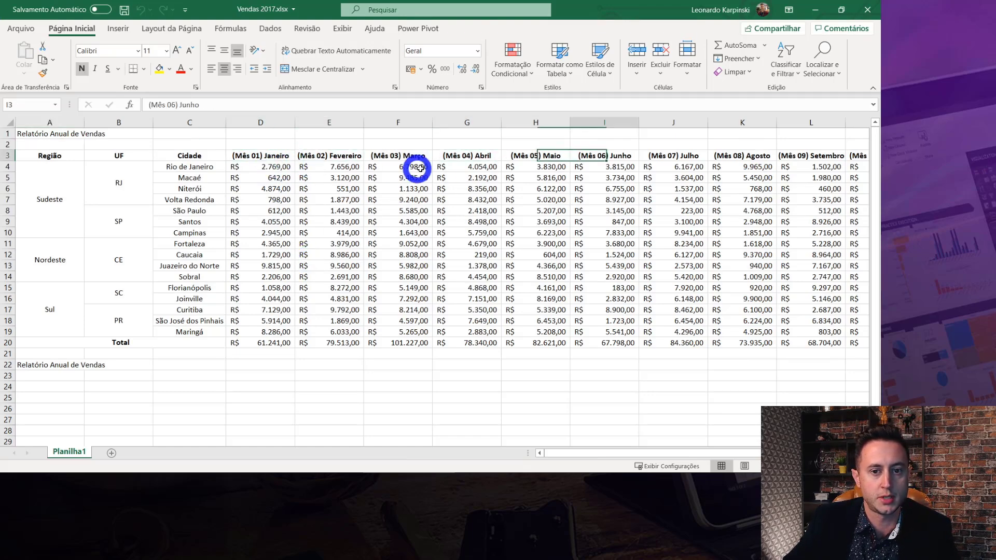
key(Right)
key(Right)
key(Right)
key(Right)
key(Right)
key(Right)
key(Right)
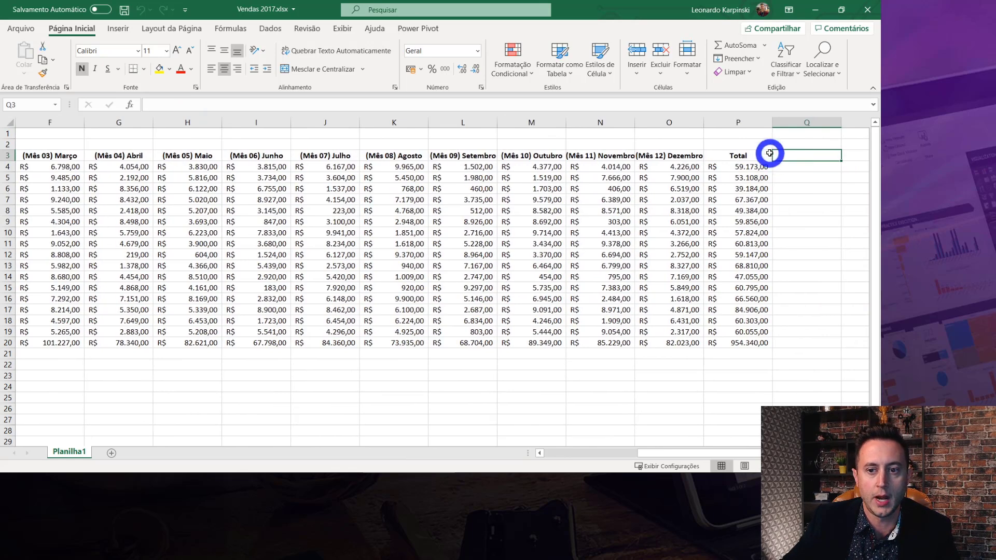
key(Left)
key(ctrl+Left)
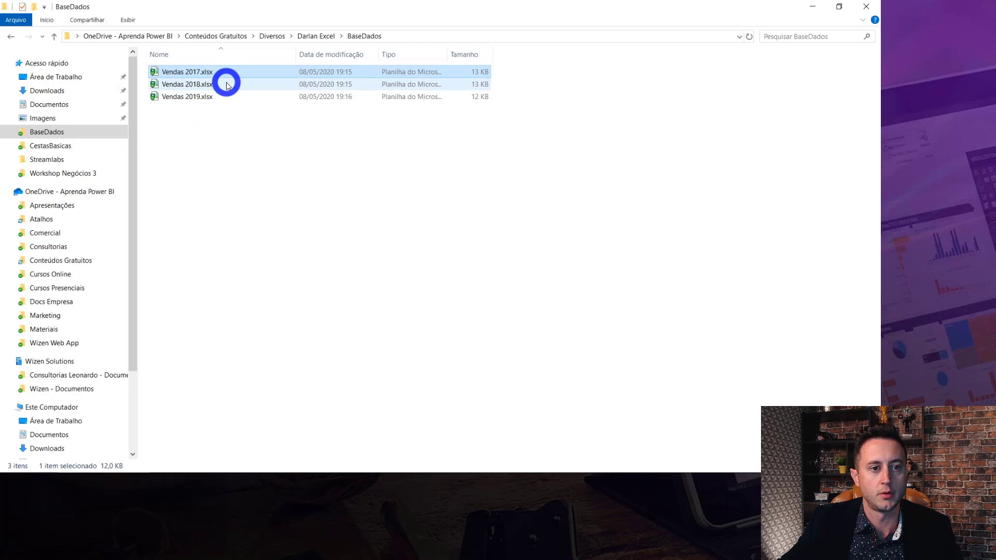
Open Vendas 2019.xlsx in Excel from the BaseDados folder
click(226, 86)
click(215, 99)
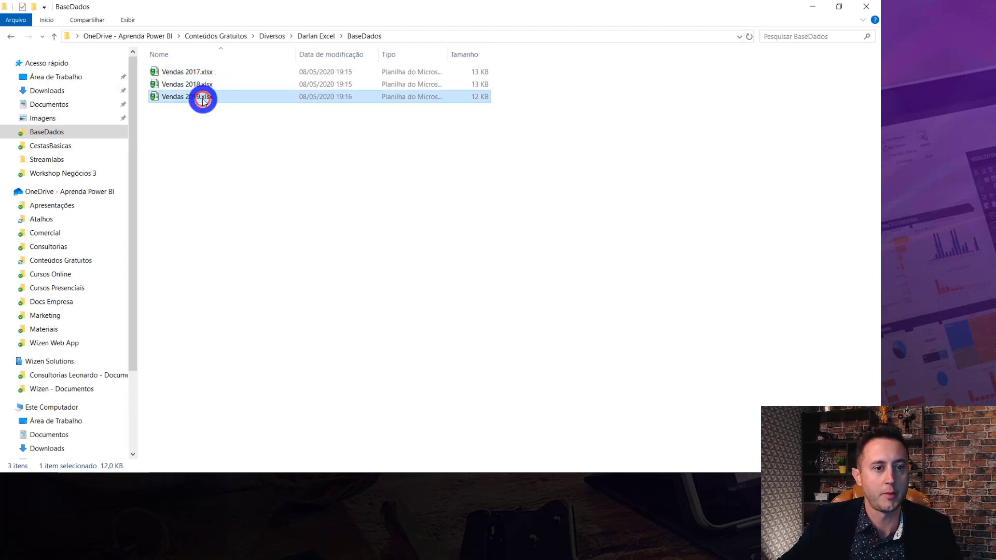
double_click(212, 98)
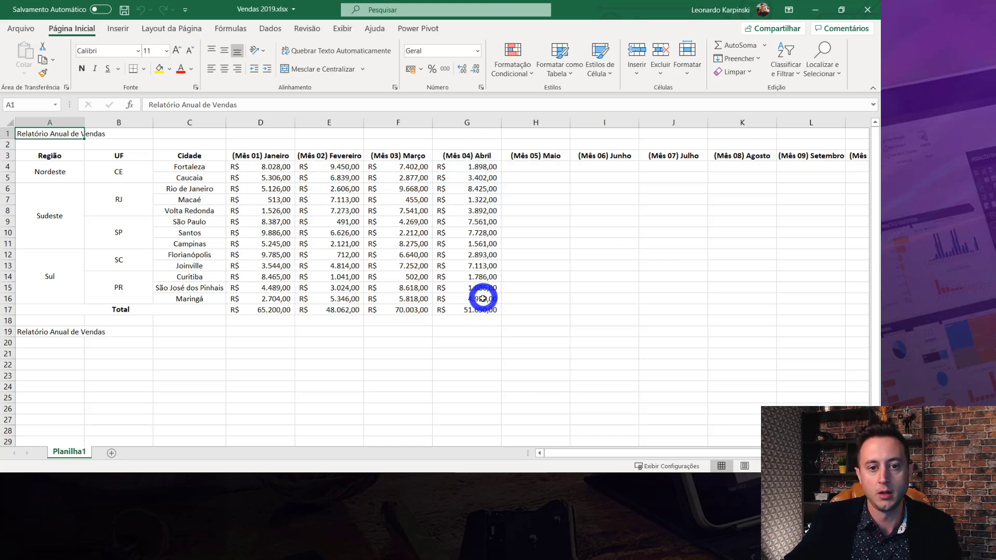
Check the April values in G3:G17, then close the open Vendas workbooks in Excel
drag(482, 155, 479, 310)
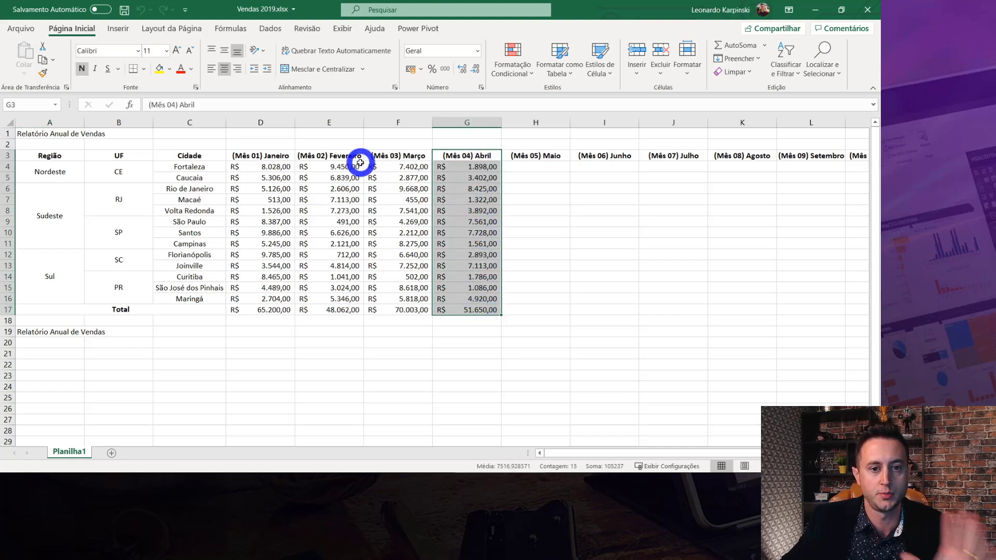
click(482, 156)
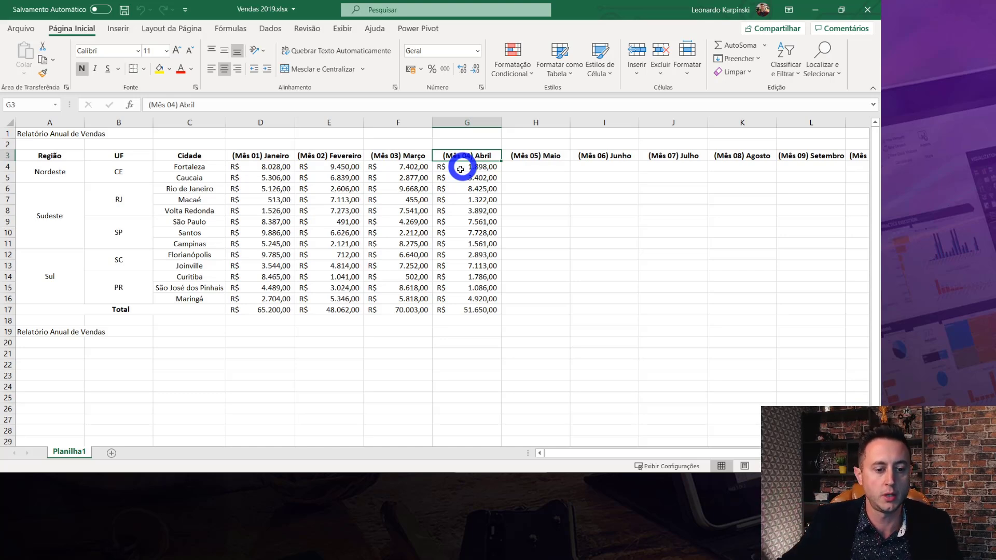
click(134, 472)
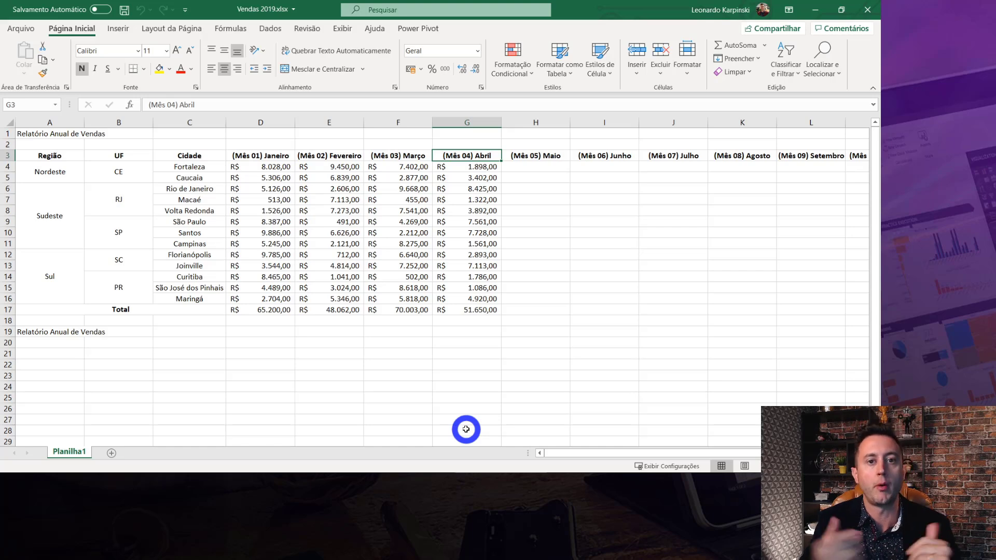
click(864, 6)
click(865, 8)
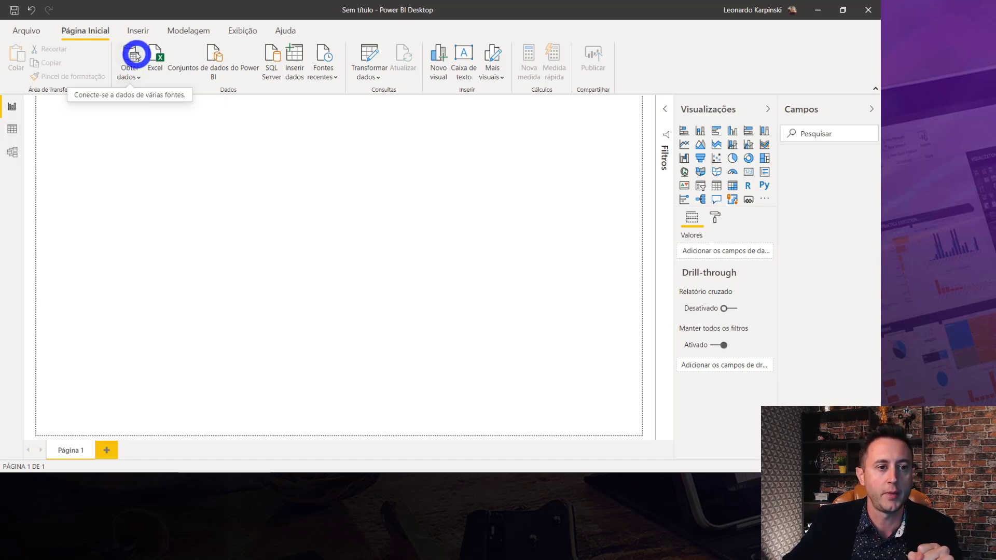
Connect Vendas 2017.xlsx from the BaseDados folder as an Excel data source
click(132, 53)
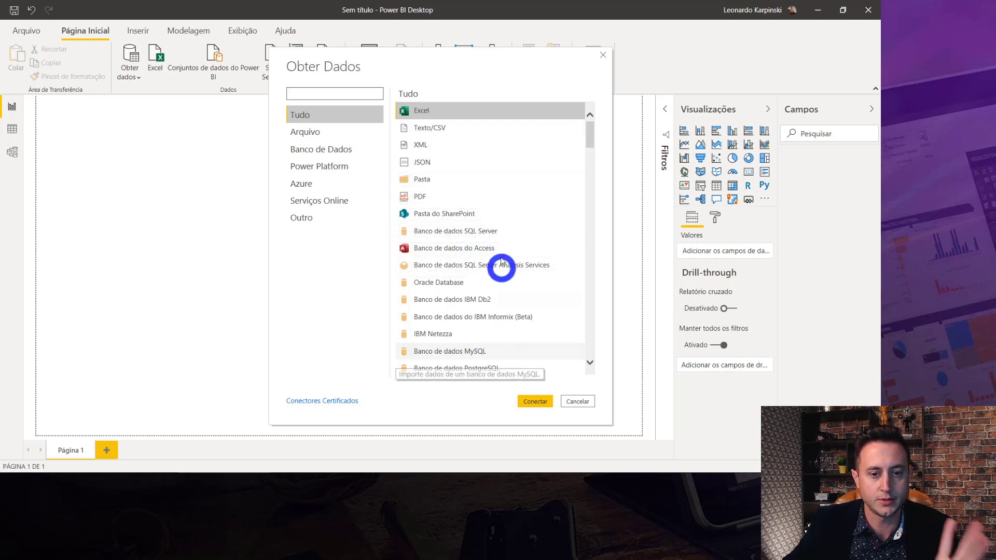
double_click(423, 110)
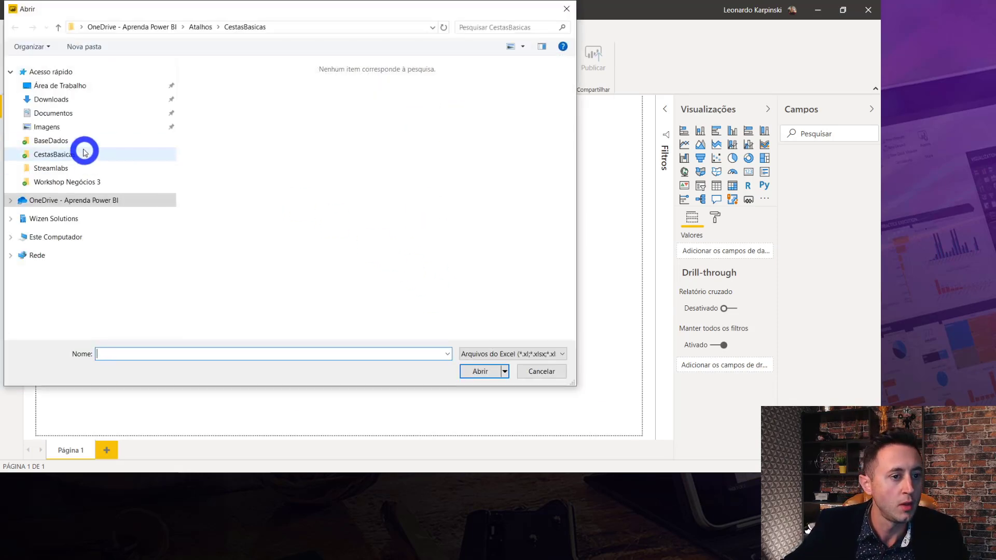
click(47, 127)
click(51, 141)
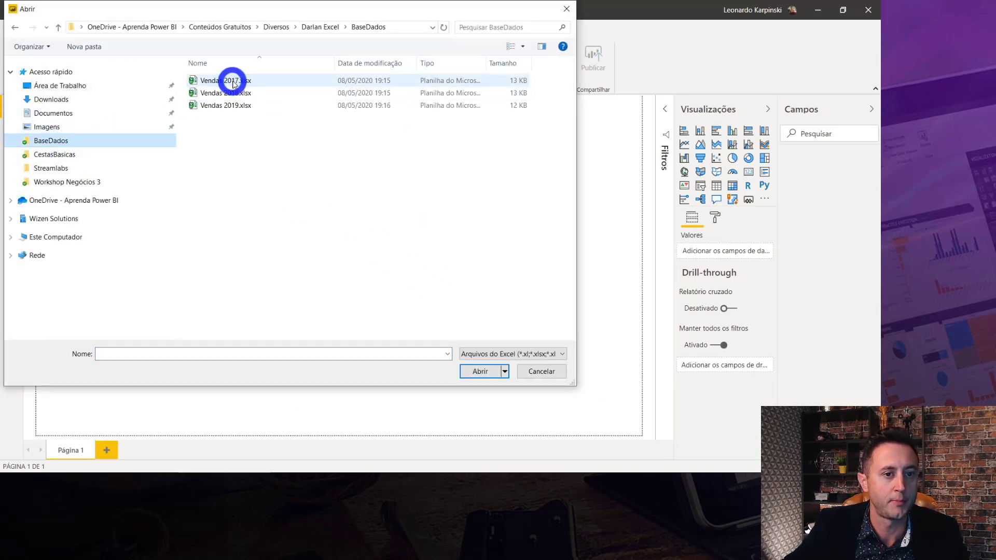
click(260, 81)
double_click(257, 83)
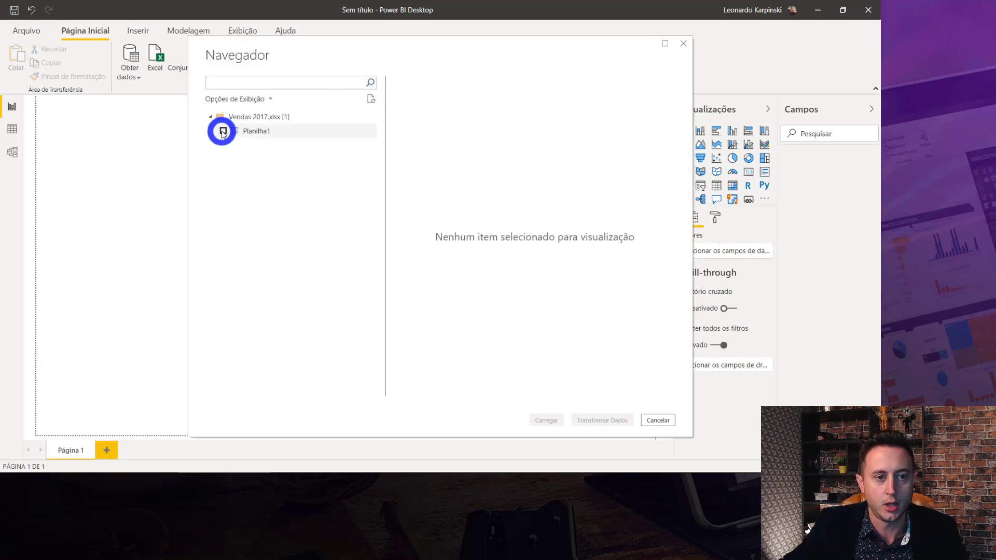
Tick the Planilha1 sheet in Navegador and load it with Carregar
click(223, 130)
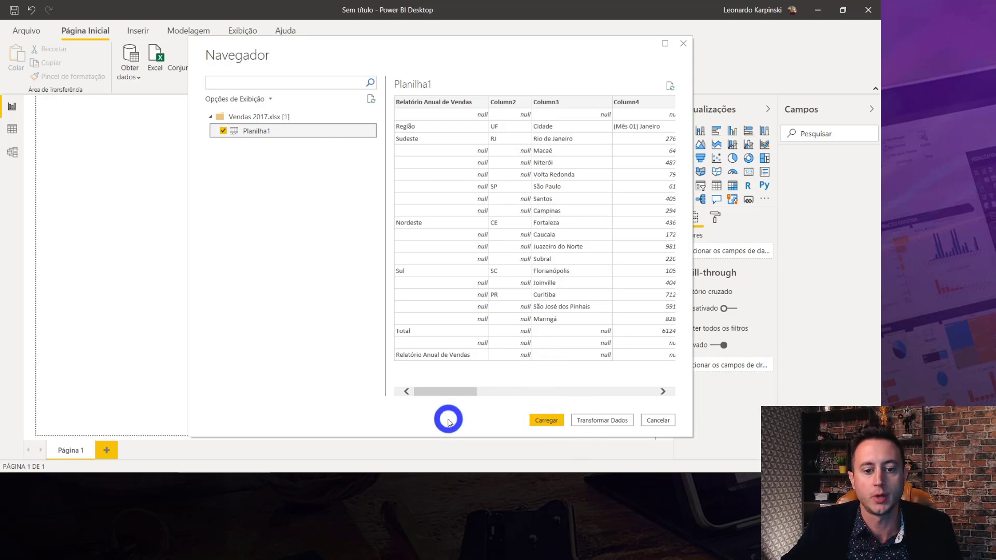
click(548, 421)
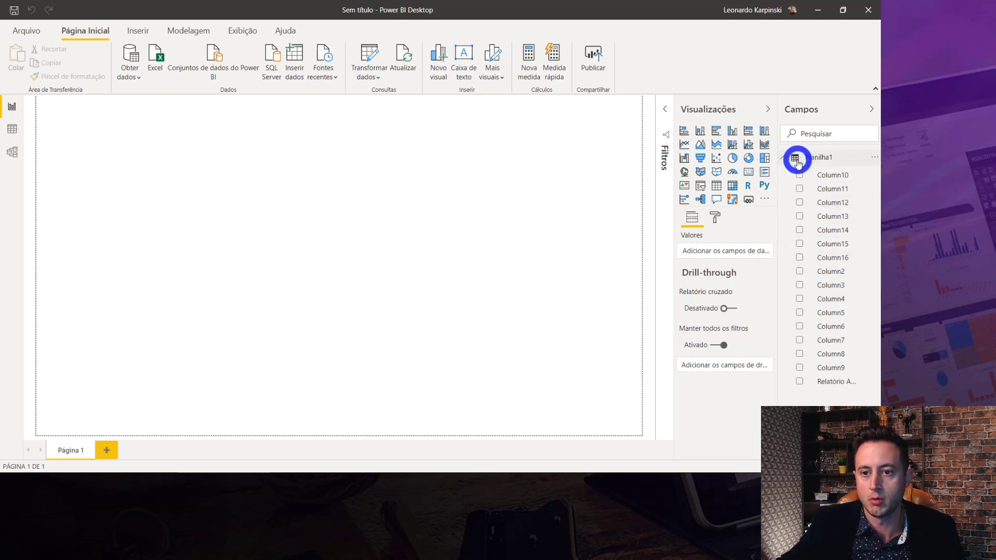
click(12, 128)
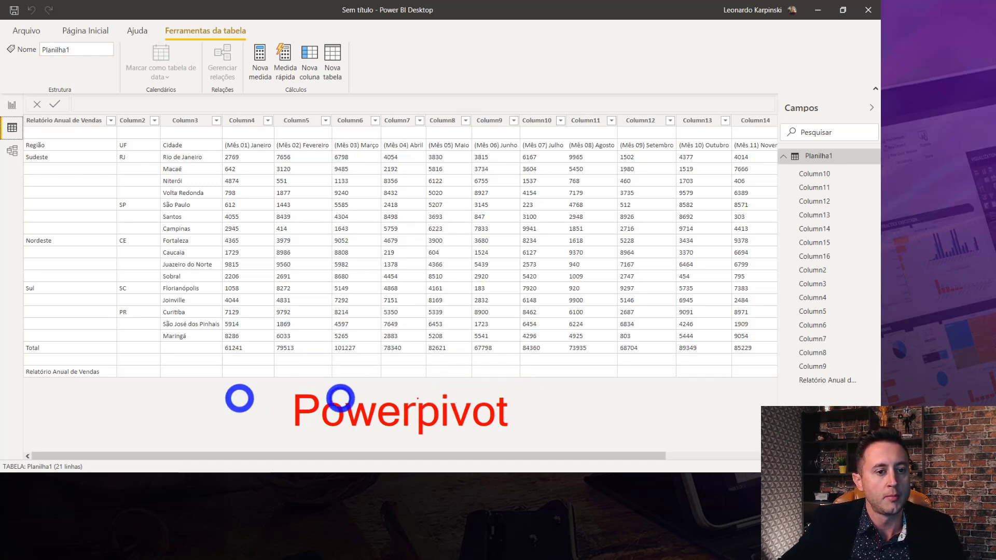
key(Escape)
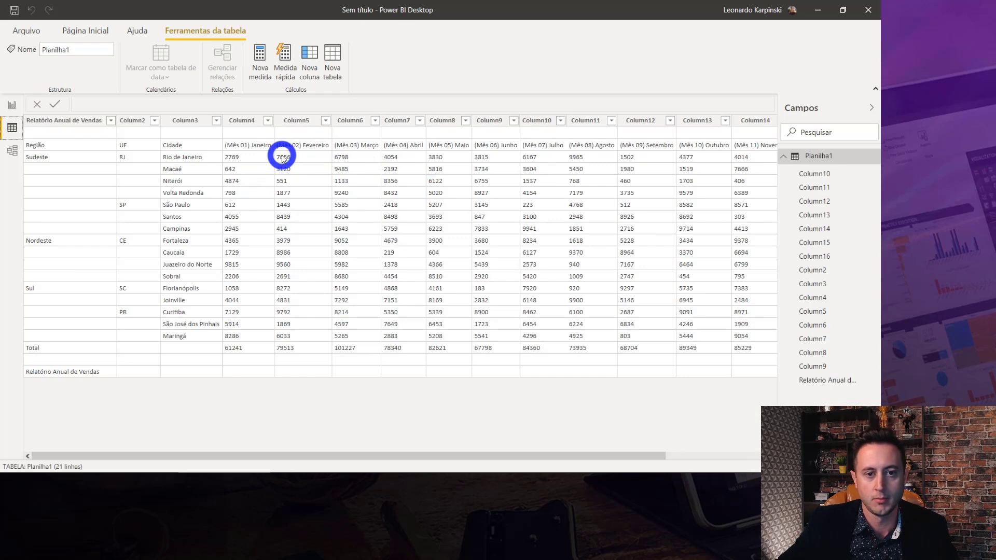
click(295, 203)
click(346, 215)
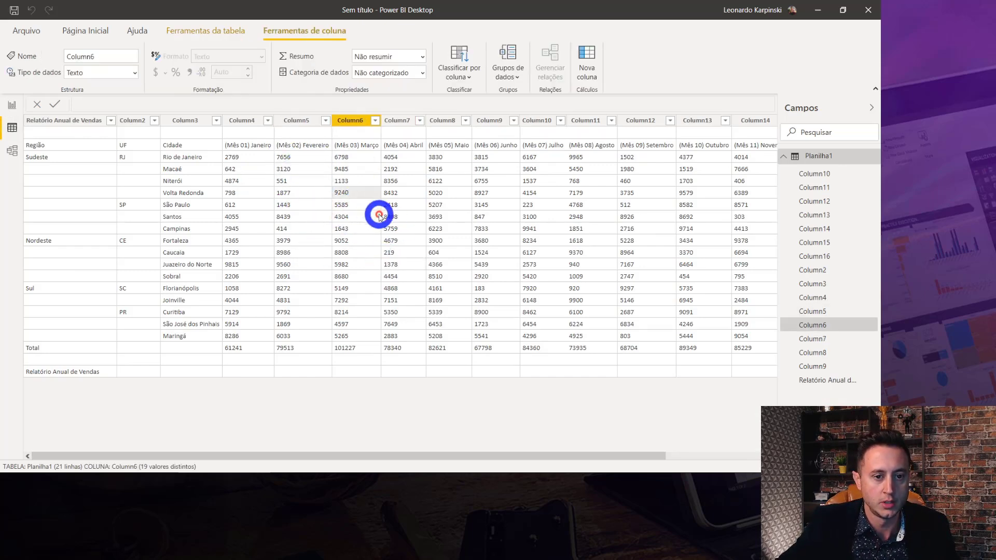
click(395, 193)
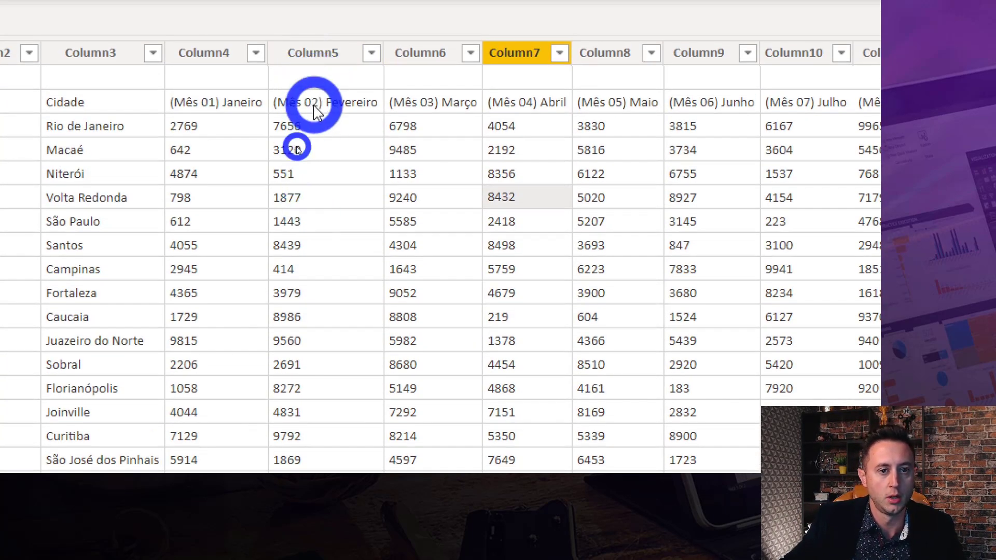
click(319, 102)
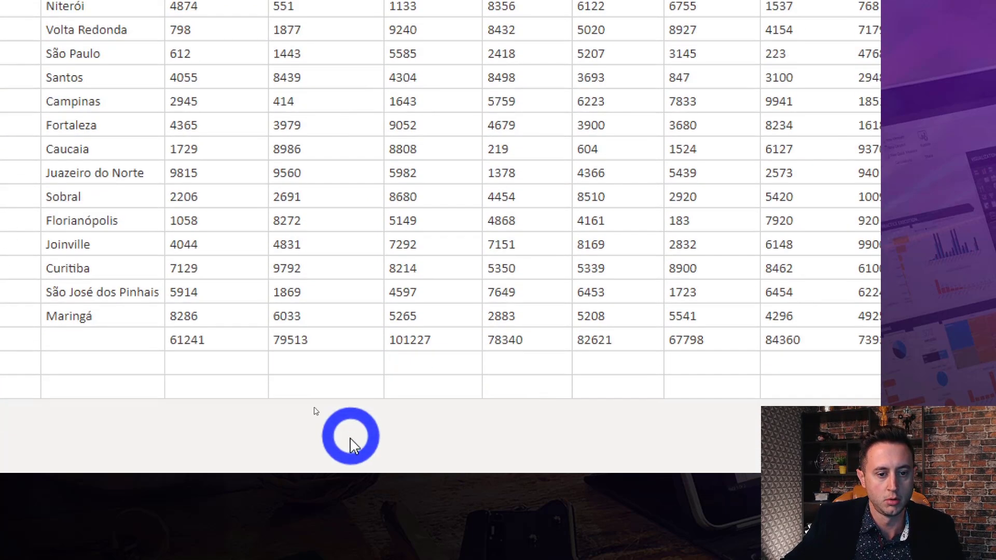
click(341, 322)
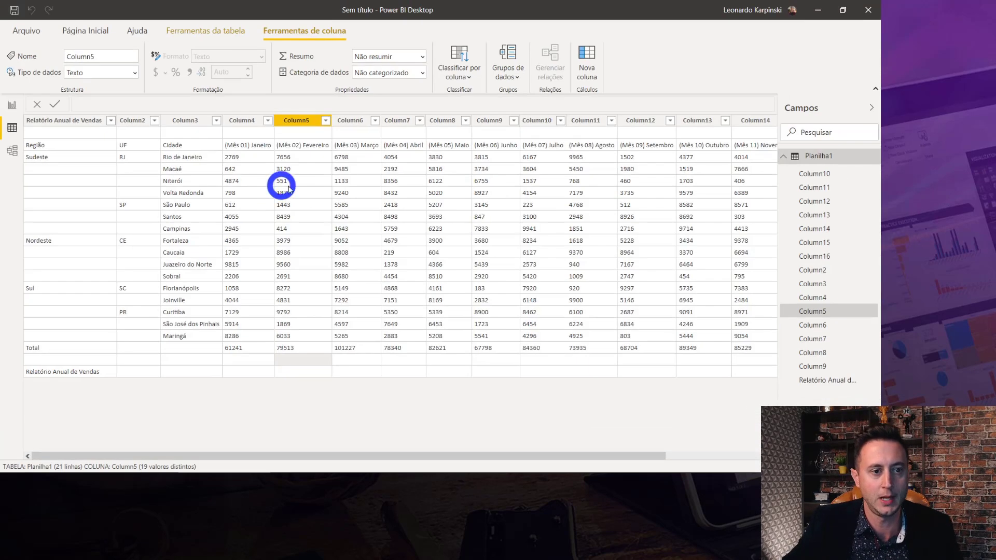
click(12, 104)
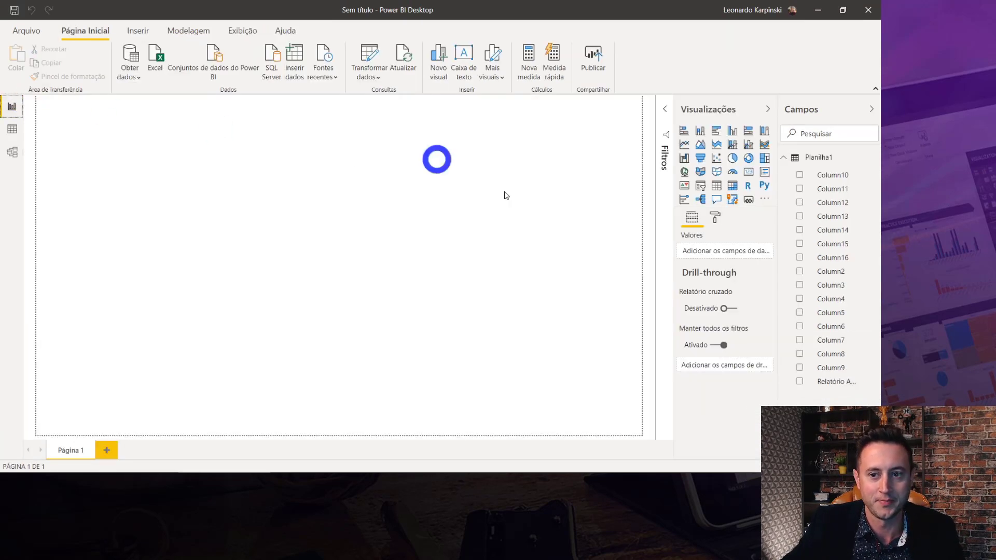
Delete the Planilha1 table from the Campos pane and go back to File Explorer
right_click(802, 159)
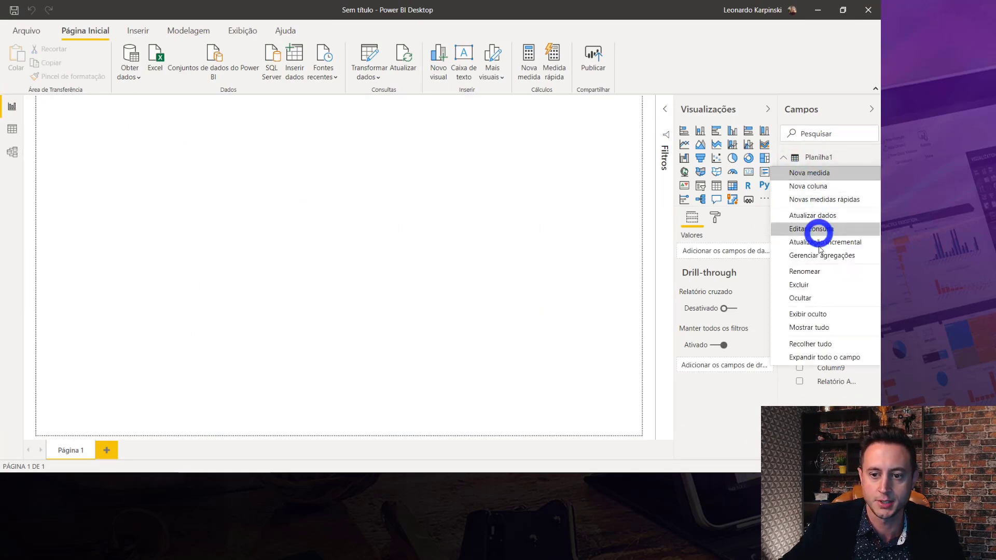
click(797, 286)
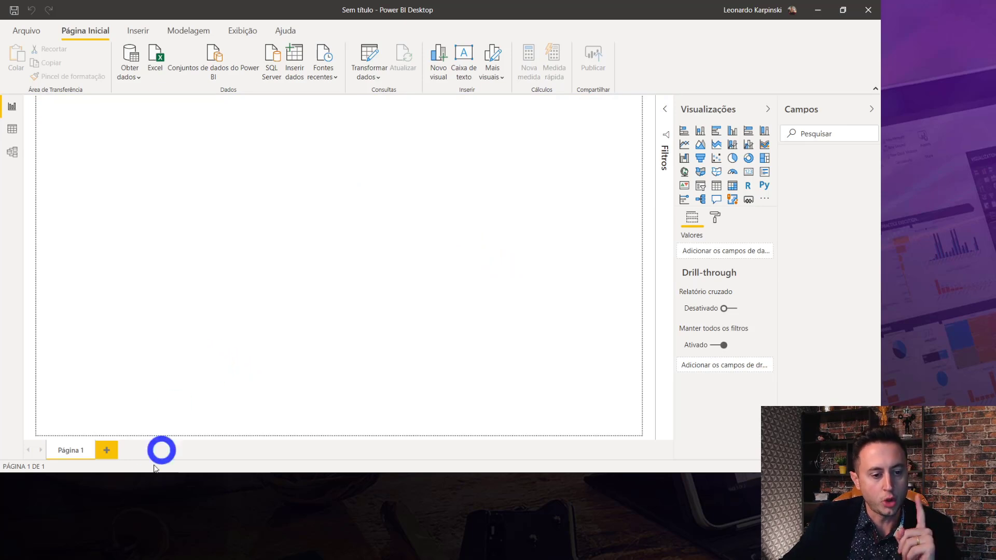
key(alt+Tab)
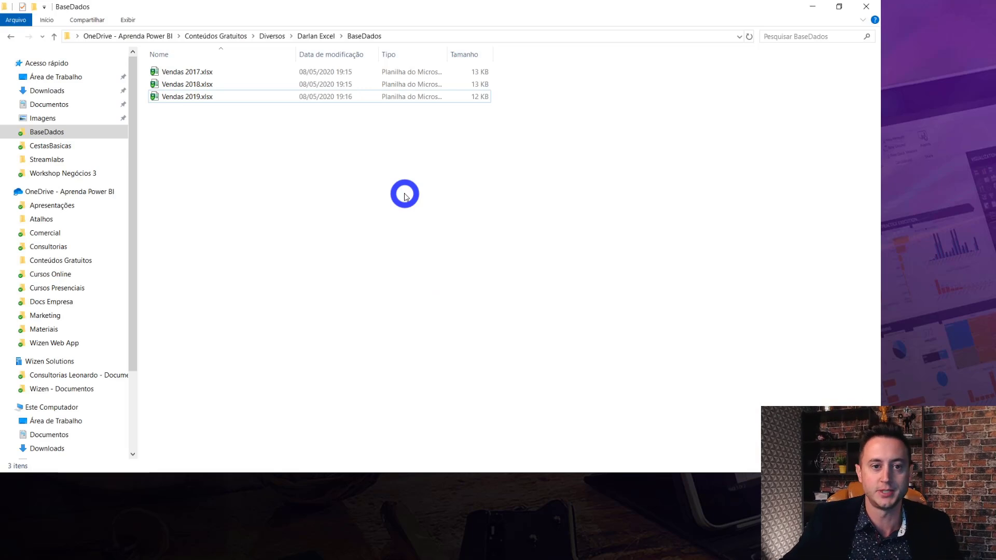
Select the three Vendas workbooks, pick Vendas 2017.xlsx, then clear the selection
mouse_move(270, 165)
mouse_down()
mouse_move(183, 68)
mouse_move(252, 190)
mouse_up()
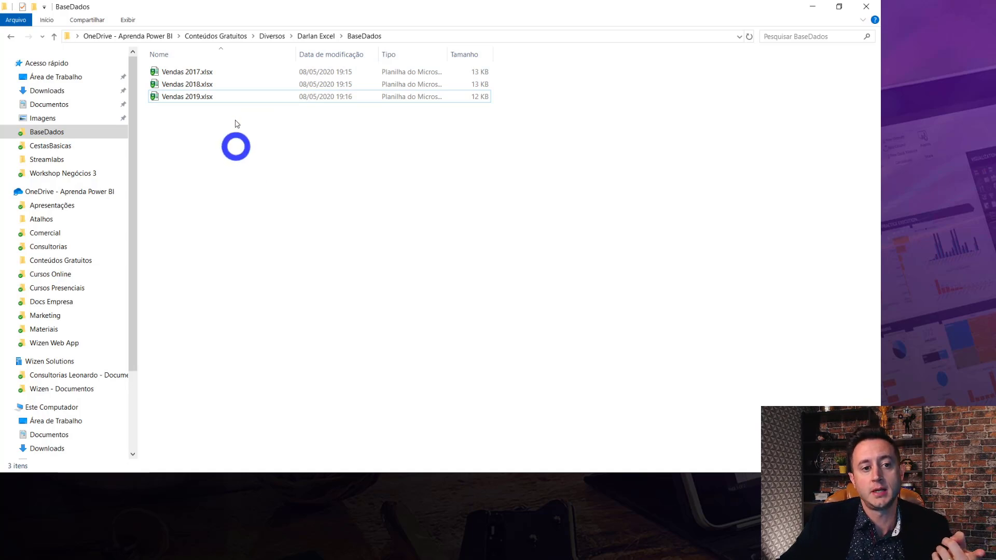
click(210, 72)
mouse_move(216, 73)
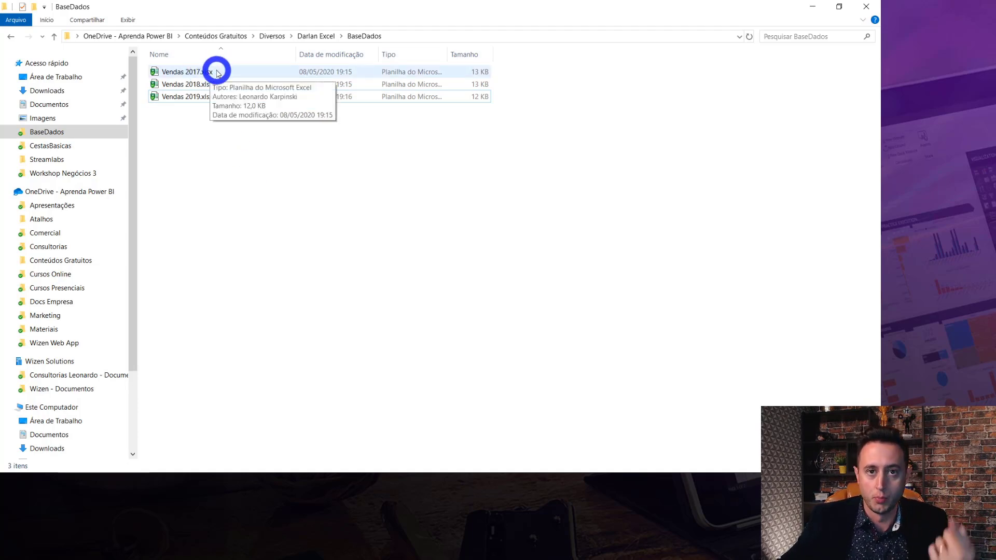
click(261, 187)
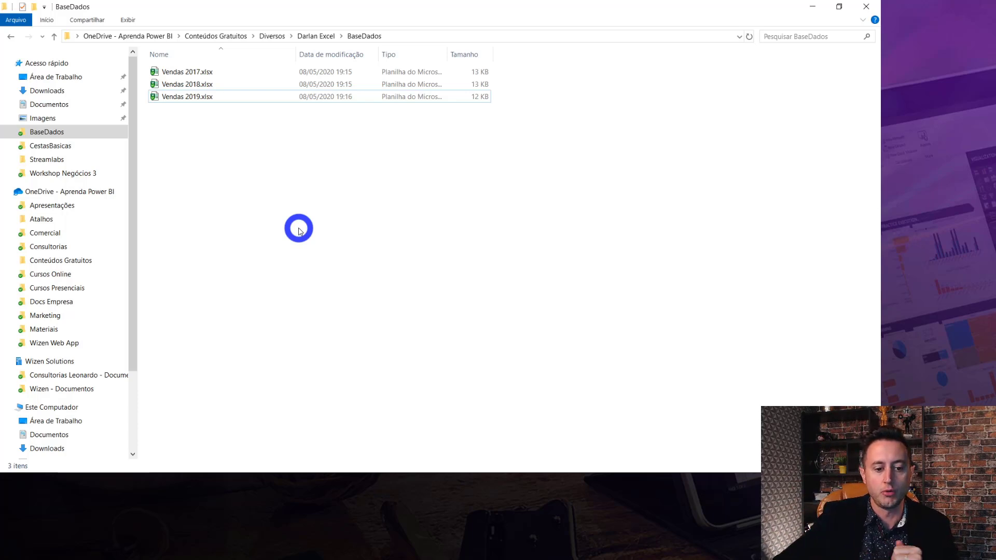
Start a Folder data source connection in Power BI and open its folder browser
click(223, 471)
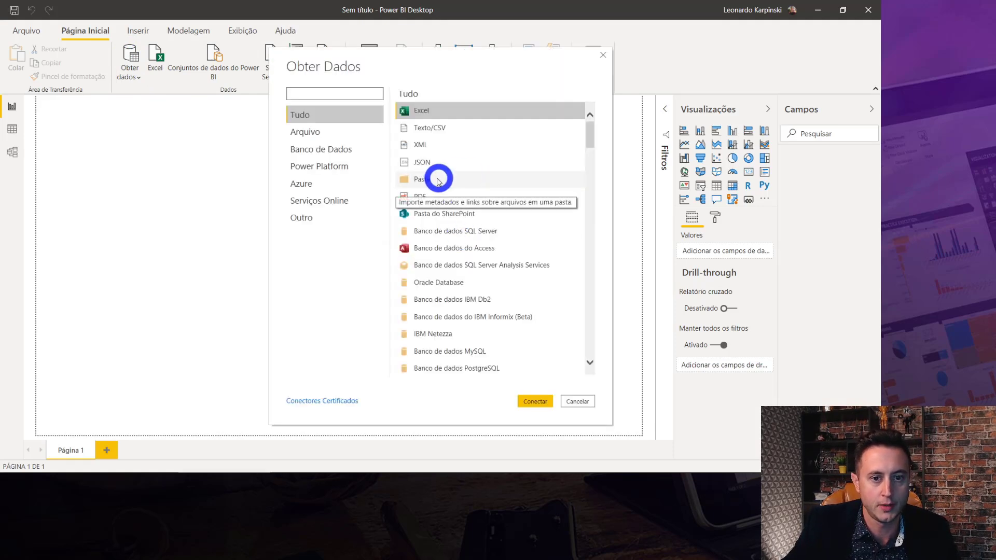
click(426, 180)
double_click(426, 181)
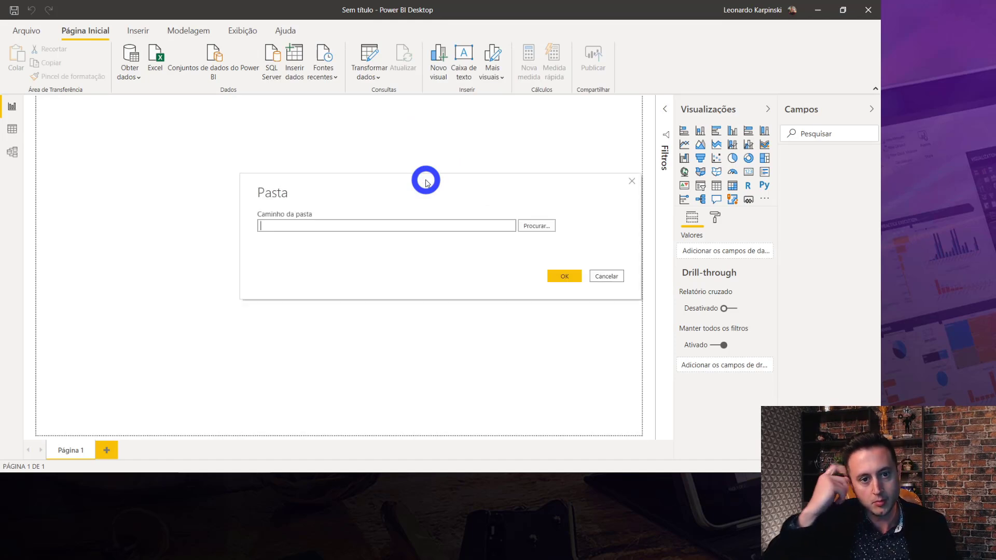
click(540, 227)
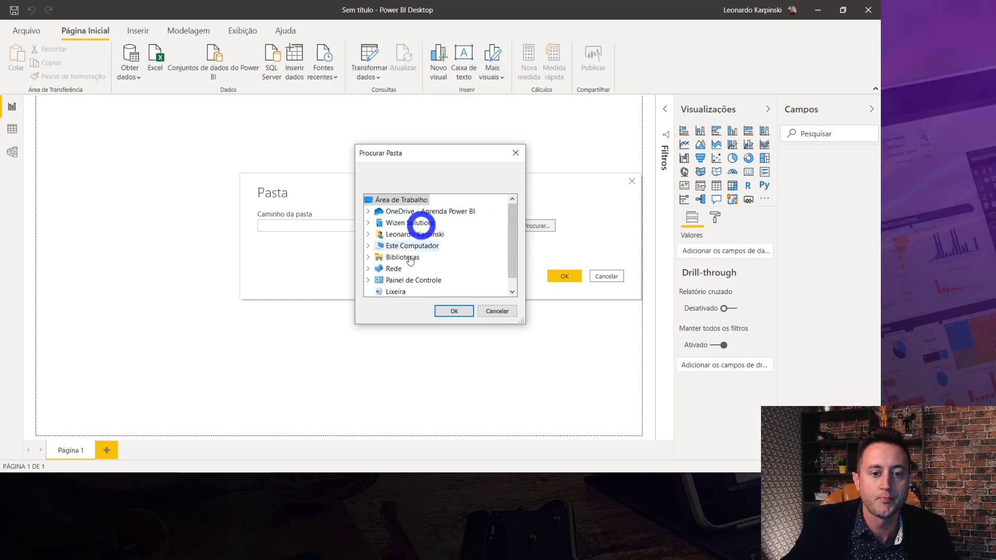
scroll(406, 233, down, 1)
scroll(409, 246, up, 1)
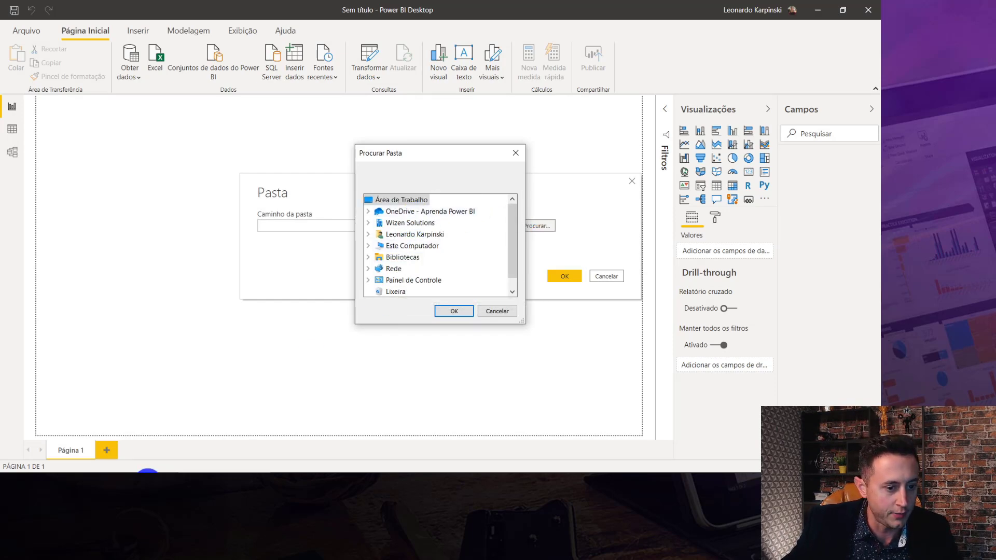
Paste the BaseDados path copied from File Explorer's address bar into Folder path and confirm
click(178, 470)
click(425, 35)
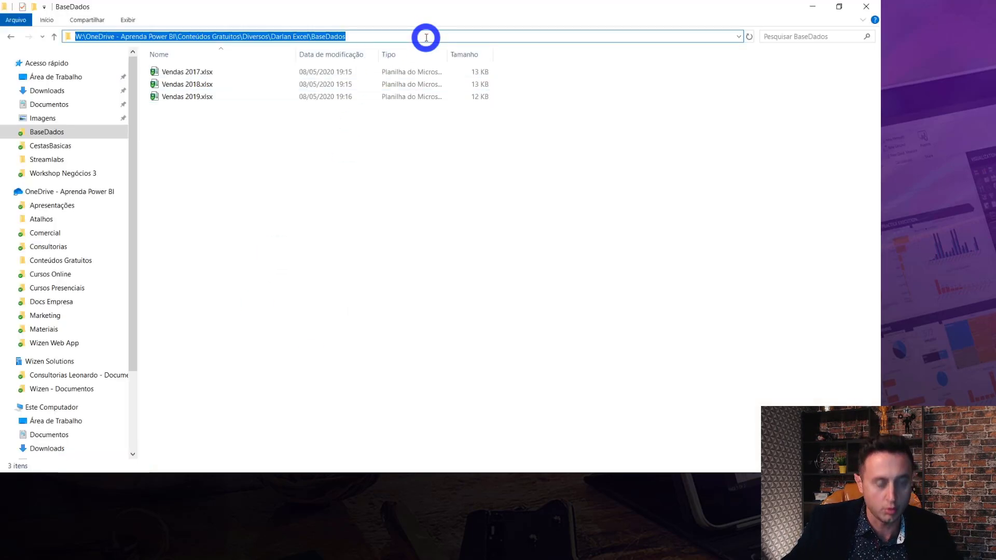
click(812, 7)
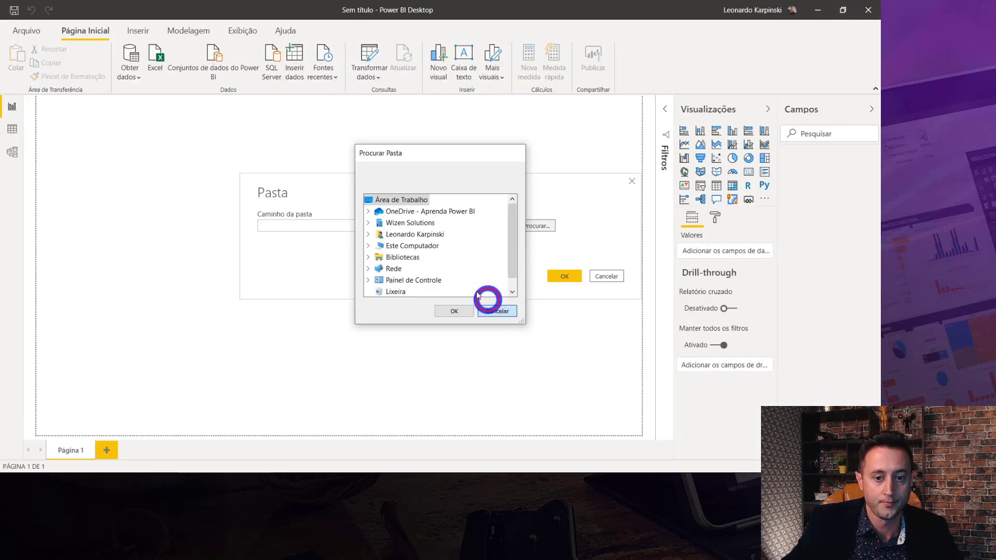
click(484, 310)
click(380, 225)
text(W:\OneDrive - Aprenda Power BI\Conteúdos Gratuitos\Diversos\Darlan Excel\BaseDados)
click(567, 277)
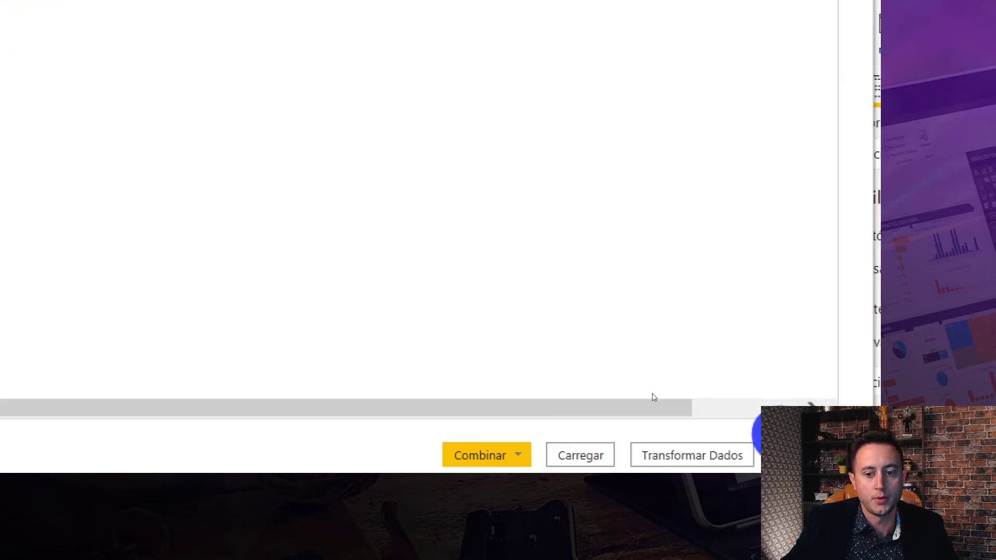
click(677, 431)
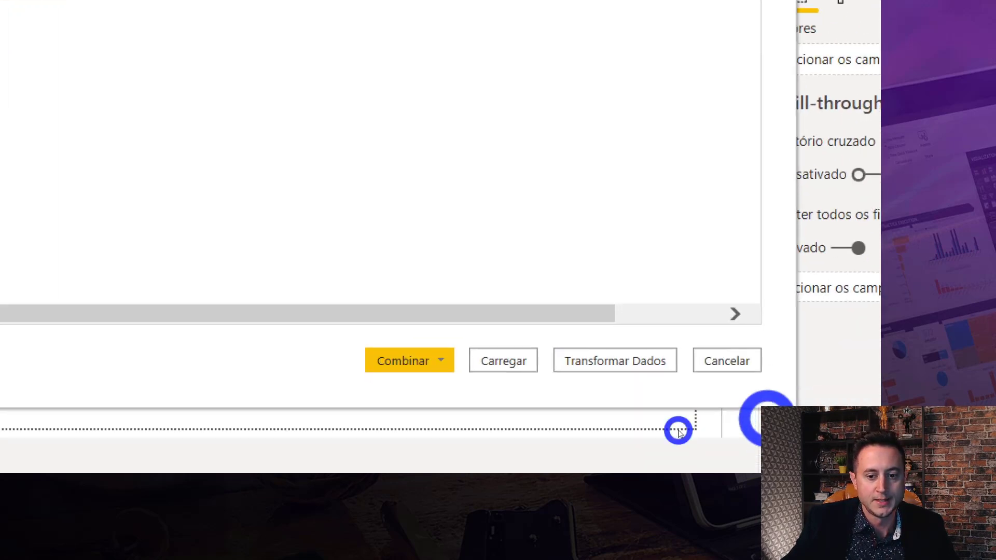
drag(543, 332, 687, 392)
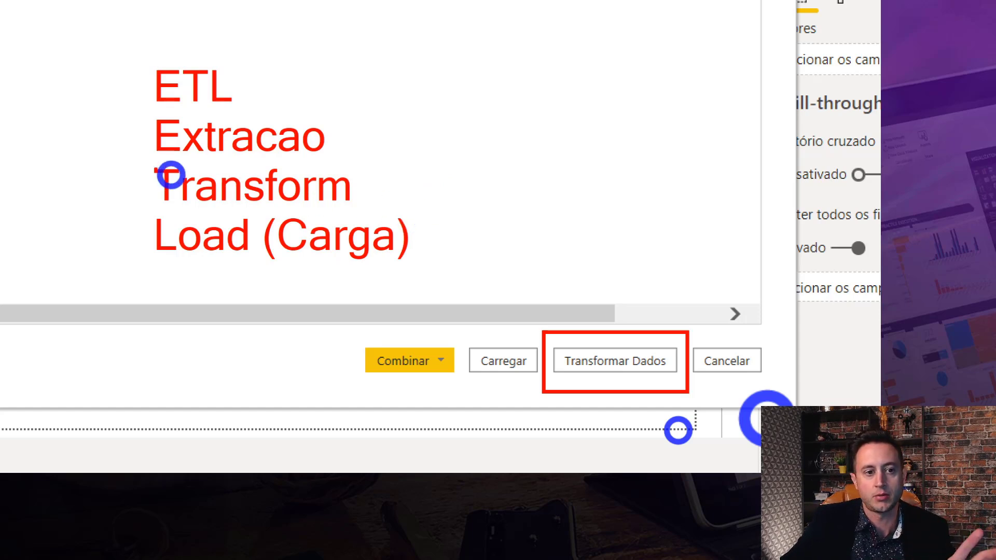
drag(105, 138, 136, 150)
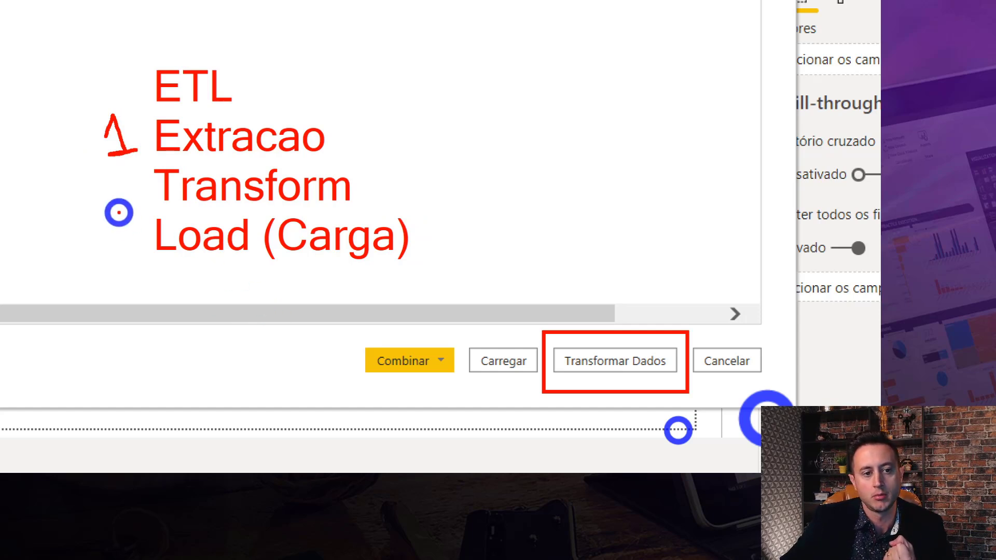
drag(112, 216, 132, 240)
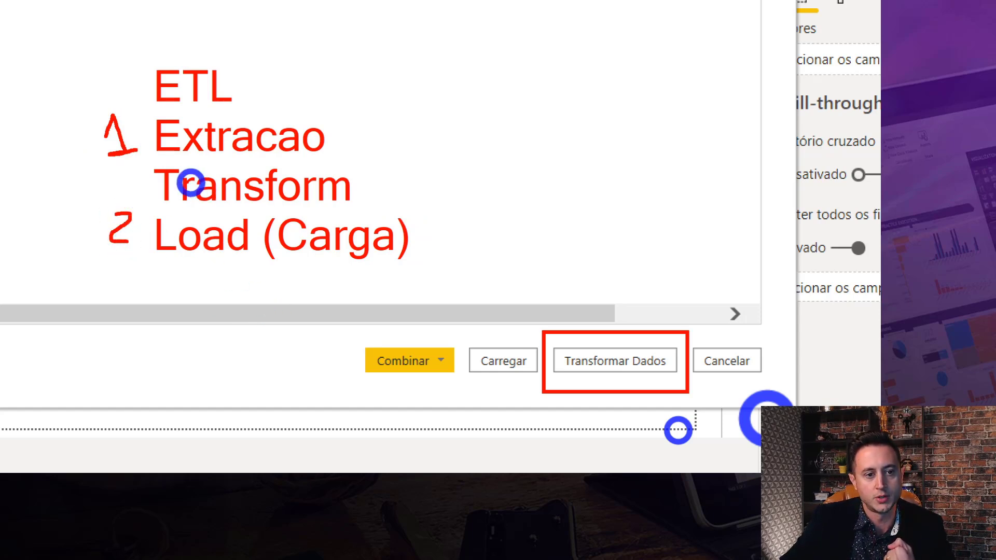
mouse_move(155, 168)
mouse_down()
mouse_move(178, 195)
mouse_move(271, 184)
mouse_move(278, 172)
mouse_move(341, 173)
mouse_move(284, 195)
mouse_up()
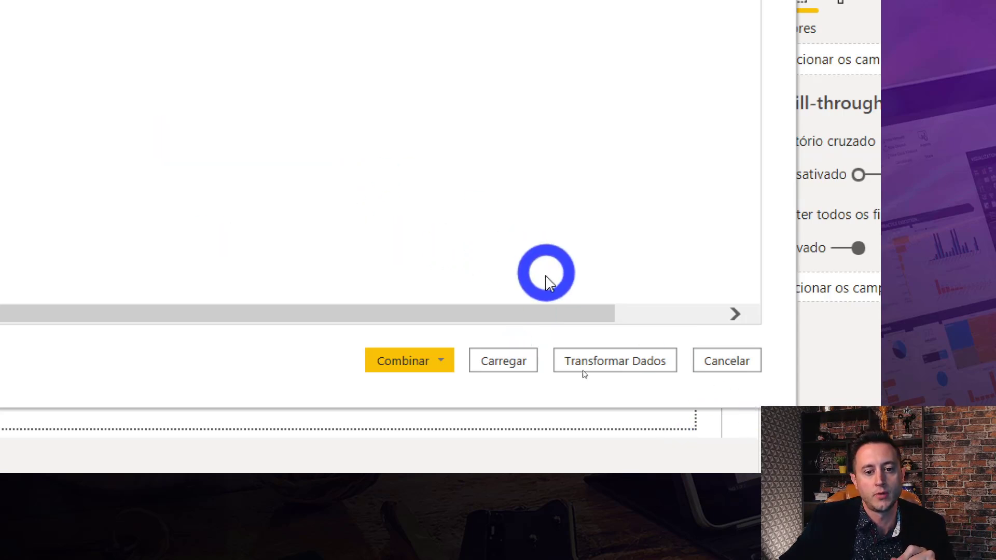
click(625, 361)
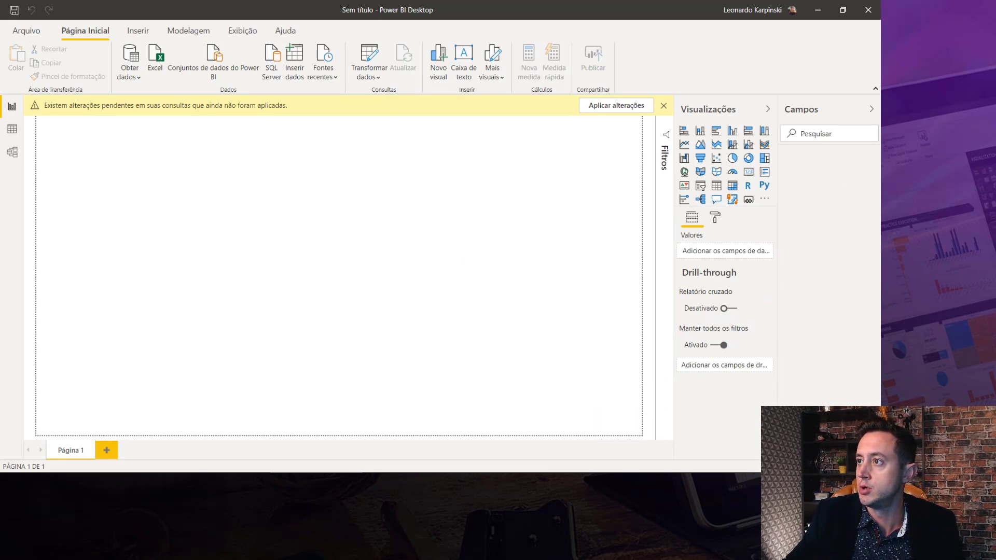
Move the Power Query Editor window showing the BaseDados query into position
mouse_move(389, 251)
mouse_down()
mouse_move(430, 97)
mouse_move(423, 3)
mouse_up()
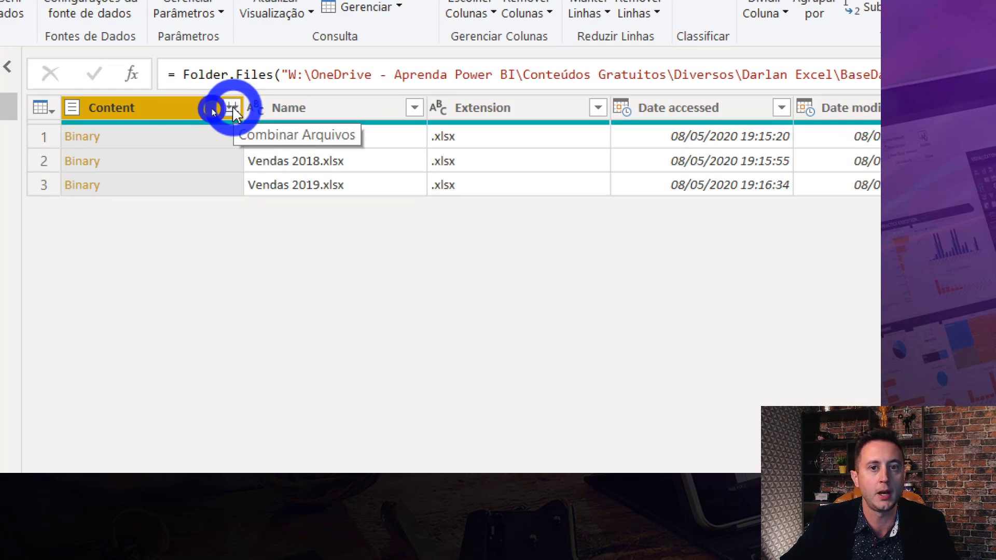
Combine the three Vendas workbooks through their Planilha1 sheet into the BaseDados query
click(229, 107)
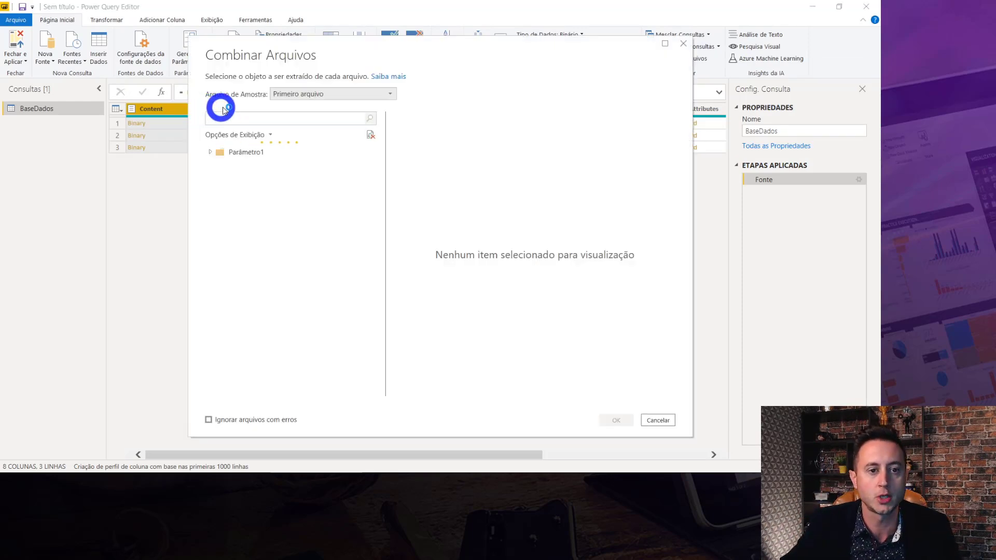
click(253, 168)
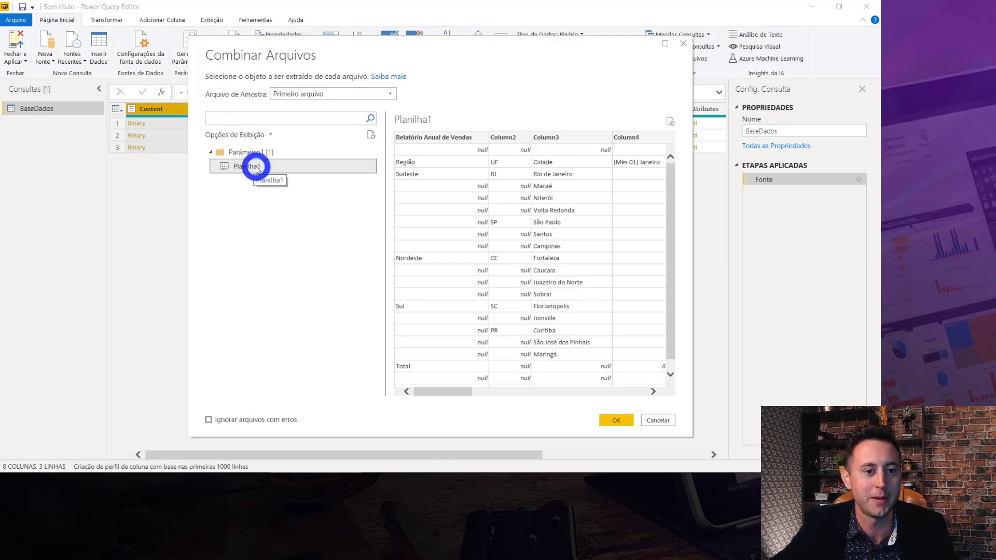
click(616, 421)
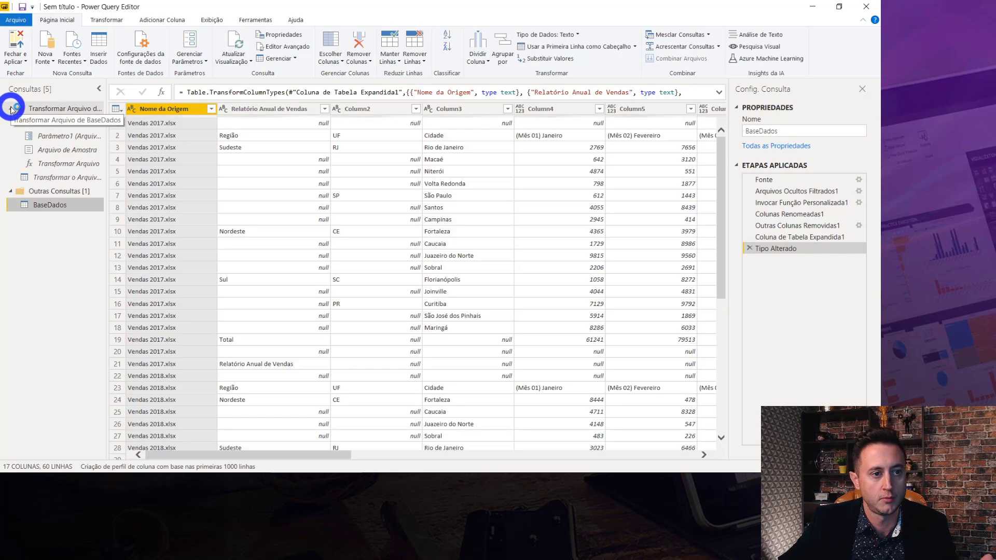
Collapse the Transformar Arquivo helper group and browse BaseDados rows from Vendas 2017, 2018 and 2019
click(11, 108)
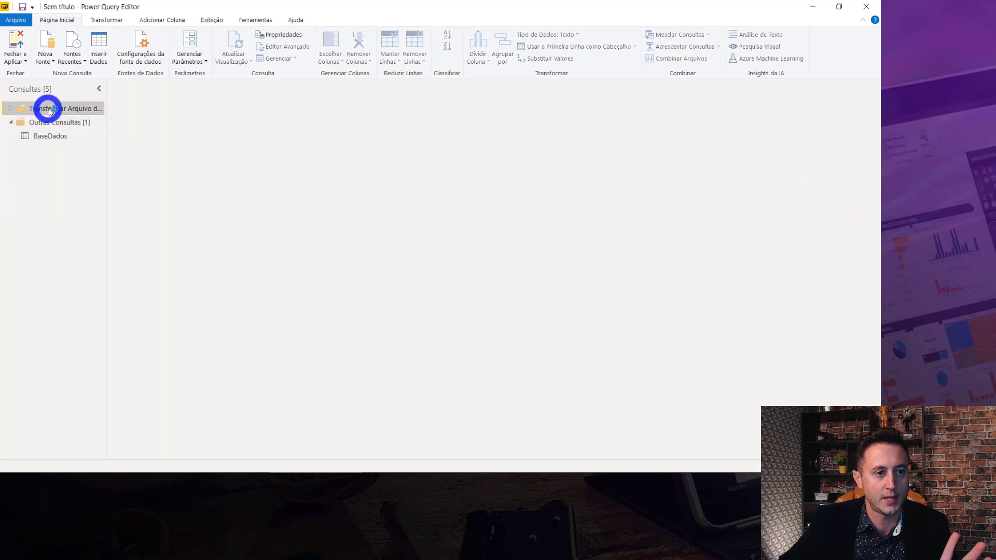
click(51, 137)
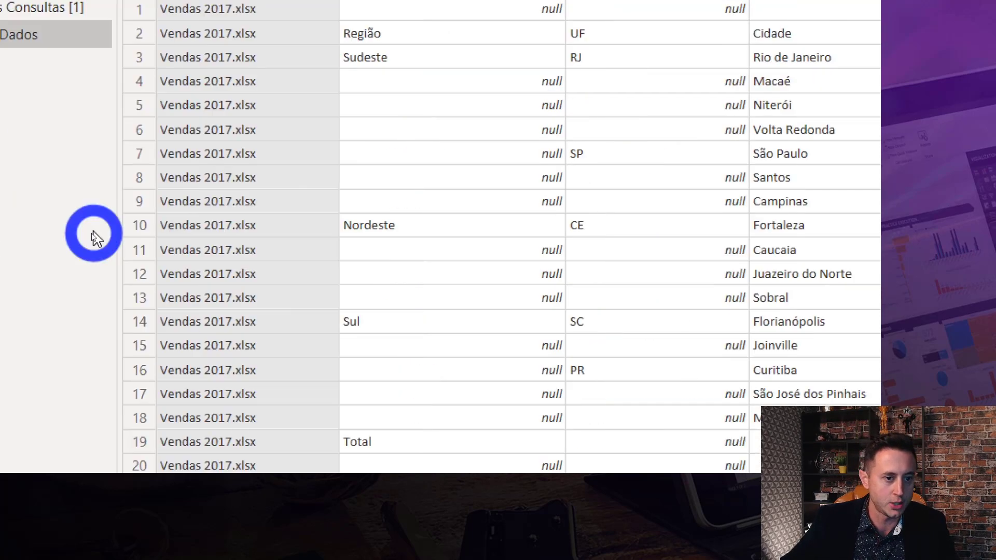
scroll(194, 210, down, 10)
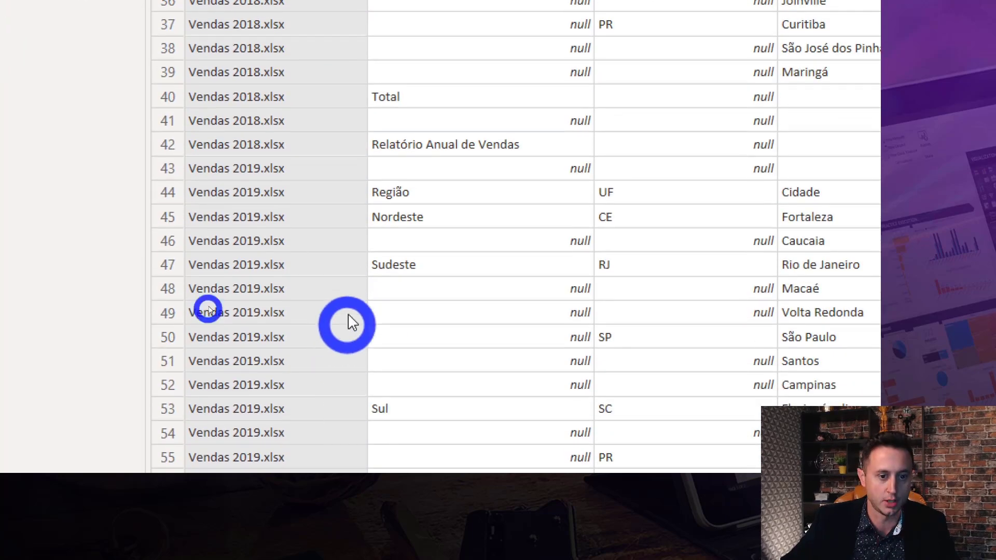
scroll(351, 265, up, 3)
scroll(348, 239, up, 1)
scroll(351, 238, up, 3)
scroll(356, 211, up, 4)
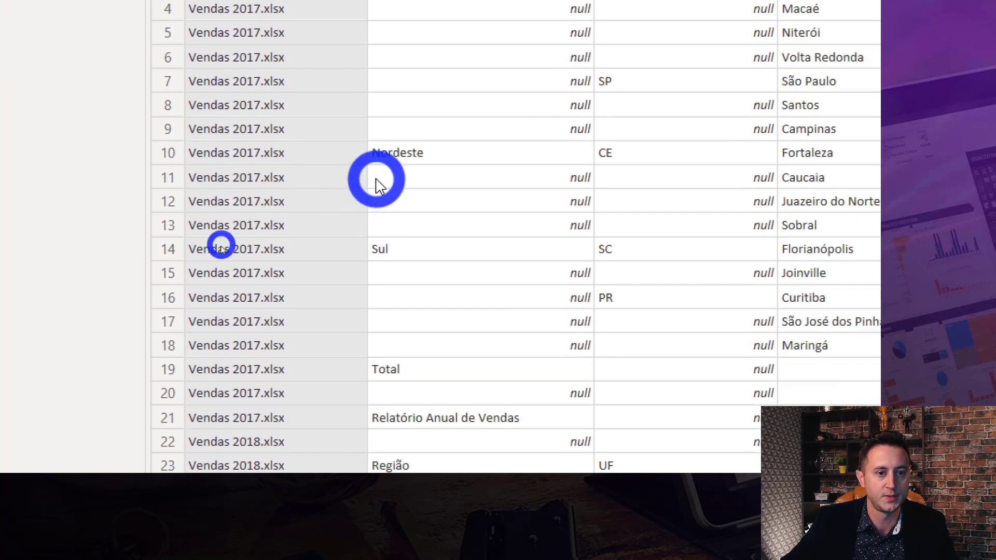
scroll(356, 179, up, 1)
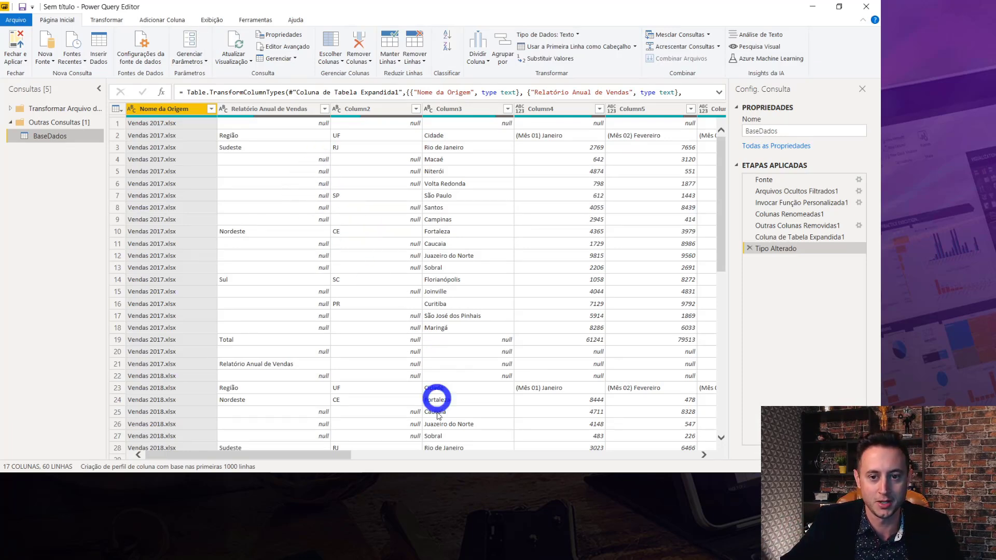
mouse_move(267, 454)
mouse_down()
mouse_move(682, 451)
mouse_move(372, 451)
mouse_move(206, 468)
mouse_up()
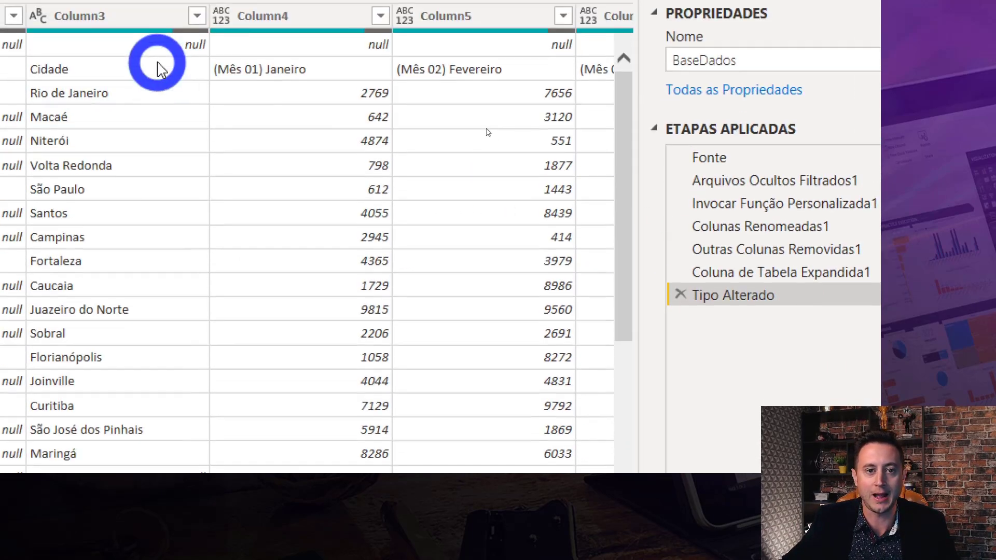
click(498, 108)
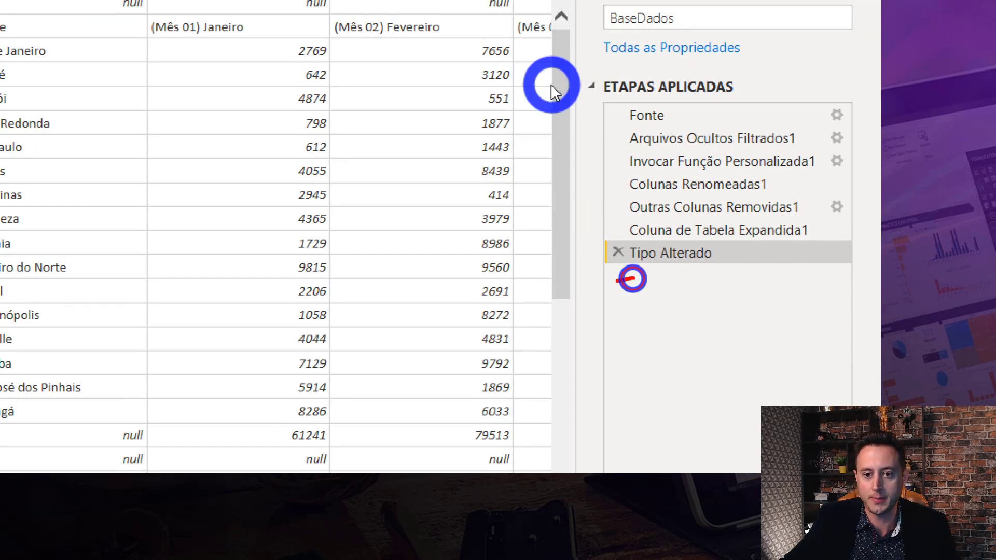
drag(620, 300, 639, 298)
mouse_move(621, 334)
mouse_down()
mouse_move(635, 334)
mouse_move(632, 365)
mouse_up()
drag(614, 400, 627, 401)
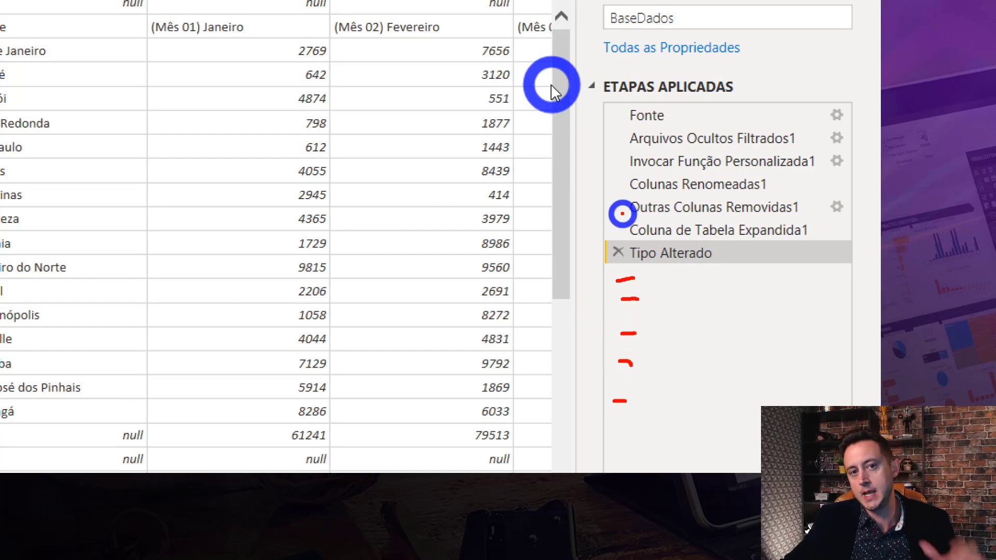
drag(586, 96, 584, 409)
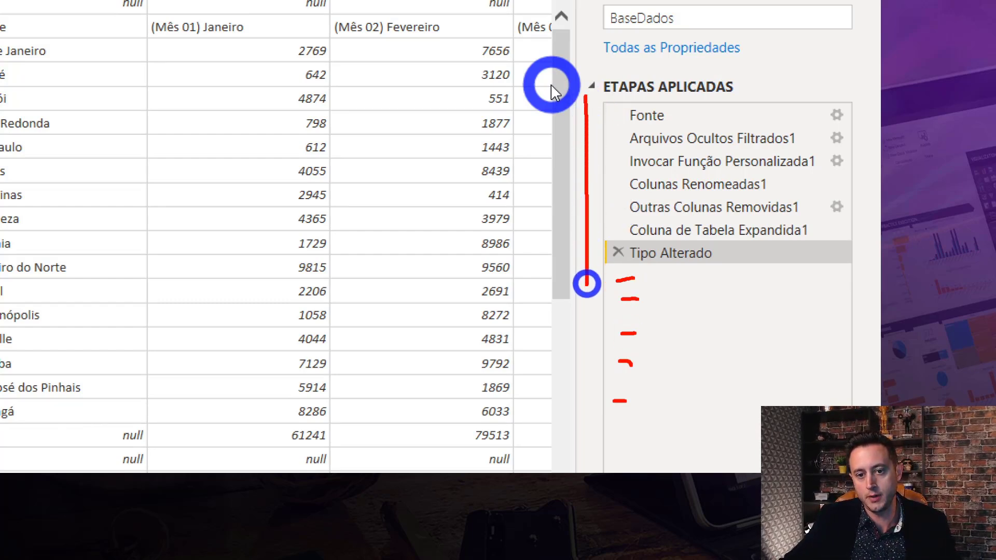
mouse_move(555, 363)
mouse_down()
mouse_move(588, 417)
mouse_move(602, 371)
mouse_up()
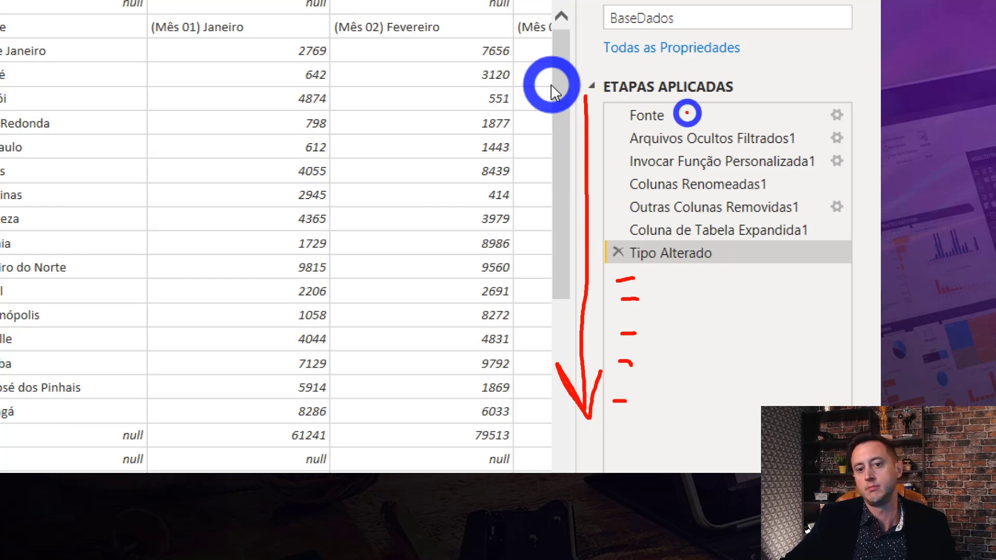
drag(602, 96, 654, 94)
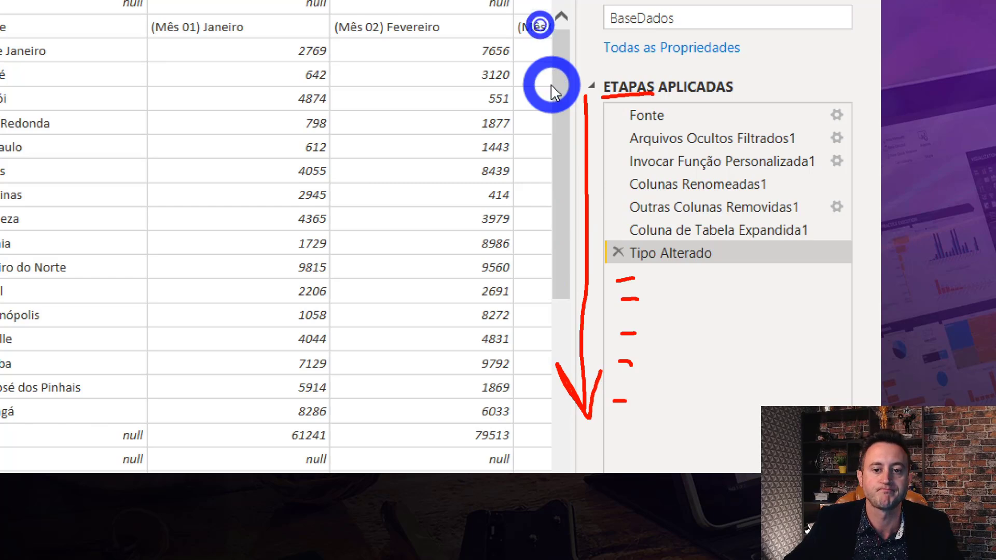
key(Escape)
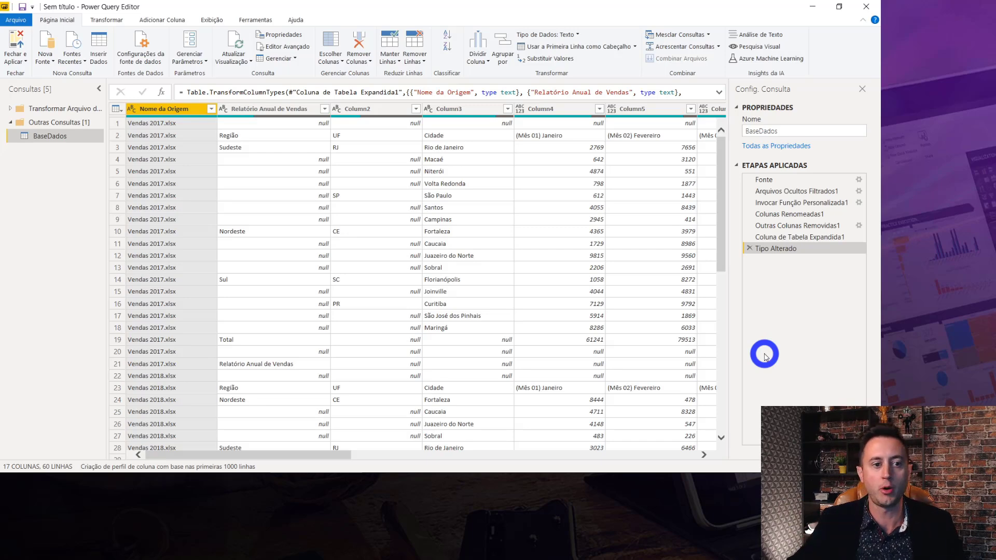
Remove 1 top row with Remover Linhas Principais so Região, UF, Cidade head the table
click(284, 110)
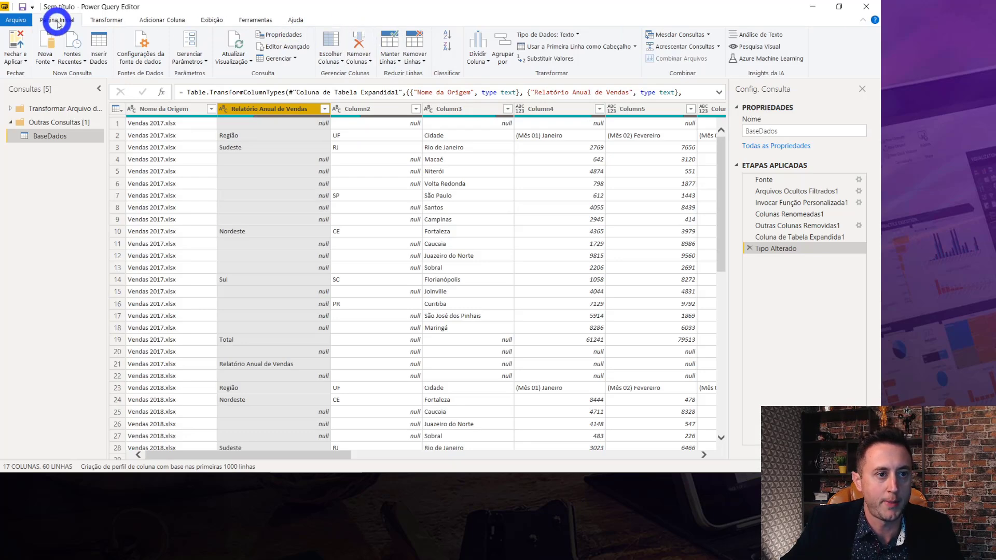
click(418, 60)
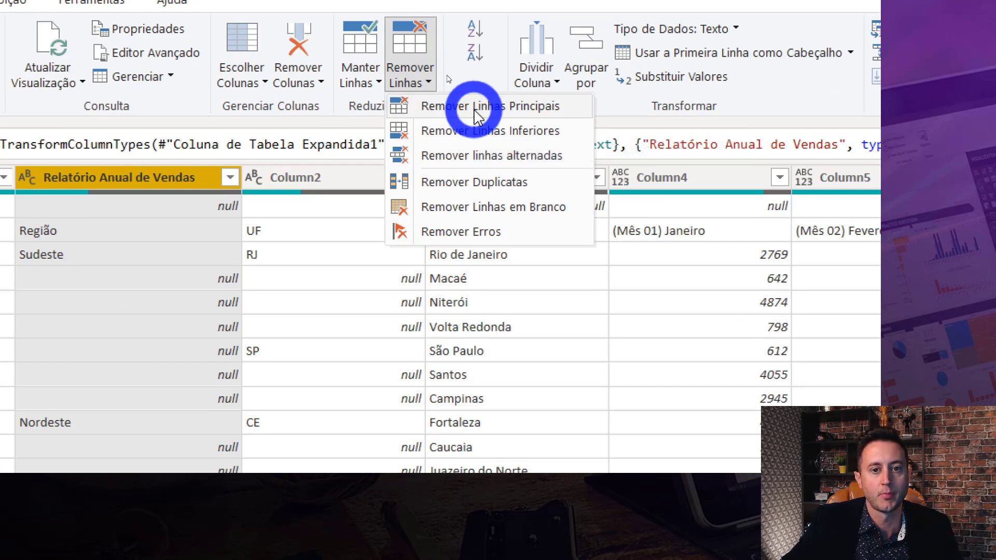
click(475, 107)
text(1)
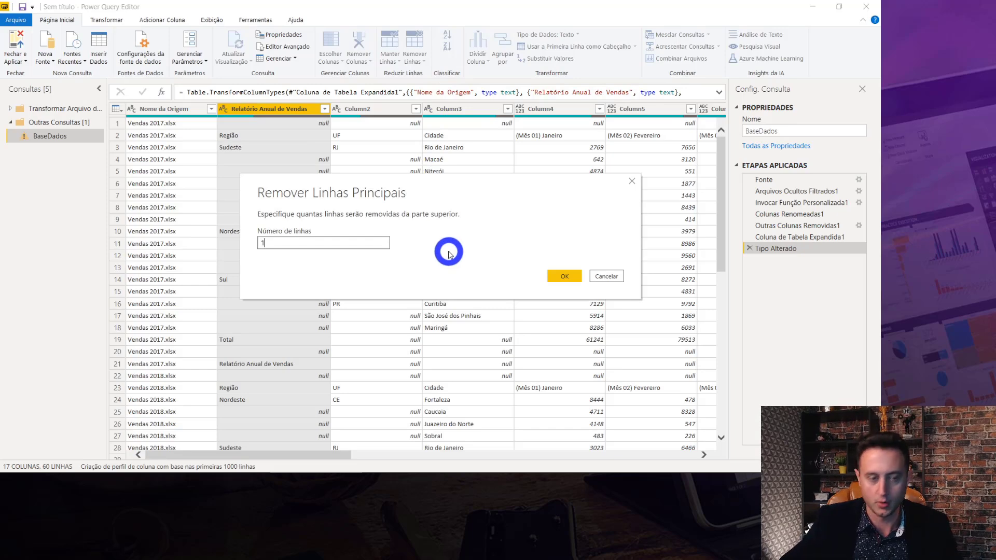
click(564, 276)
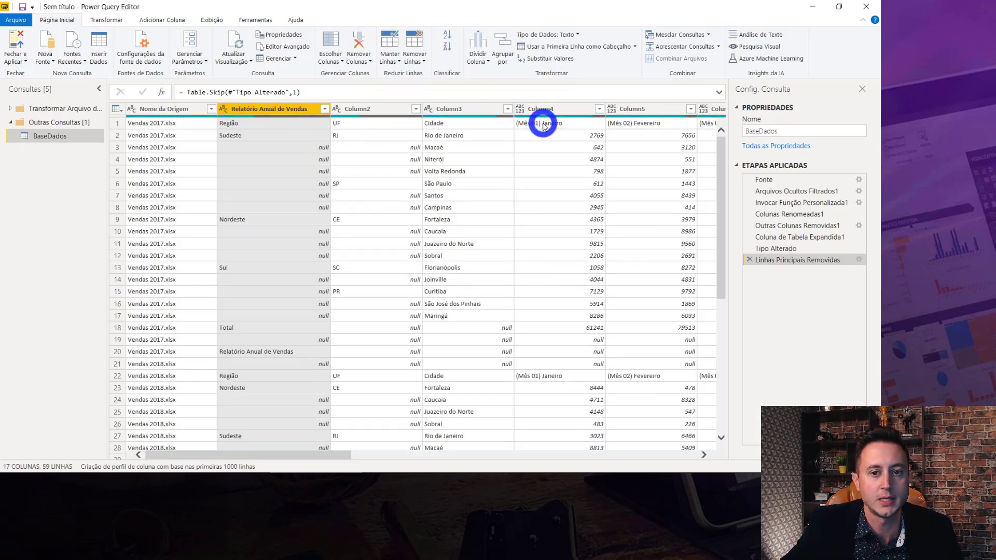
click(118, 124)
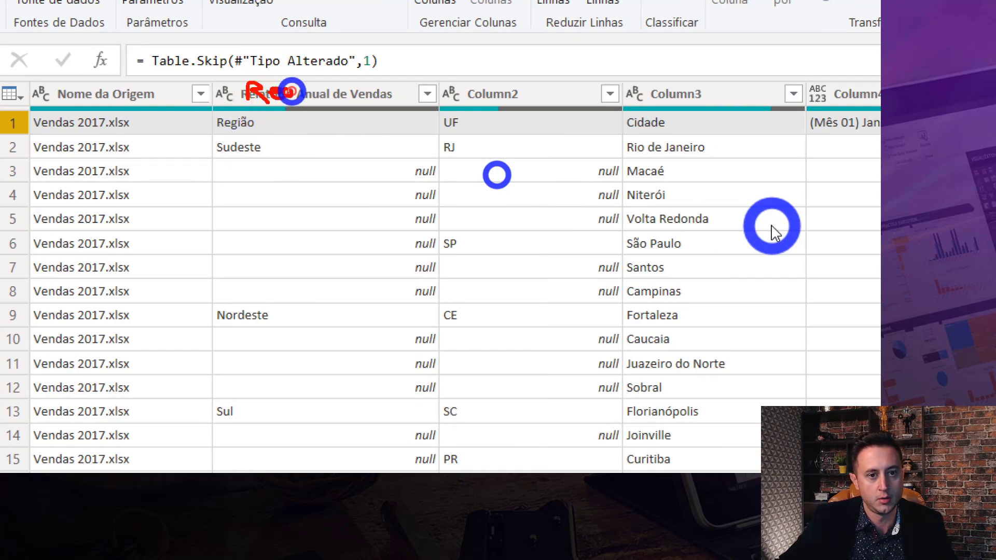
drag(285, 103, 292, 102)
drag(531, 99, 580, 90)
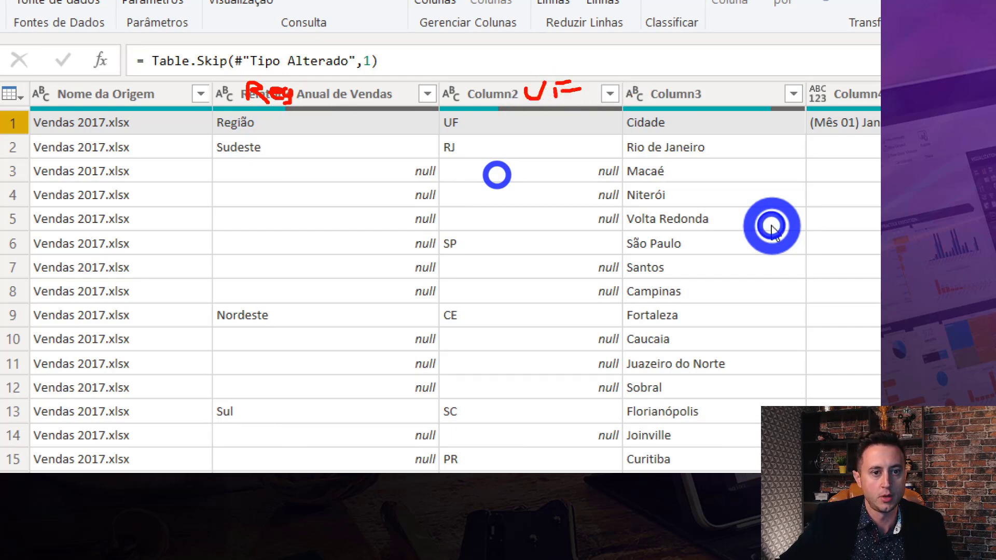
key(Escape)
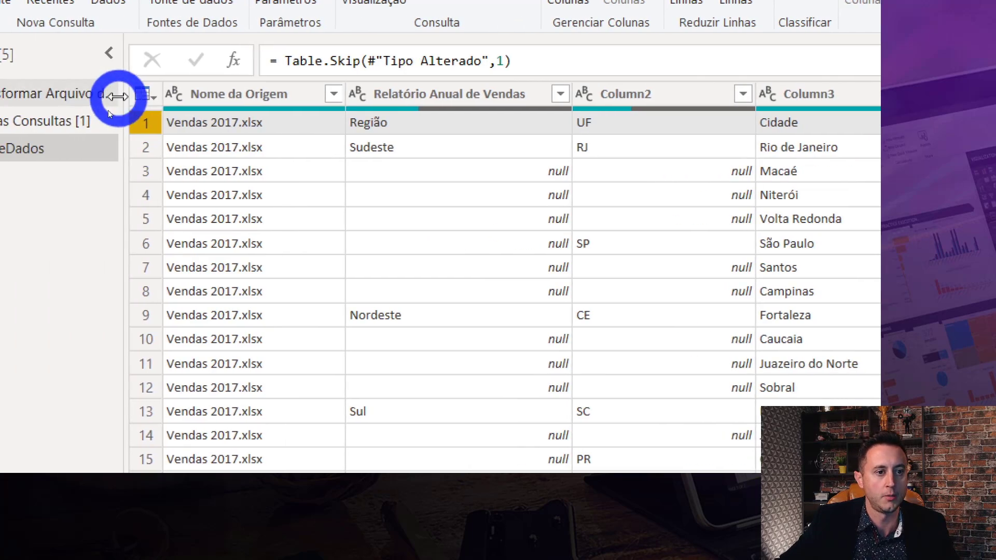
Promote the first row to headers (Usar a Primeira Linha como Cabeçalho), giving Região, UF, Cidade, months
click(143, 96)
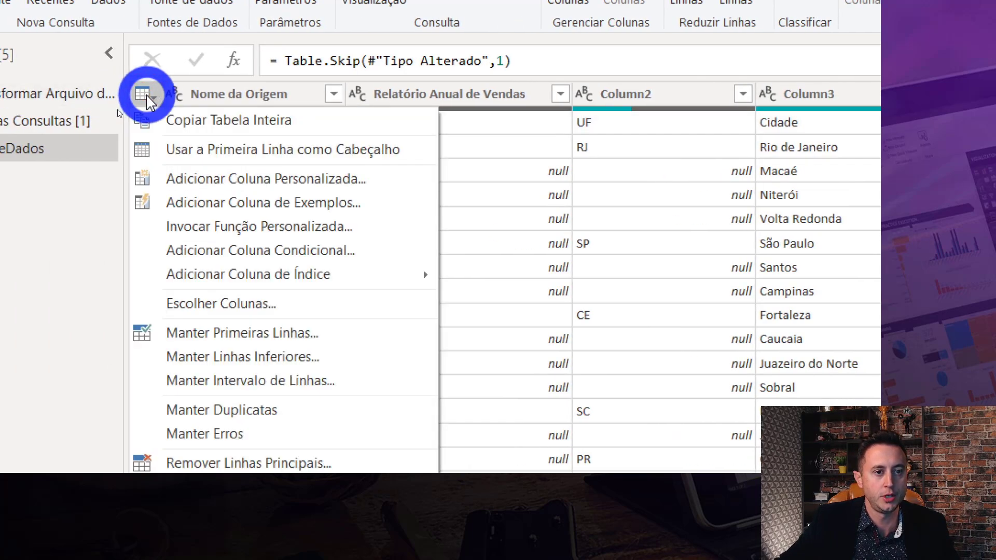
click(216, 156)
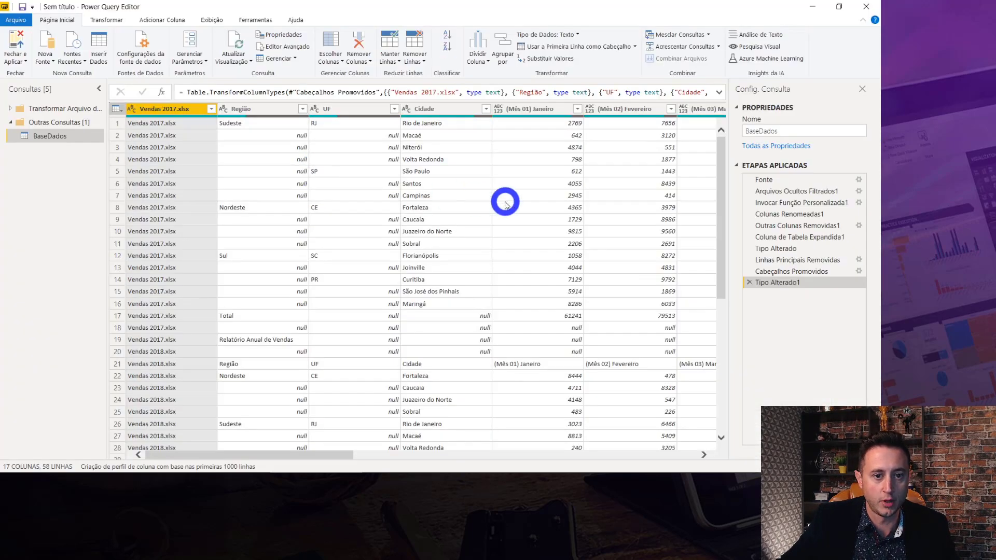
drag(289, 130, 313, 200)
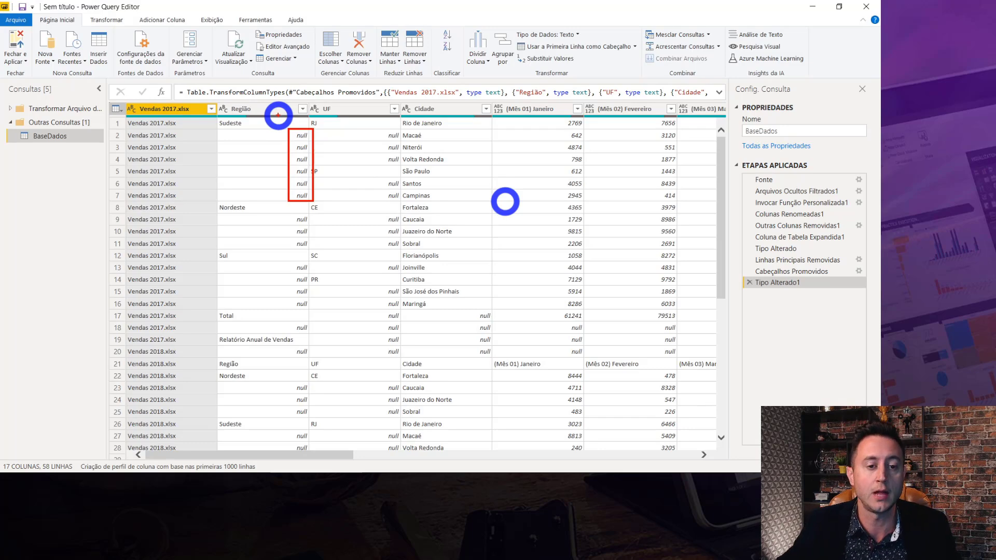
click(506, 199)
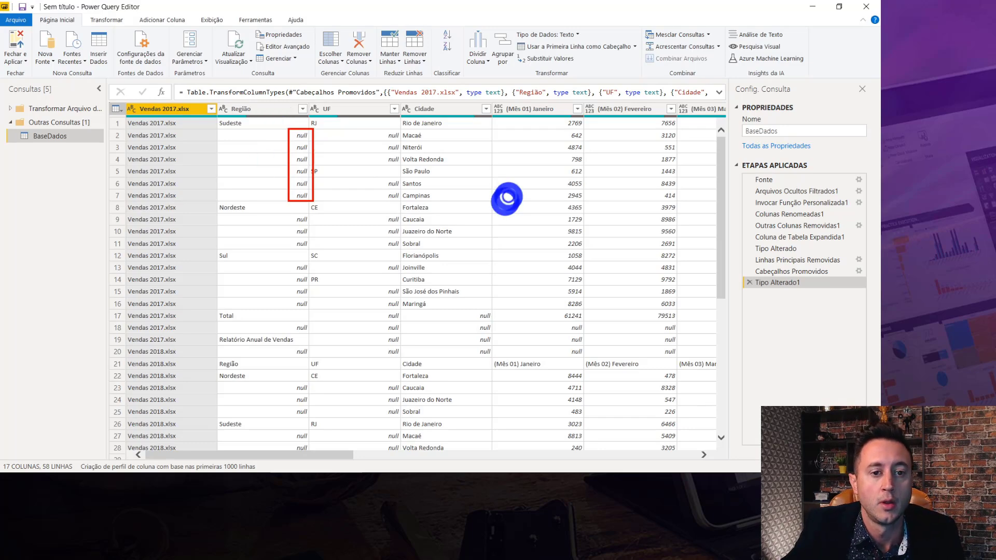
Fill the Região and UF columns down (Preenchimento > Para Baixo) to replace nulls
click(366, 113)
click(260, 108)
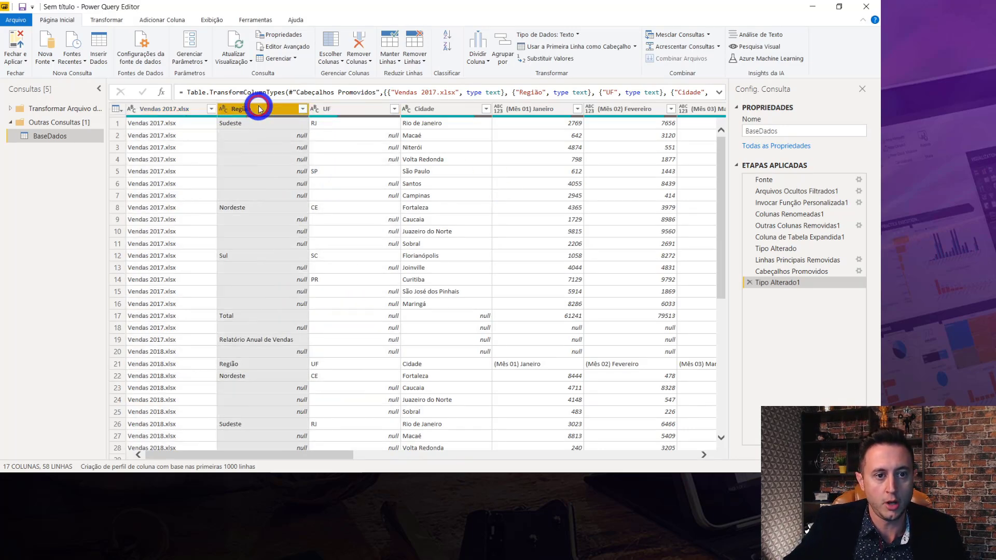
ctrl+click(359, 109)
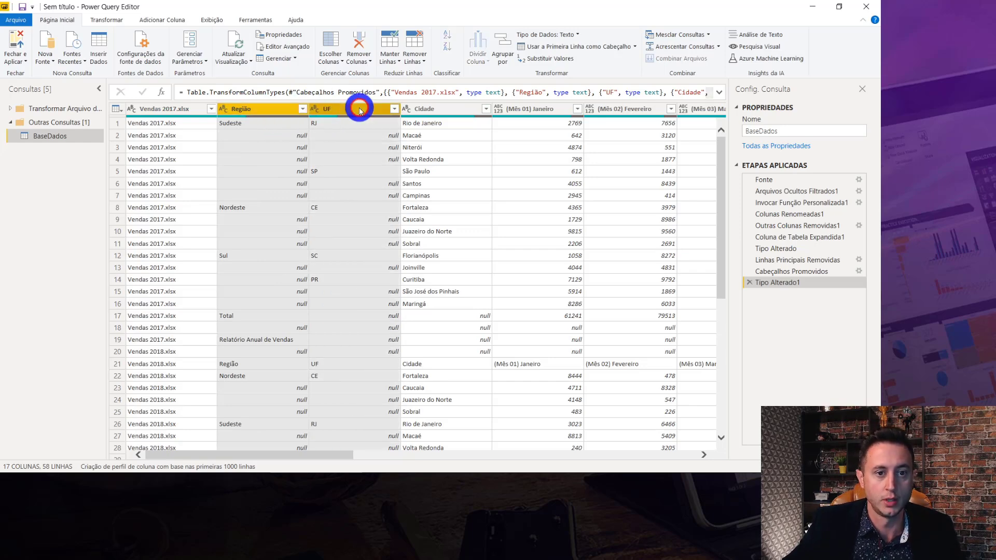
right_click(346, 111)
mouse_move(387, 204)
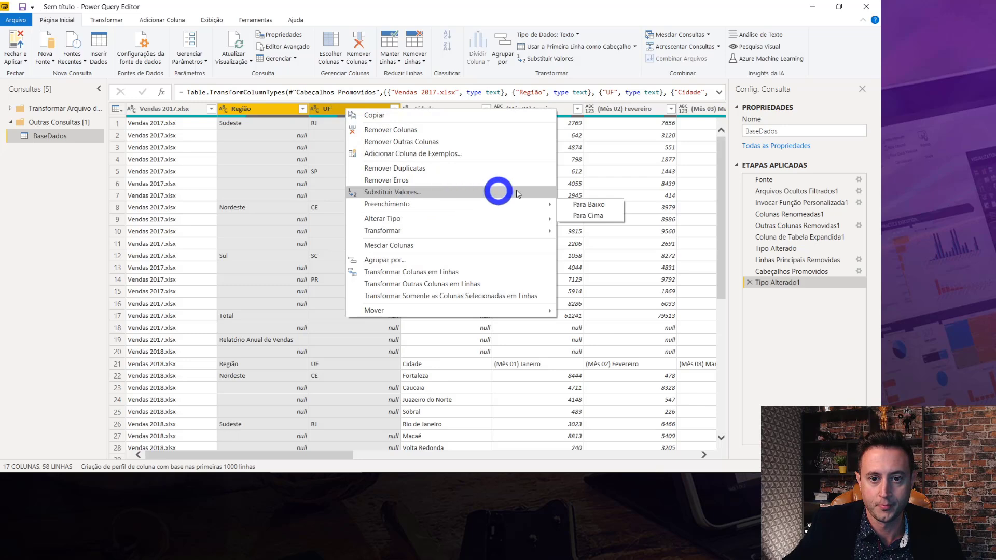
click(607, 208)
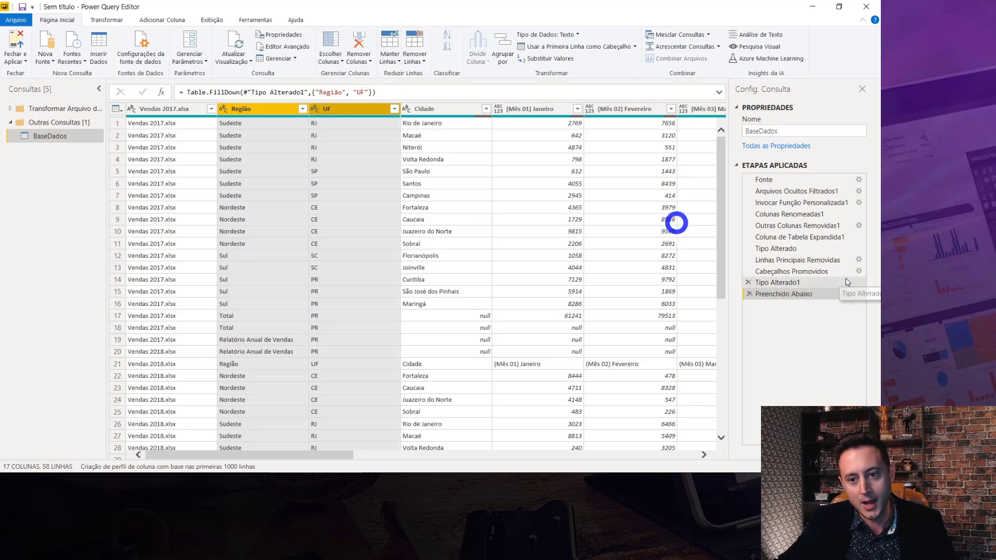
drag(783, 293, 817, 276)
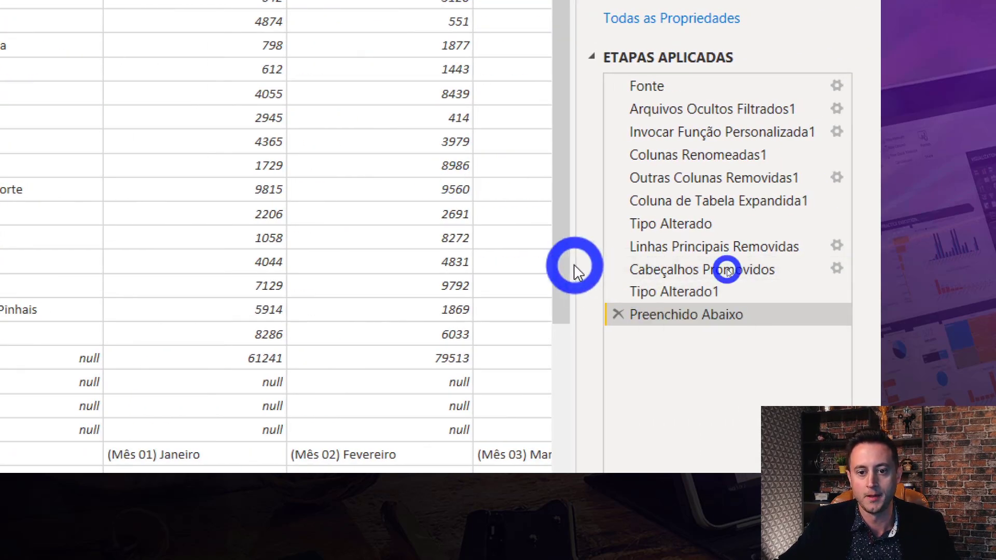
mouse_move(572, 35)
mouse_down()
mouse_move(721, 75)
mouse_move(750, 69)
mouse_up()
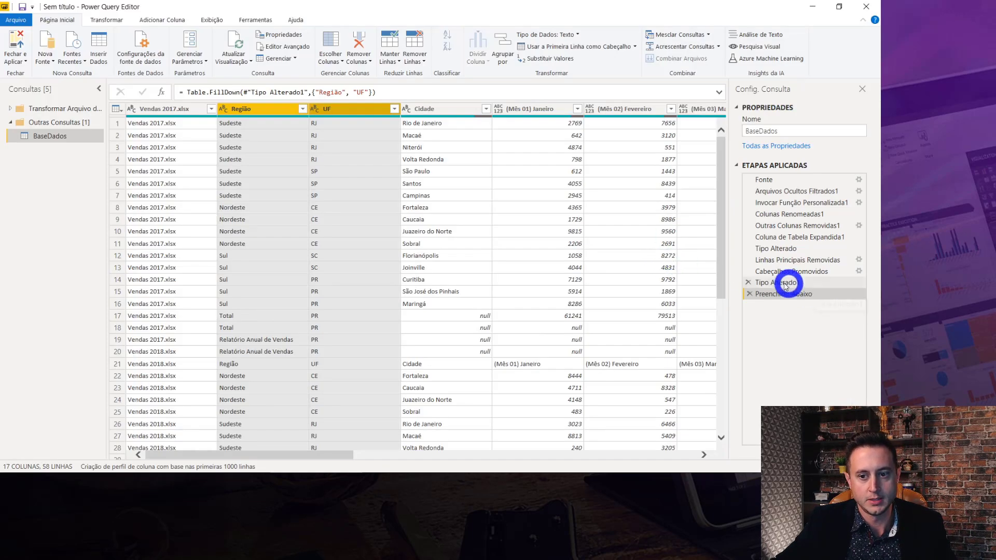
click(771, 283)
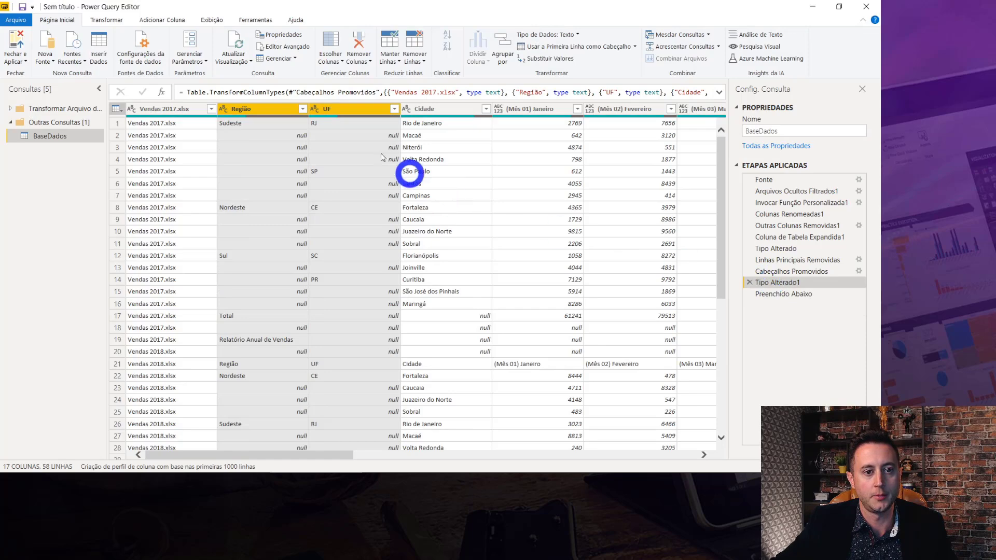
click(778, 271)
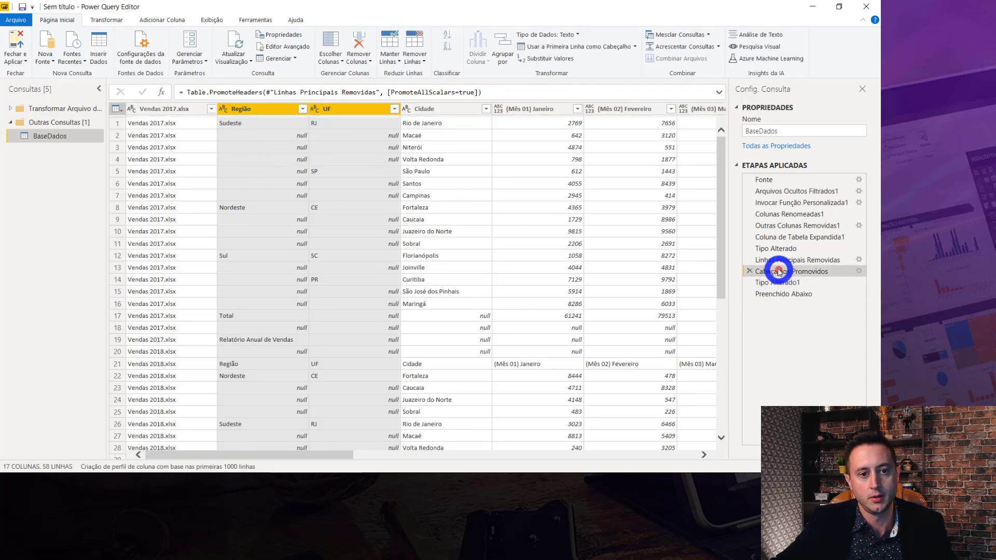
click(778, 259)
click(776, 249)
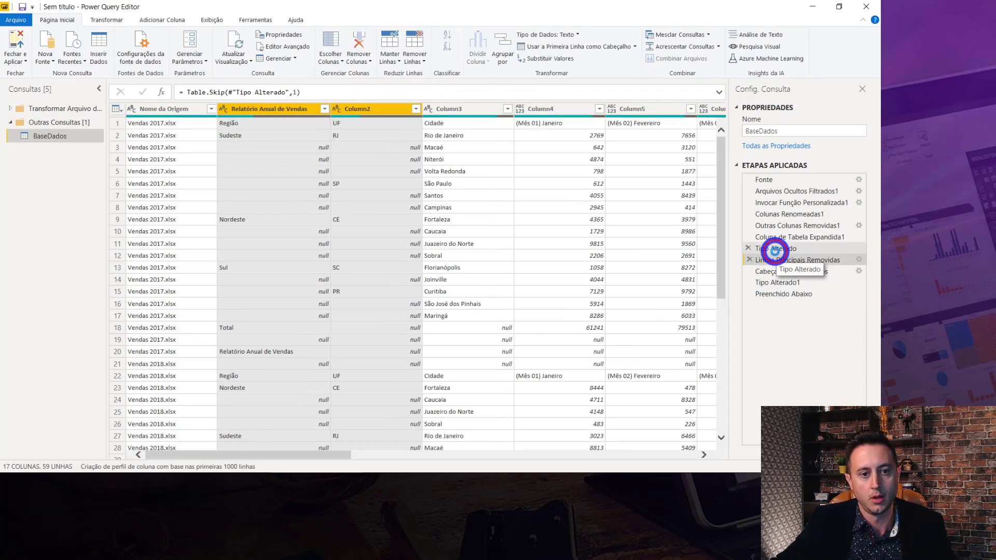
click(775, 237)
click(778, 226)
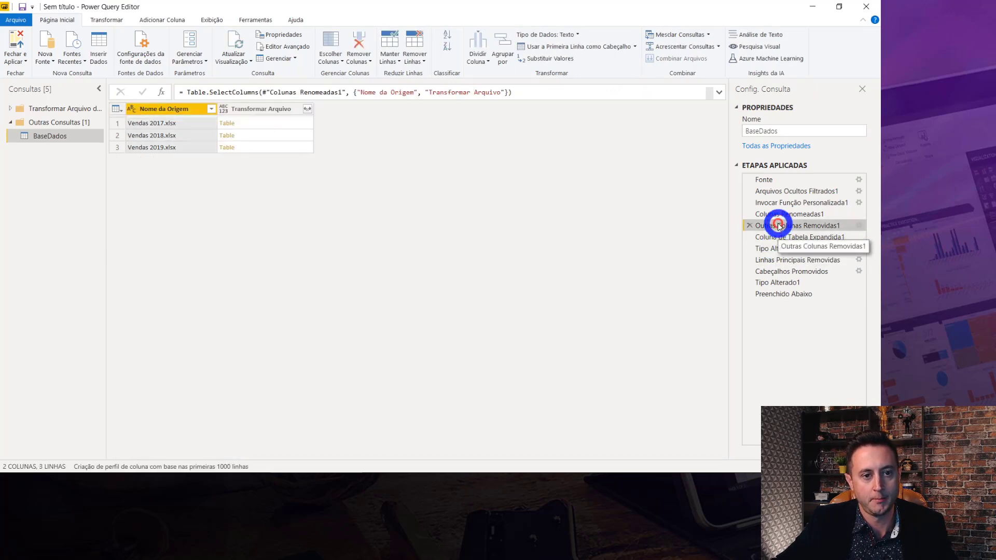
click(792, 294)
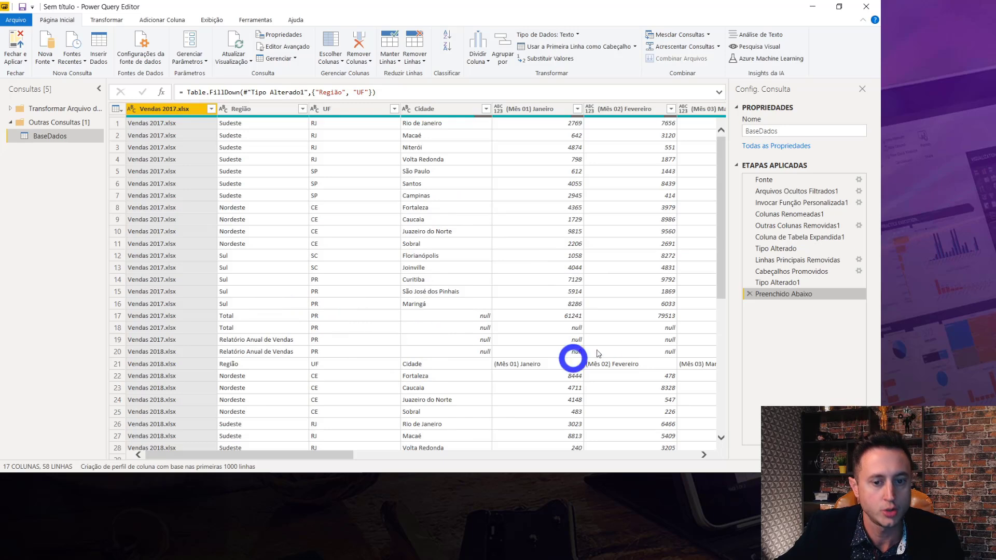
Delete the Total column so the table ends at (Mês 12) Dezembro with 16 columns
drag(347, 459, 199, 450)
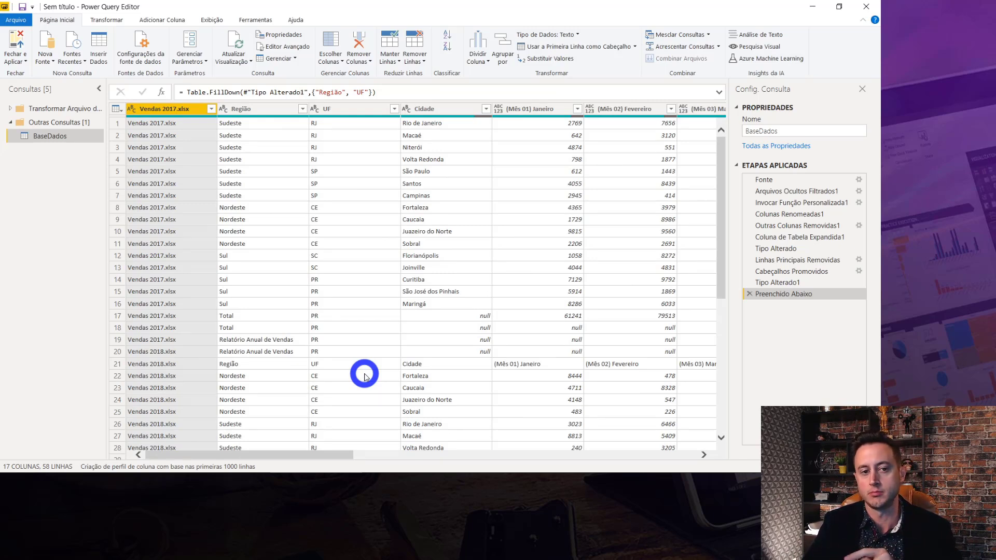
click(355, 110)
key(Right)
key(Right)
key(Right)
key(Right)
key(Right)
key(Right)
key(Right)
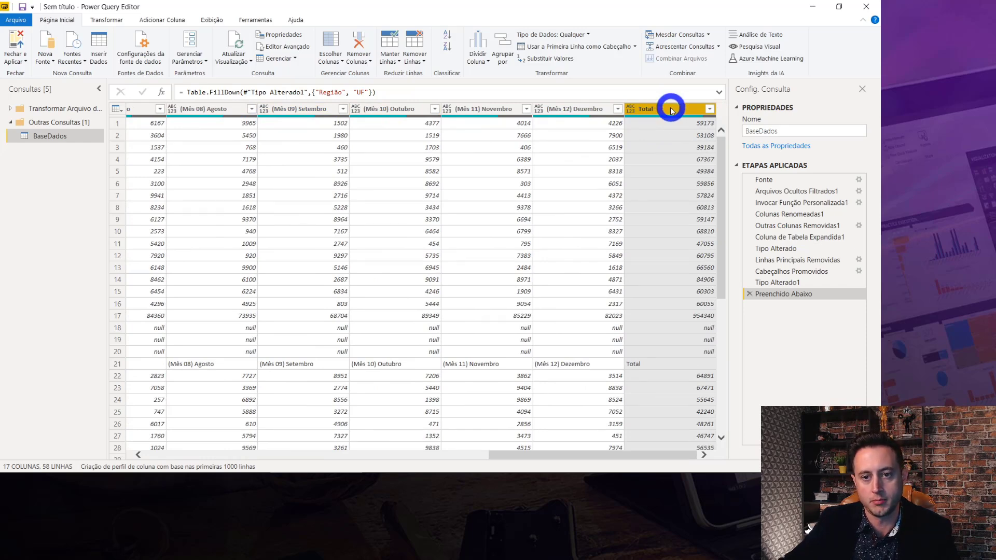
right_click(671, 111)
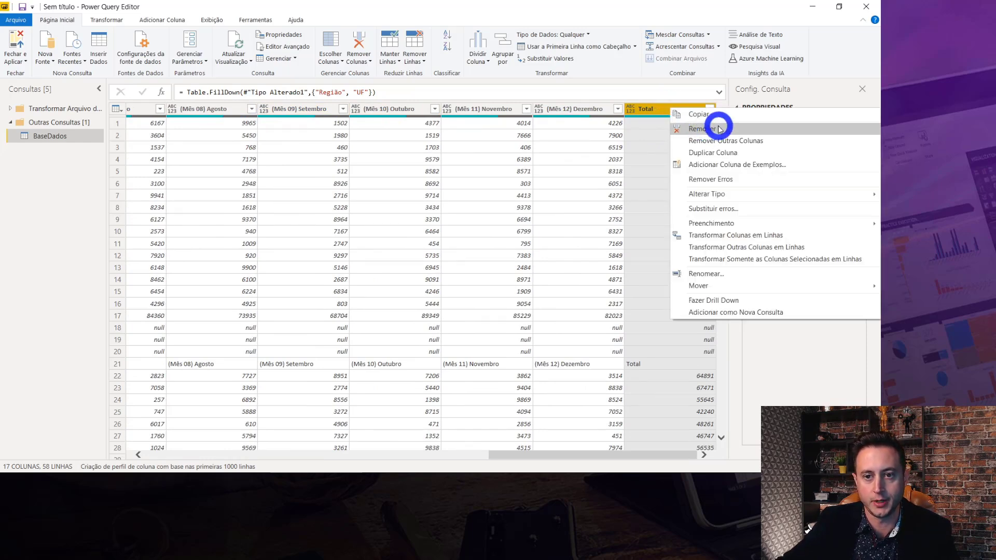
click(718, 130)
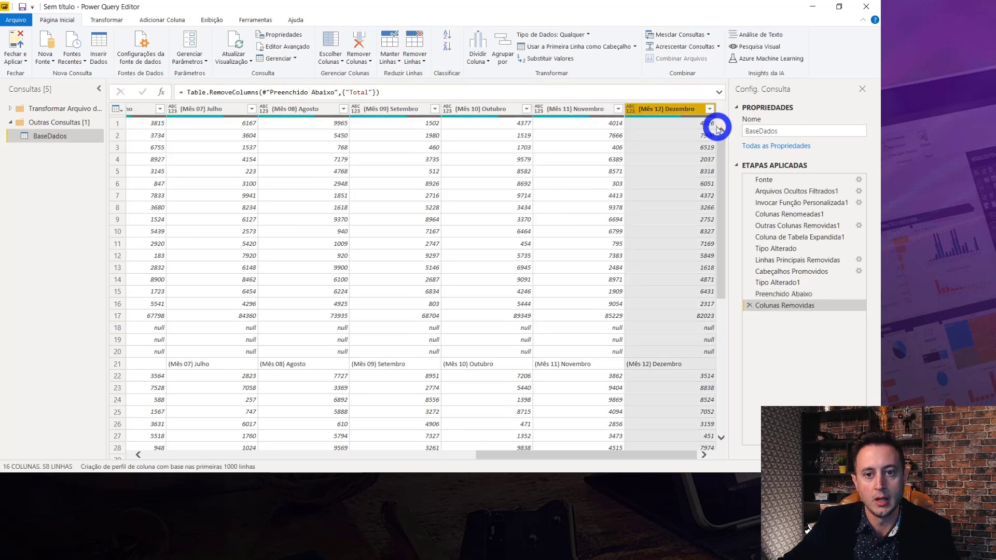
key(Left)
key(Left)
key(Left)
key(Left)
key(Left)
key(Left)
key(Left)
key(Left)
key(Left)
key(Left)
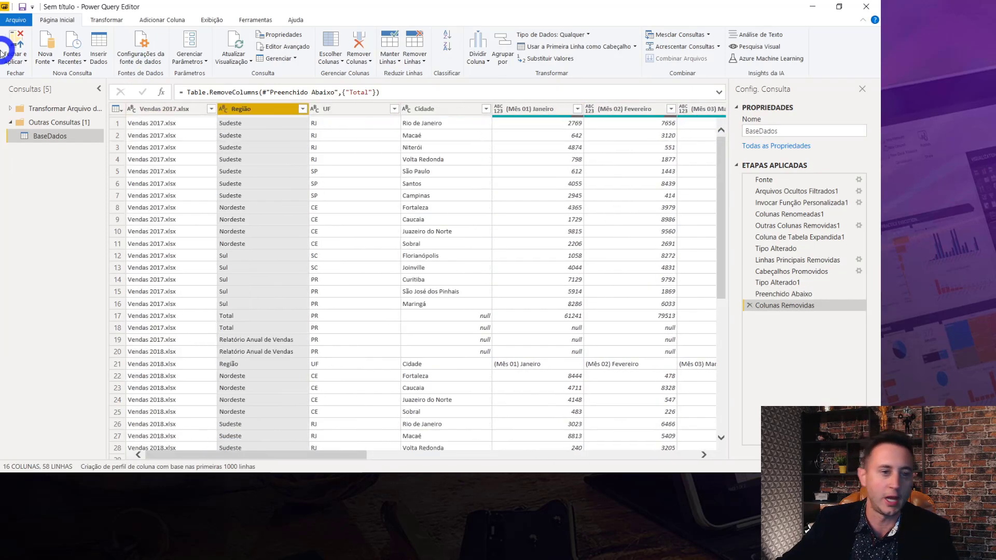
click(236, 316)
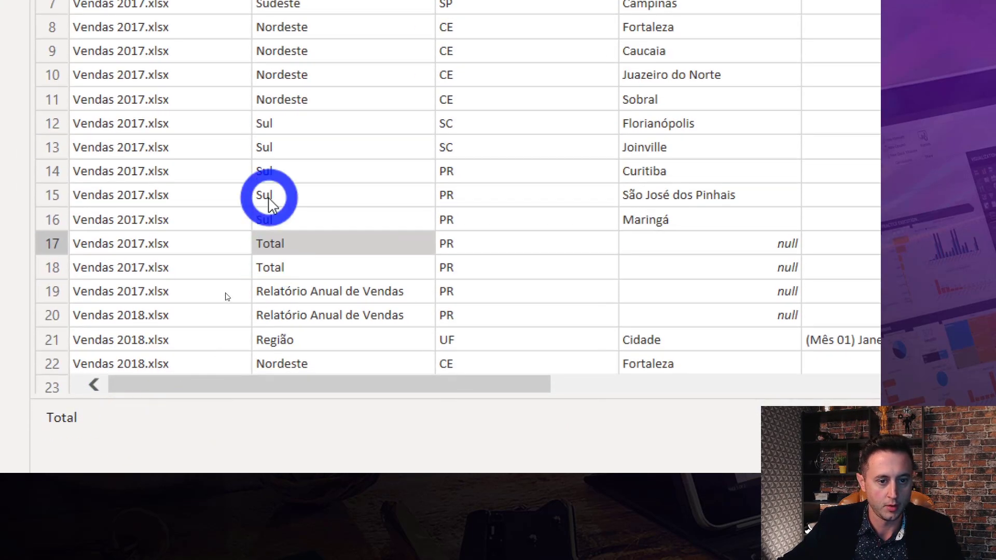
scroll(224, 294, down, 1)
scroll(267, 200, down, 2)
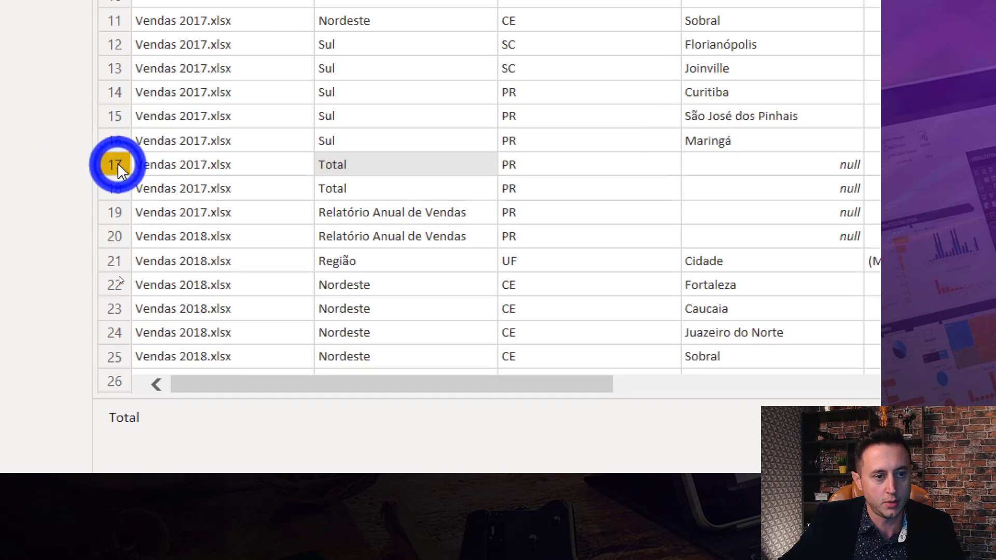
click(115, 164)
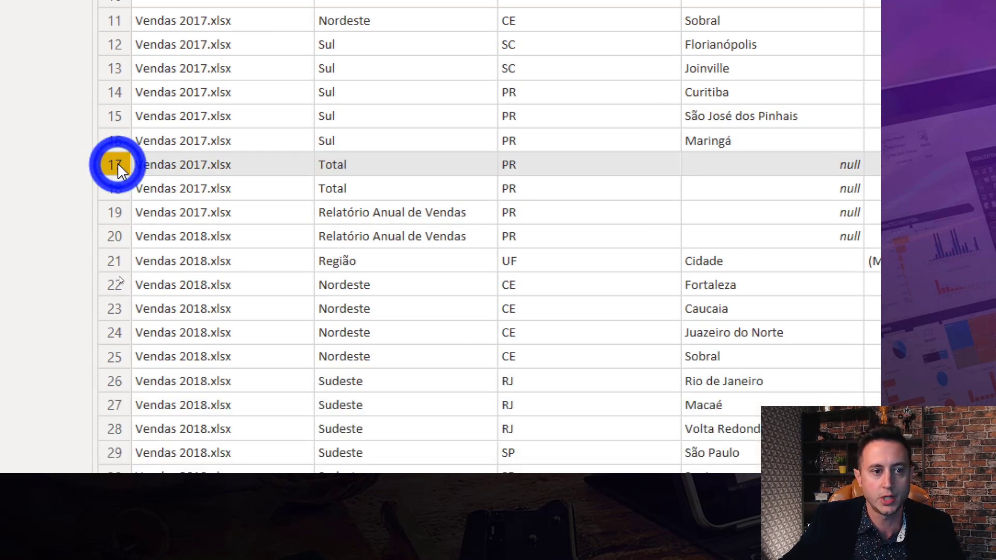
scroll(405, 130, up, 2)
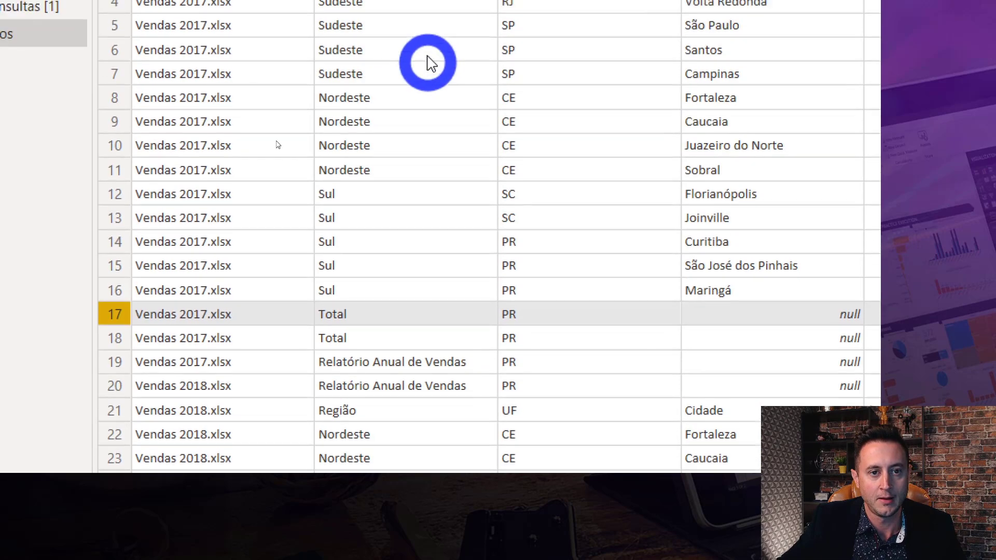
click(421, 77)
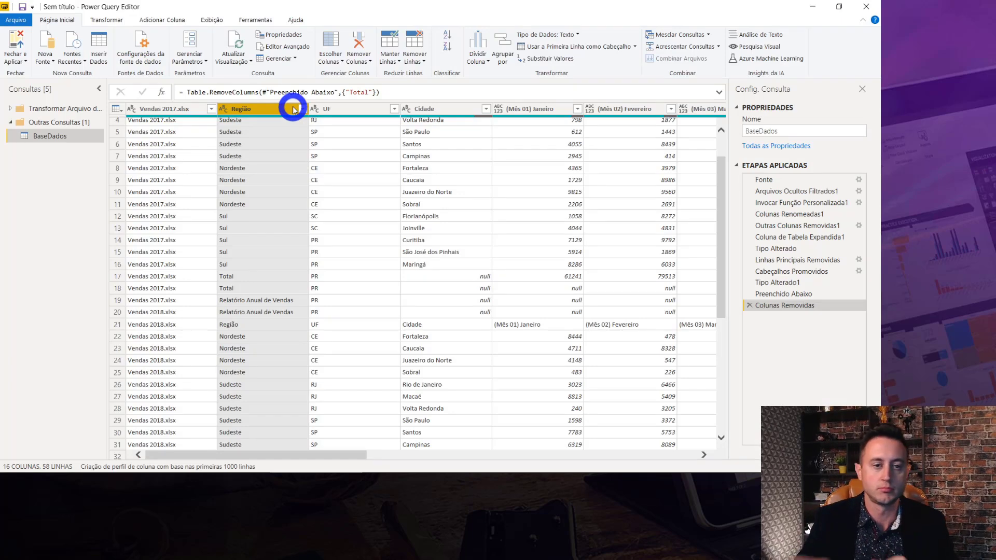
Filter Região to exclude Relatório Anual de Vendas, Região and Total rows, leaving 45 rows
click(302, 109)
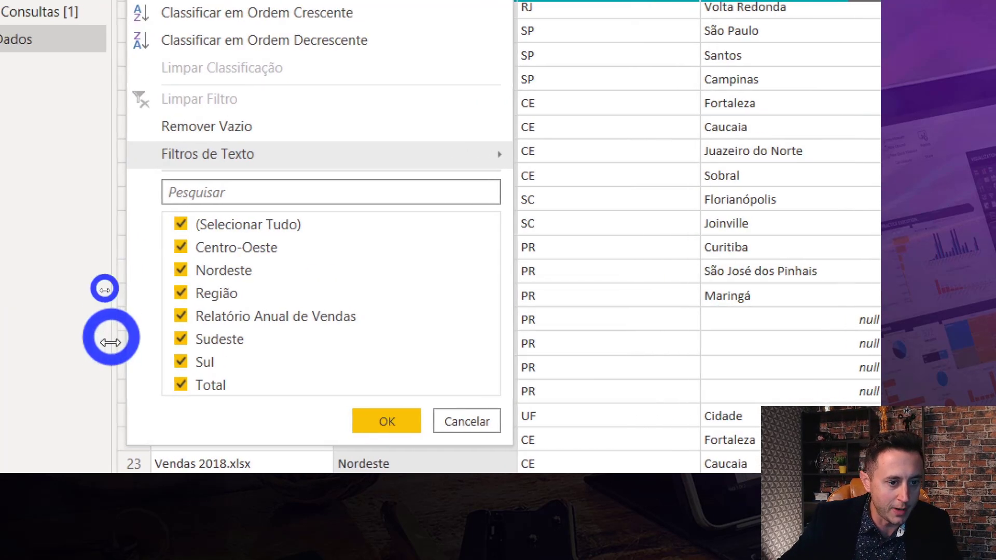
click(174, 274)
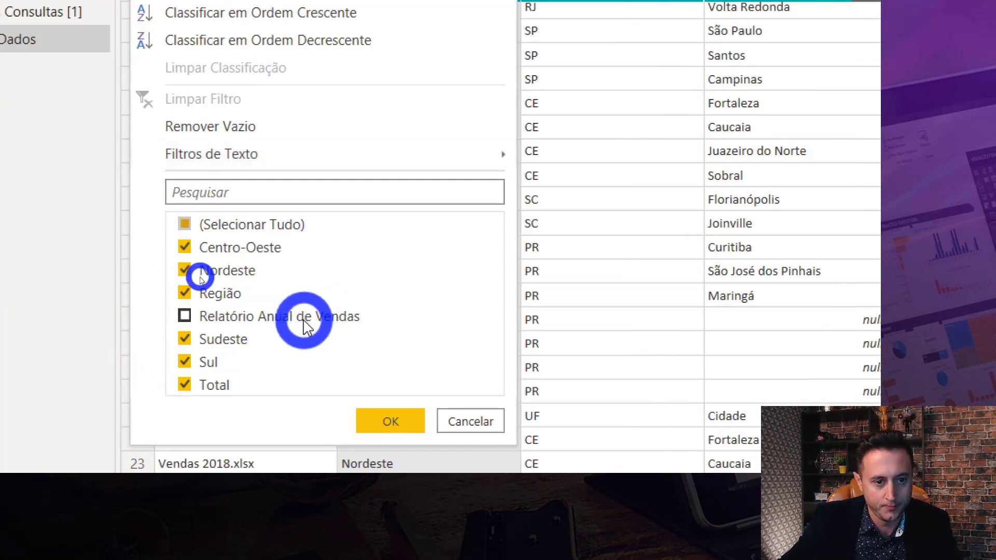
click(224, 298)
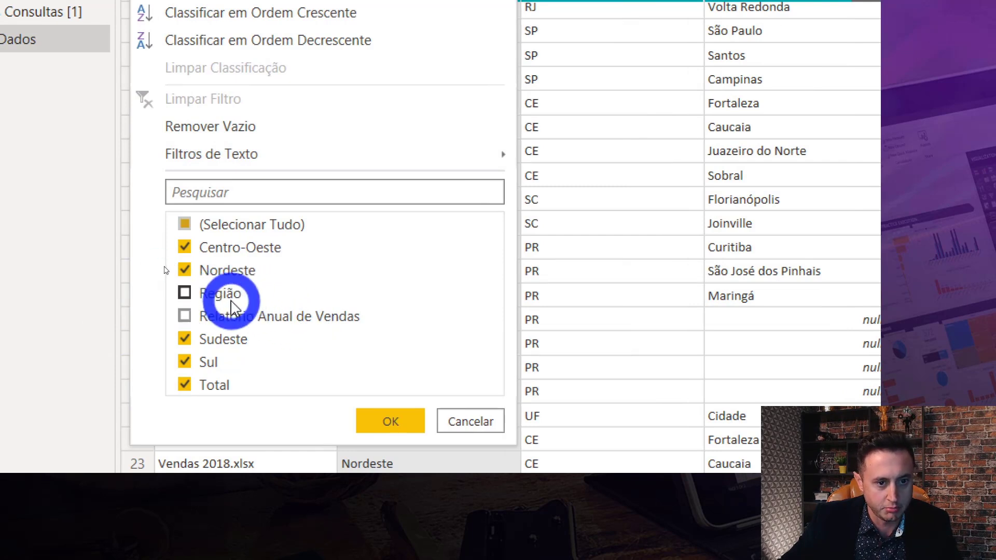
click(224, 384)
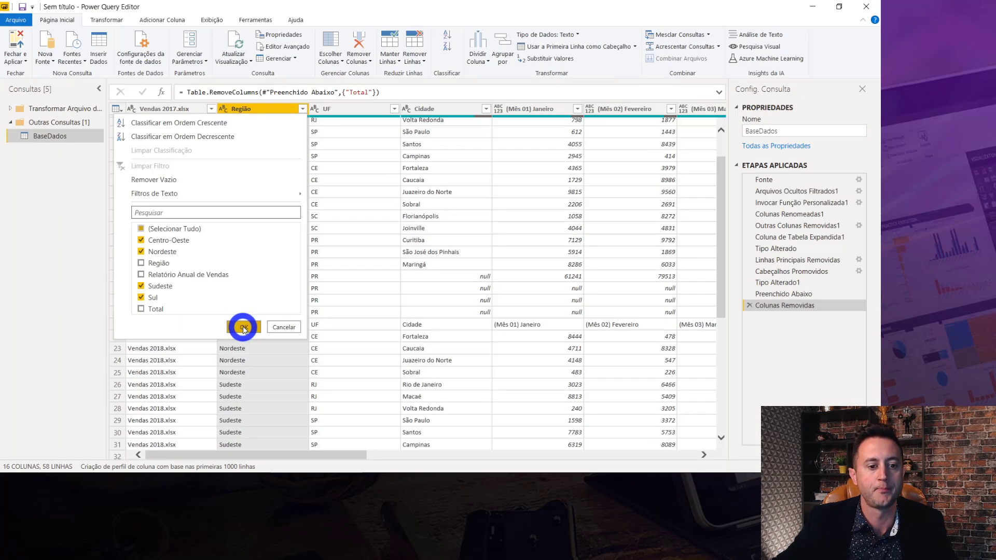
click(242, 328)
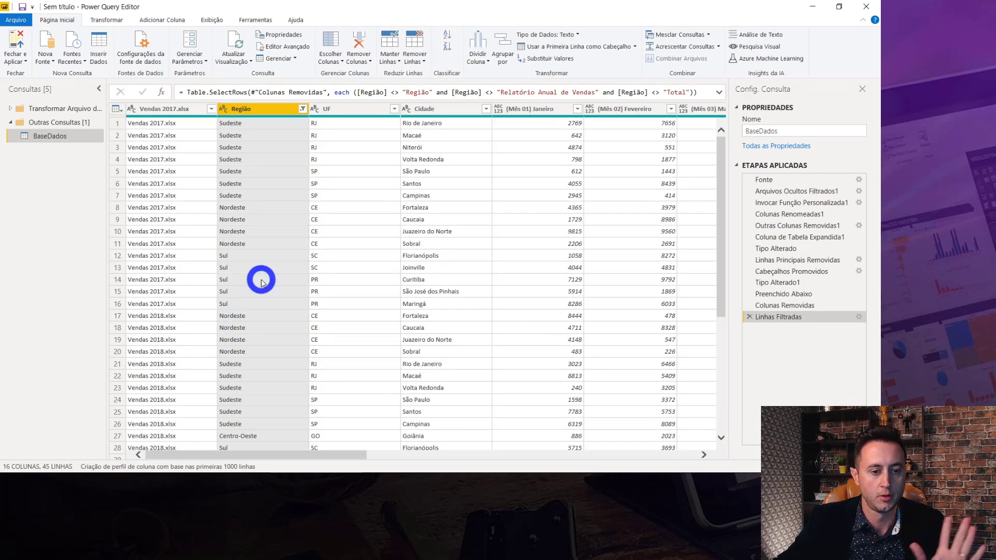
scroll(245, 236, down, 6)
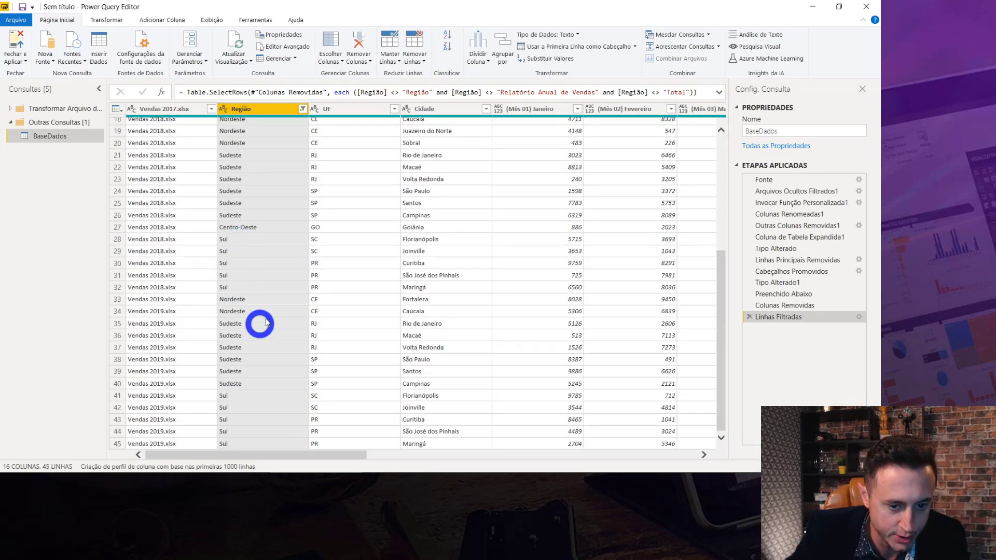
scroll(260, 295, up, 6)
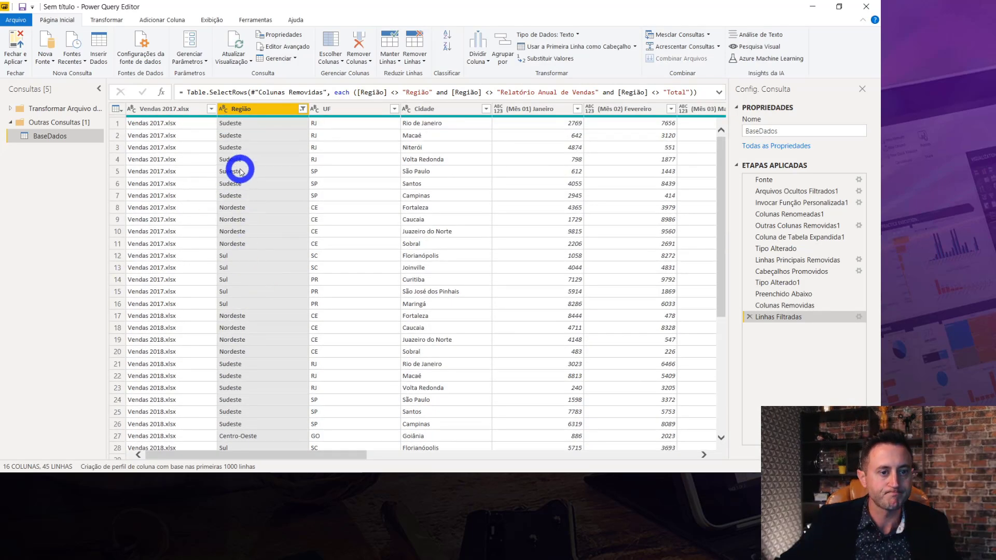
click(176, 110)
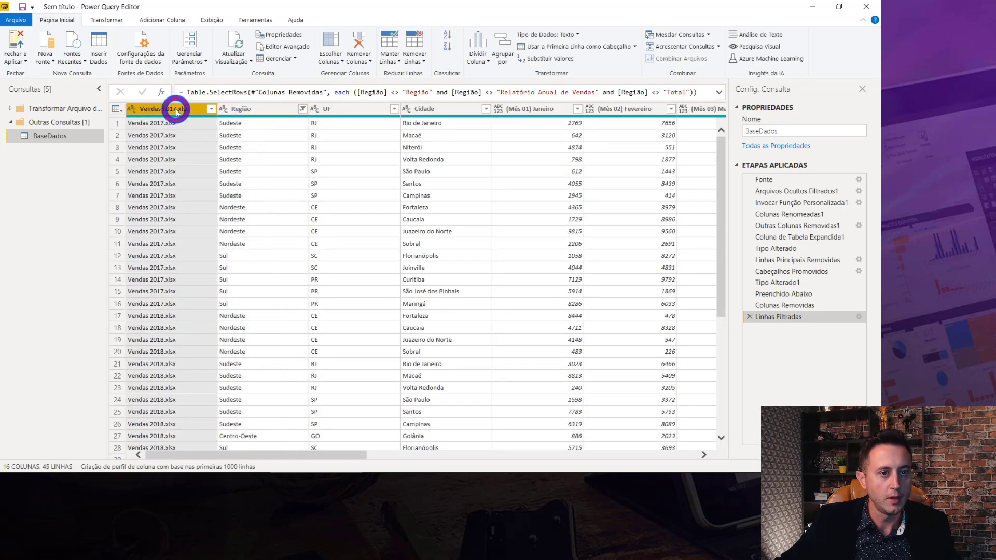
click(370, 109)
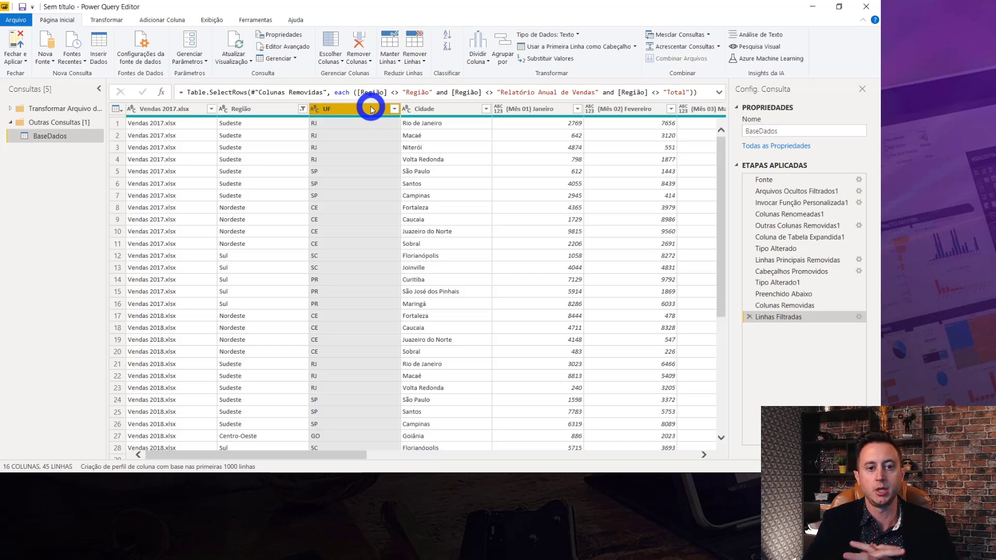
key(Right)
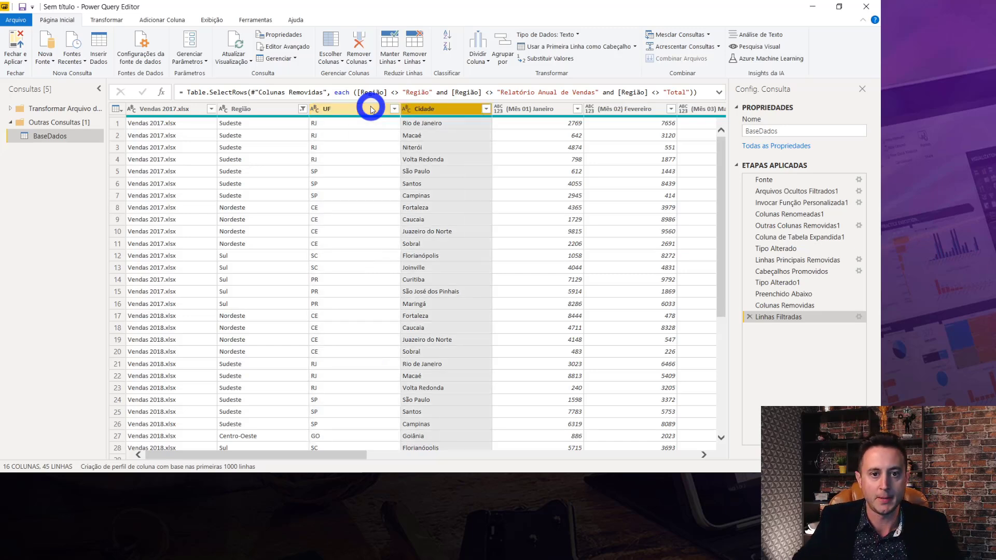
key(Right)
key(Right)
key(Right)
key(Right)
key(Right)
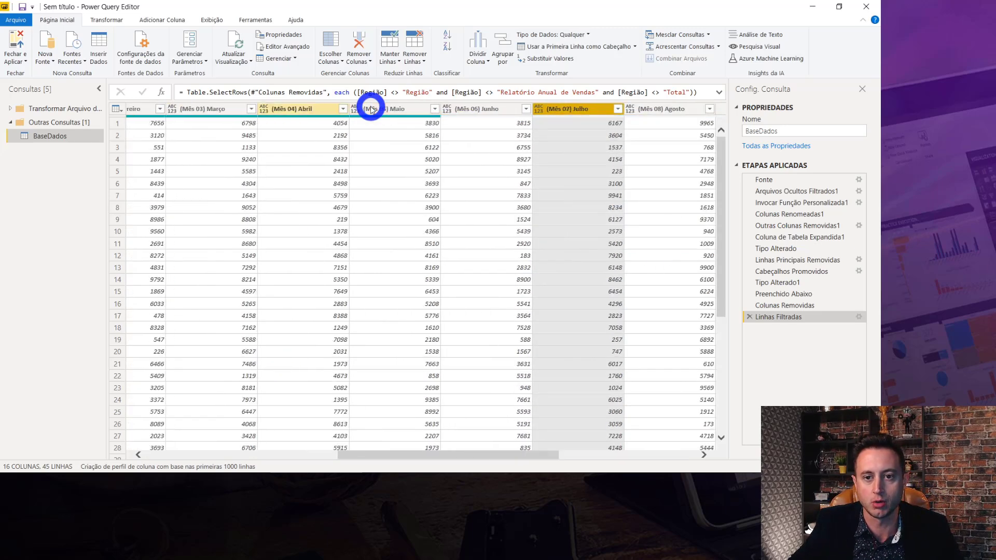
key(Right)
key(Right)
key(Right)
key(Right)
key(Right)
key(Left)
key(Left)
key(Left)
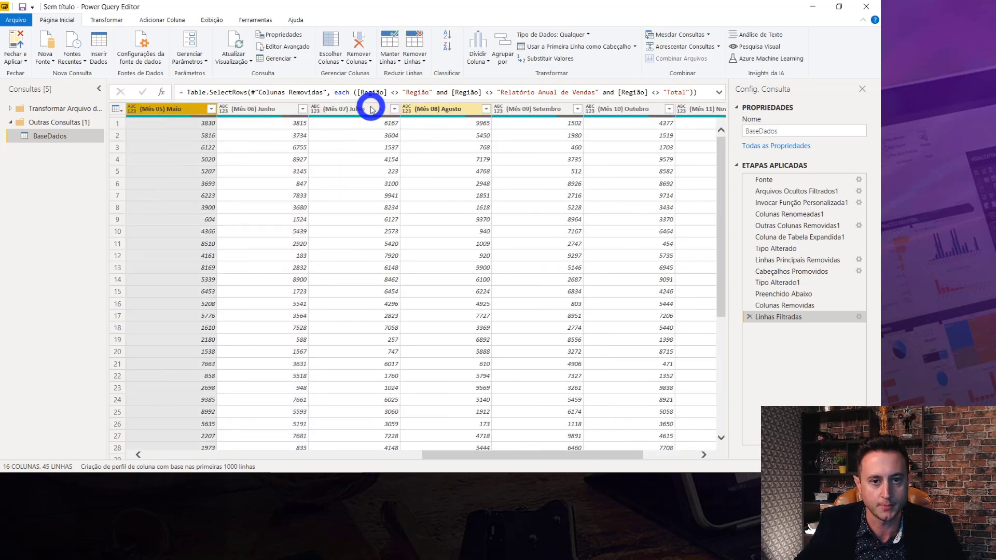
key(Left)
key(Left)
key(Left)
key(Left)
key(Left)
key(Left)
key(Right)
key(shift+Right)
key(shift+Right)
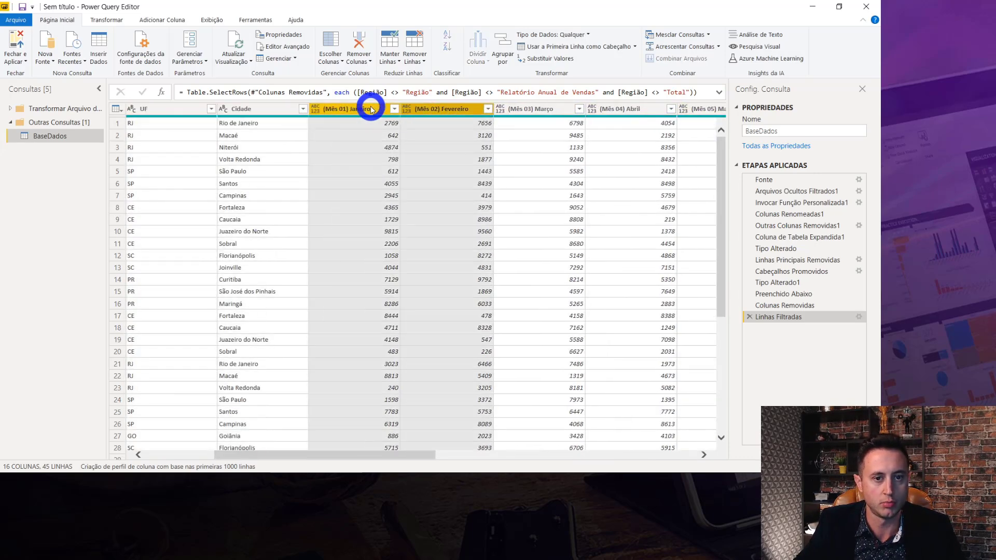
key(shift+Right)
key(shift+Right)
key(shift+Right)
key(shift+Right)
key(shift+Right)
key(shift+Right)
key(shift+Right)
key(shift+Right)
key(shift+Right)
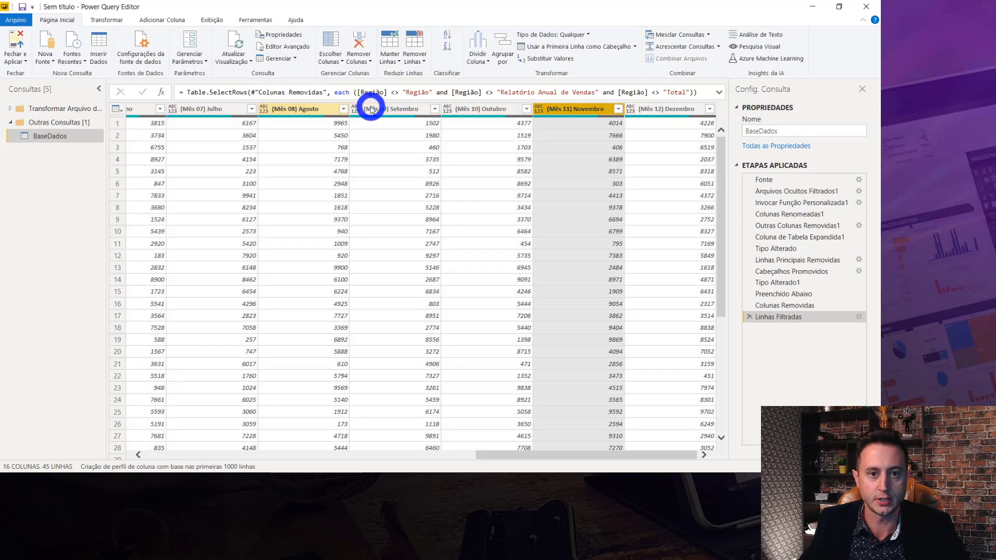
click(371, 109)
scroll(371, 109, left, 10)
scroll(371, 109, left, 3)
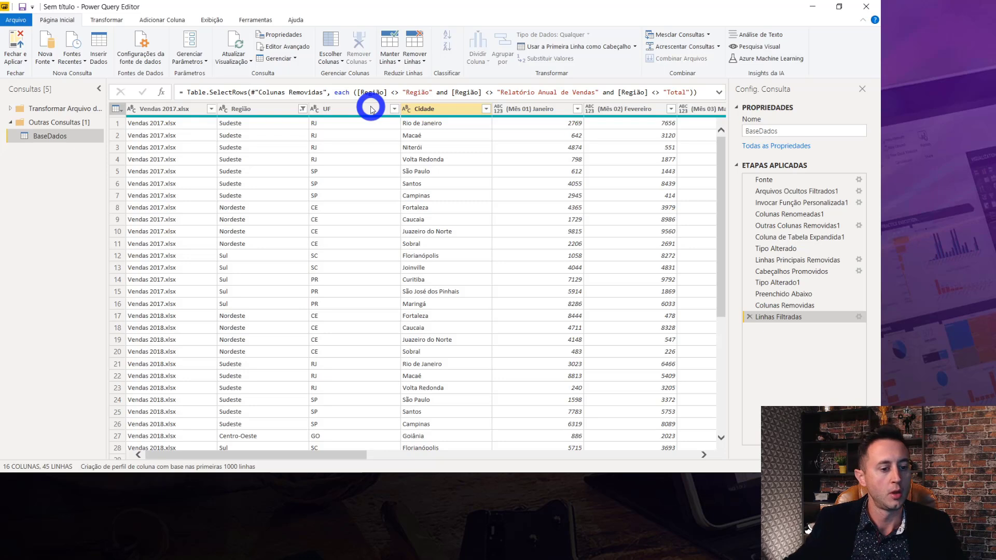
click(370, 109)
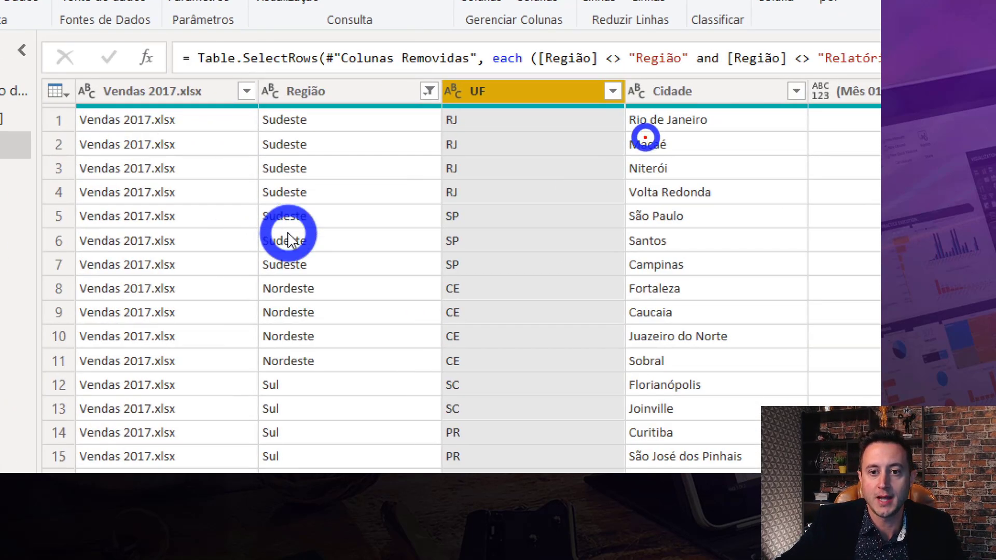
drag(645, 130, 717, 126)
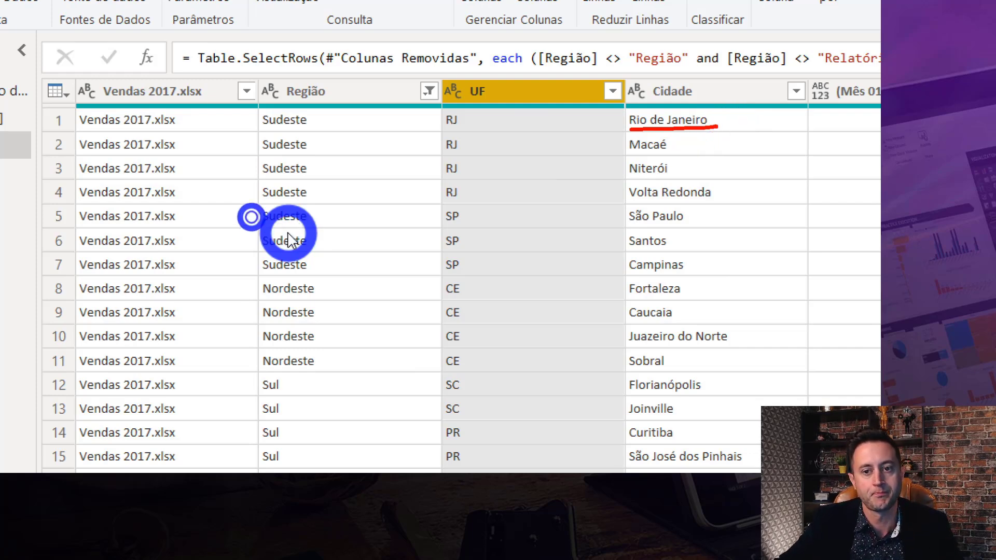
key(Escape)
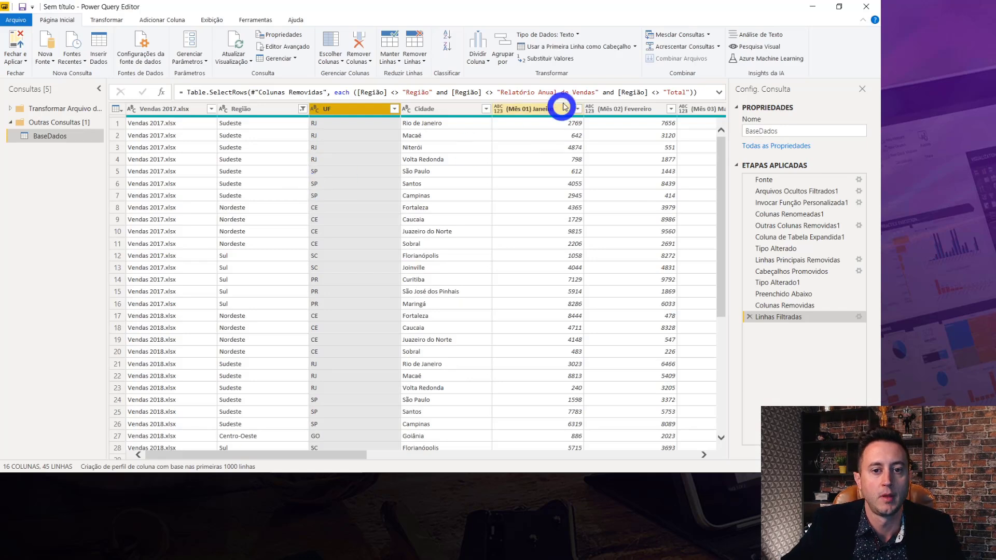
click(560, 110)
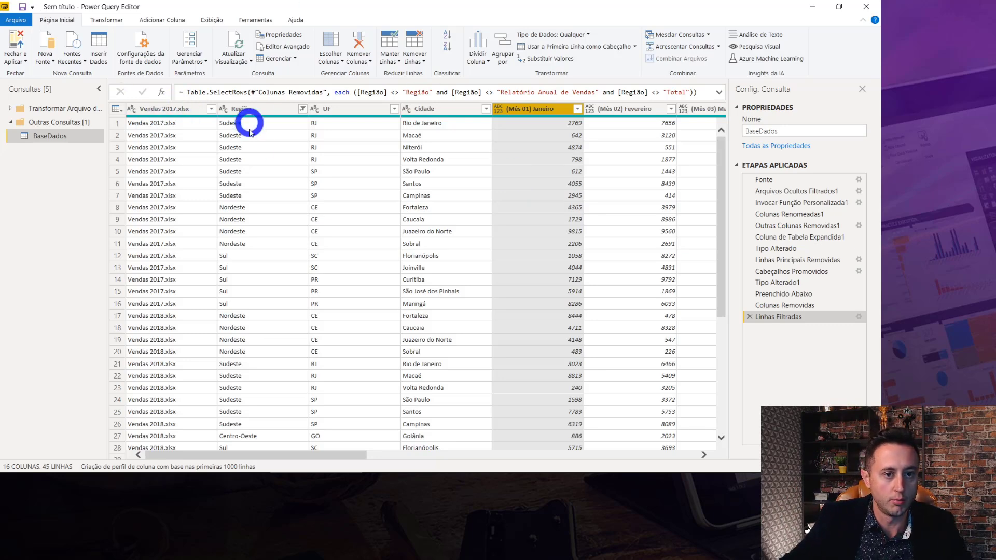
click(455, 109)
shift+click(165, 108)
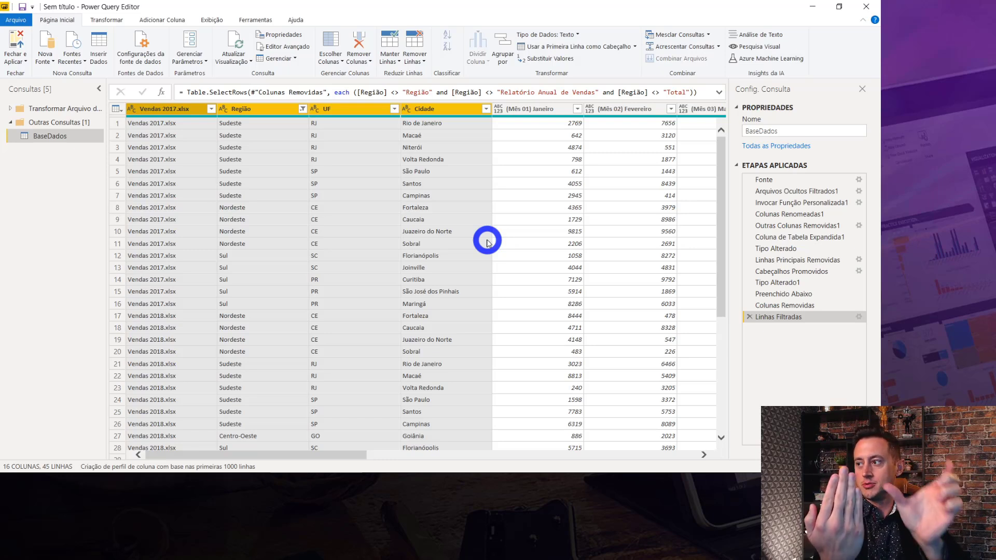
Extend a column selection from (Mês 01) Janeiro across to (Mês 12) Dezembro
click(553, 109)
click(618, 353)
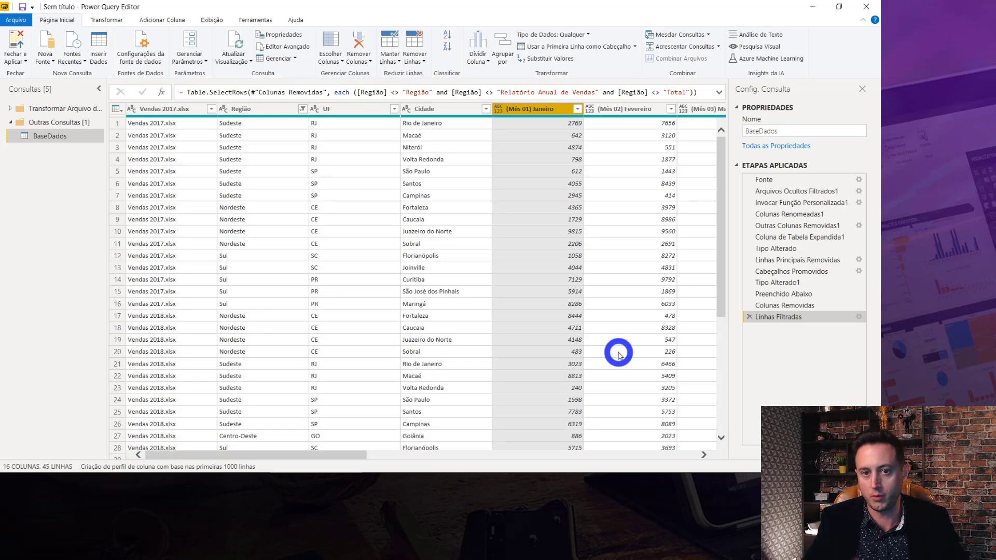
key(shift+Right)
key(shift+Right)
key(shift+Right)
key(shift+Right)
key(shift+Right)
key(shift+Right)
key(shift+Right)
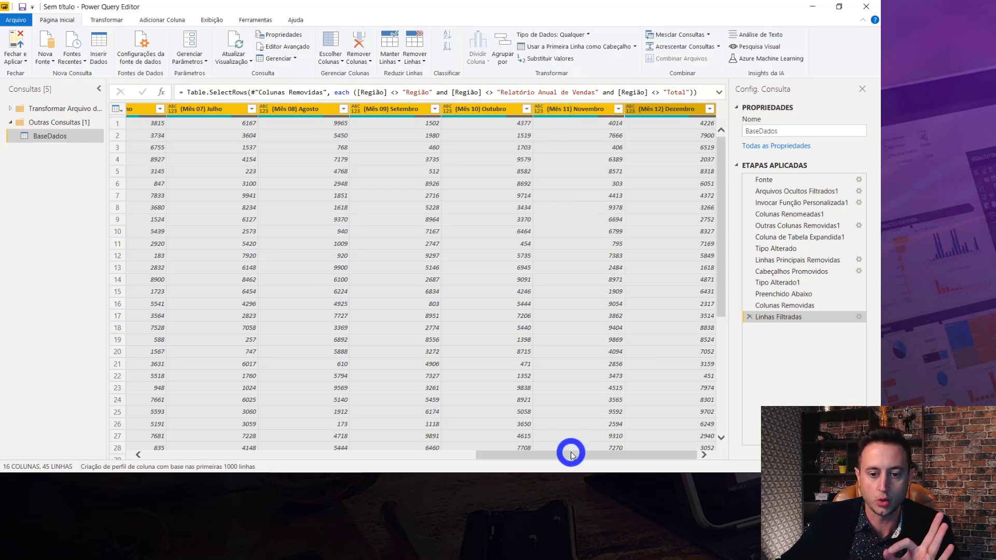
drag(570, 454, 322, 455)
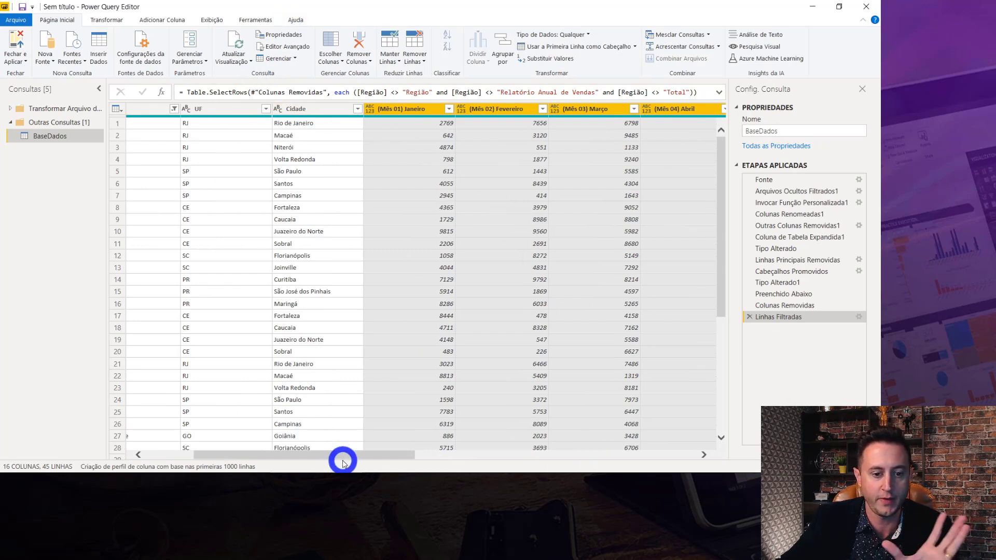
drag(343, 456, 362, 455)
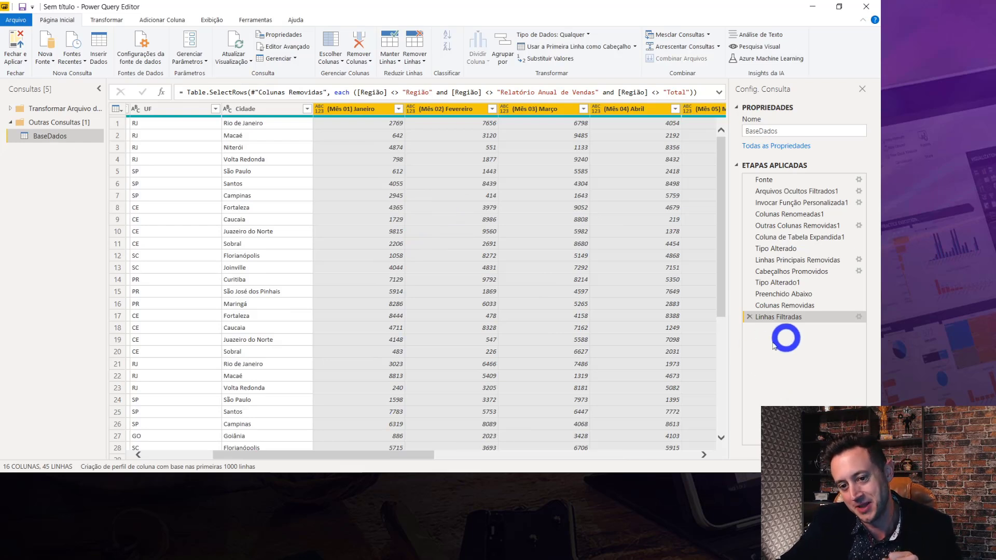
Unpivot the month columns into Atributo/Valor rows and rename Atributo to Mês
right_click(440, 111)
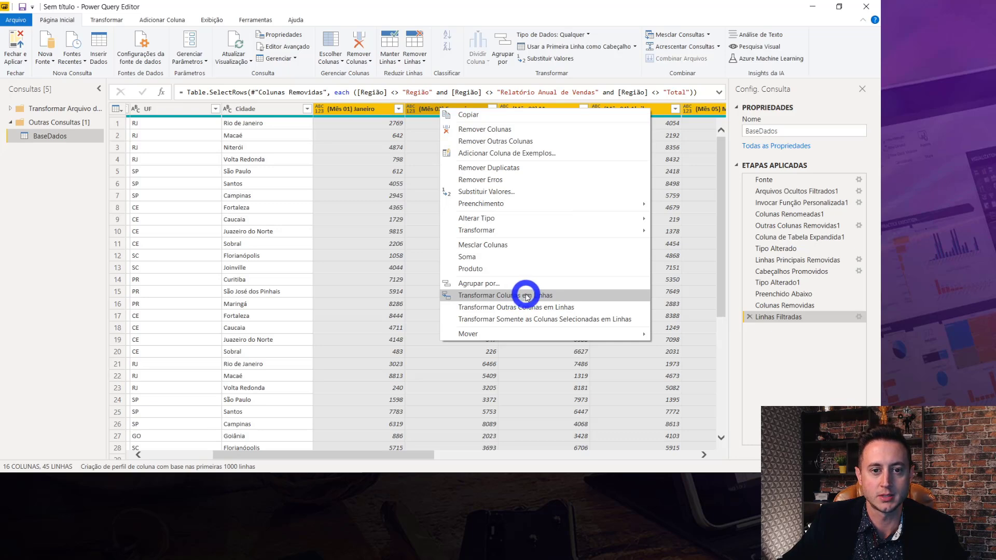
click(526, 296)
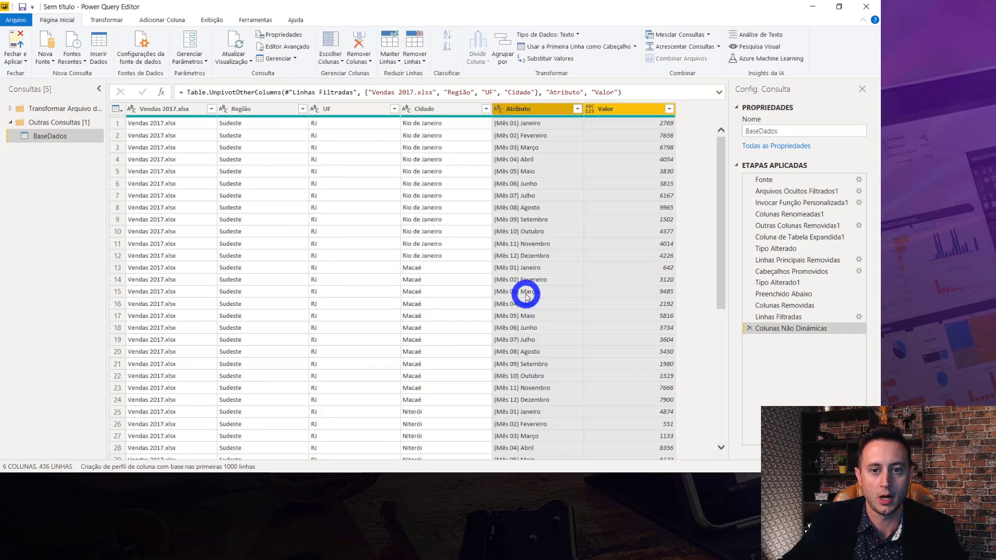
click(543, 108)
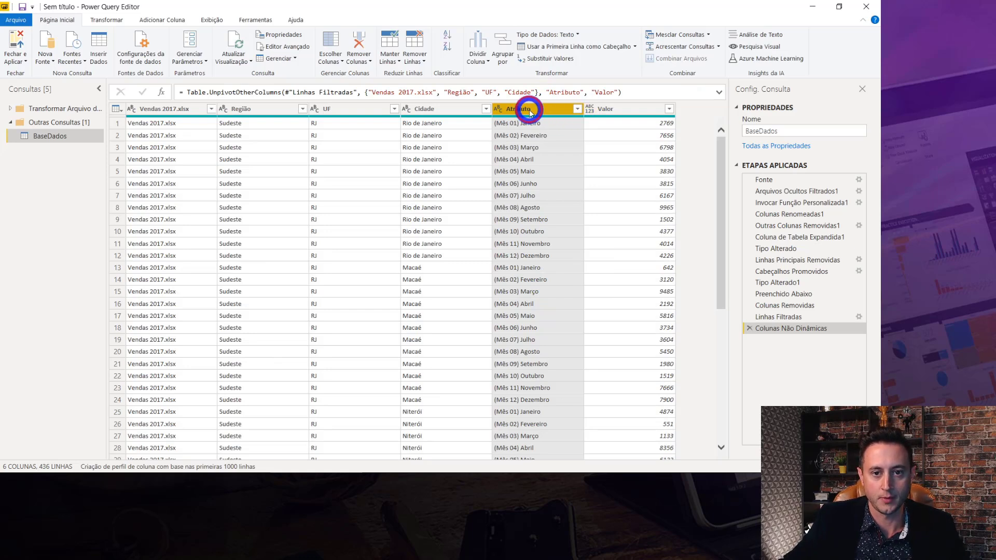
double_click(529, 110)
text(Mê)
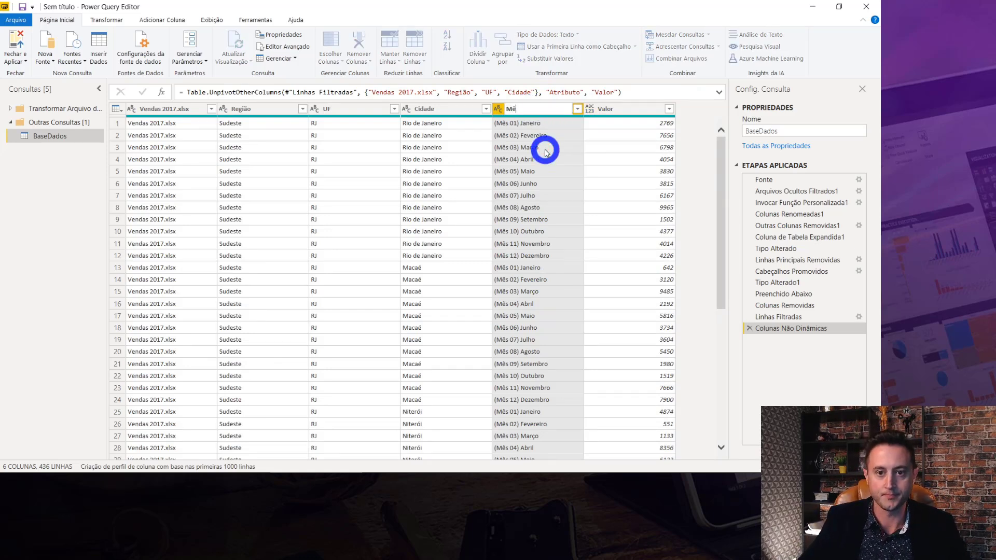
text(s)
key(Return)
click(610, 109)
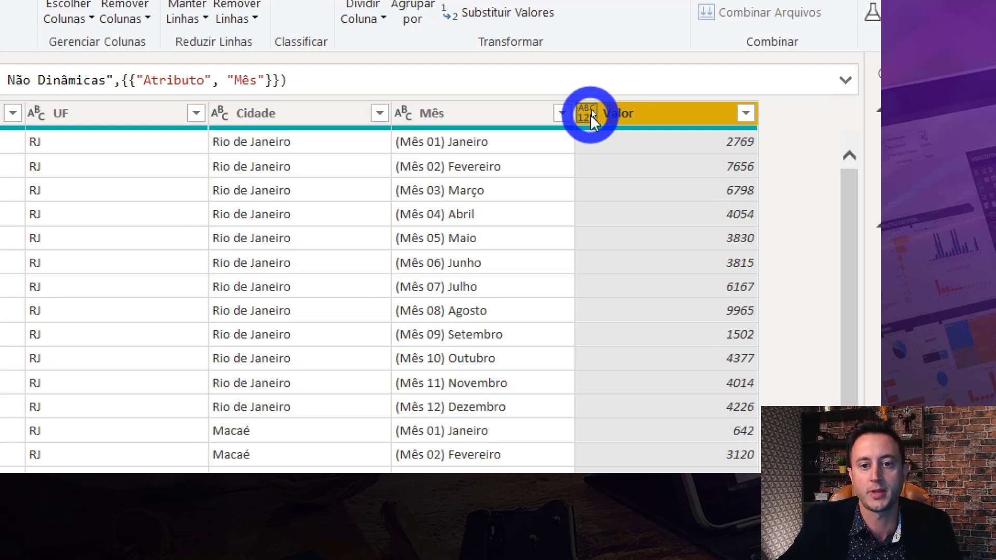
Change the Valor column's type to Número decimal fixo (currency)
click(591, 113)
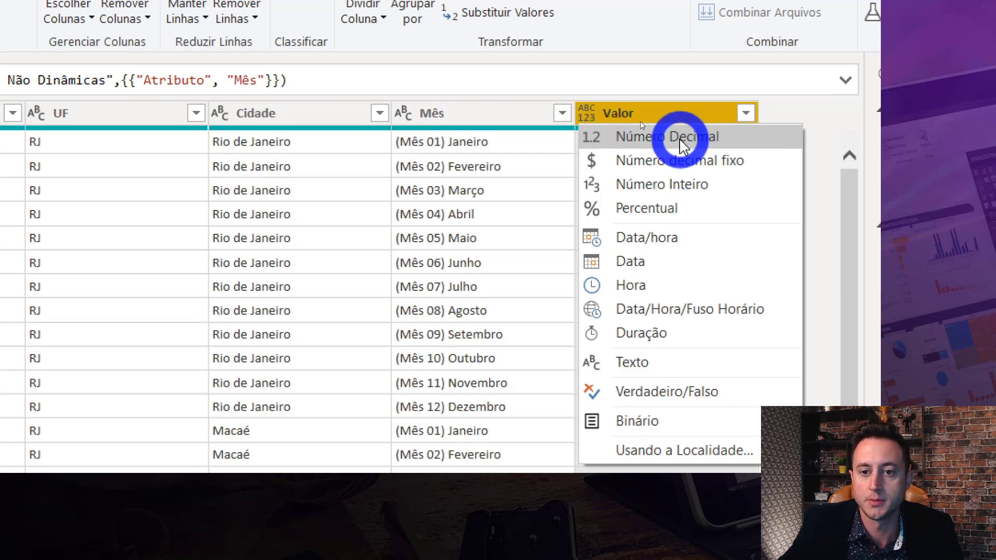
click(701, 161)
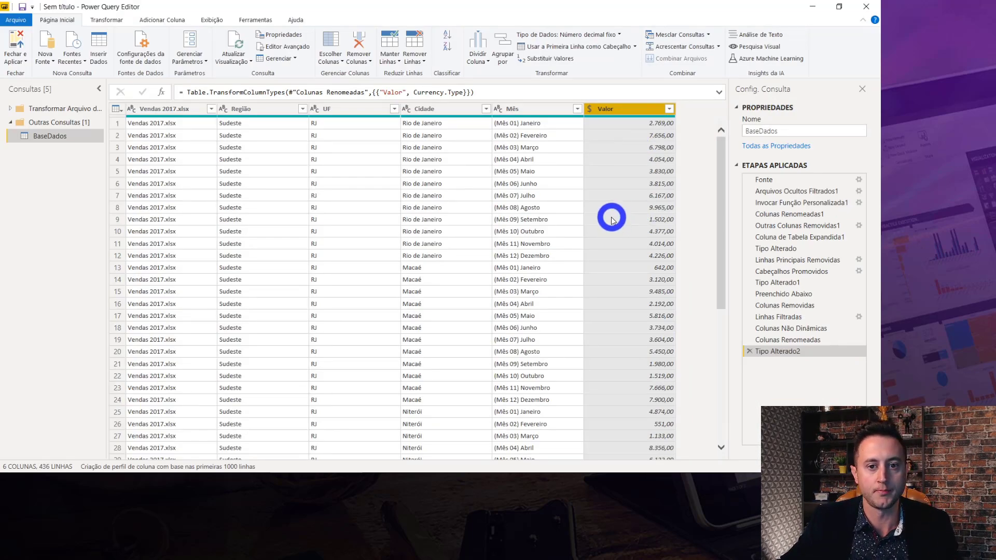
Rename the Vendas 2017.xlsx column header to Ano
click(168, 108)
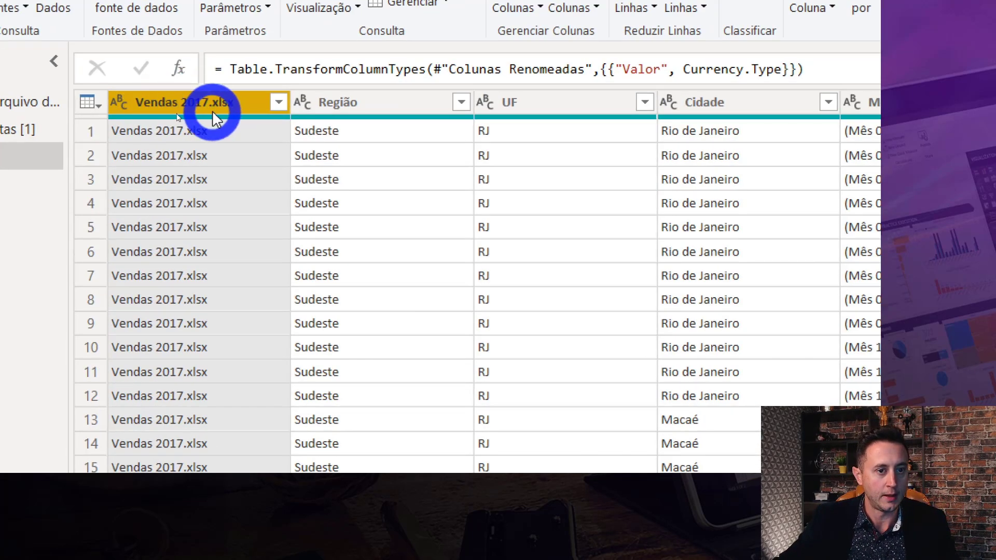
double_click(196, 102)
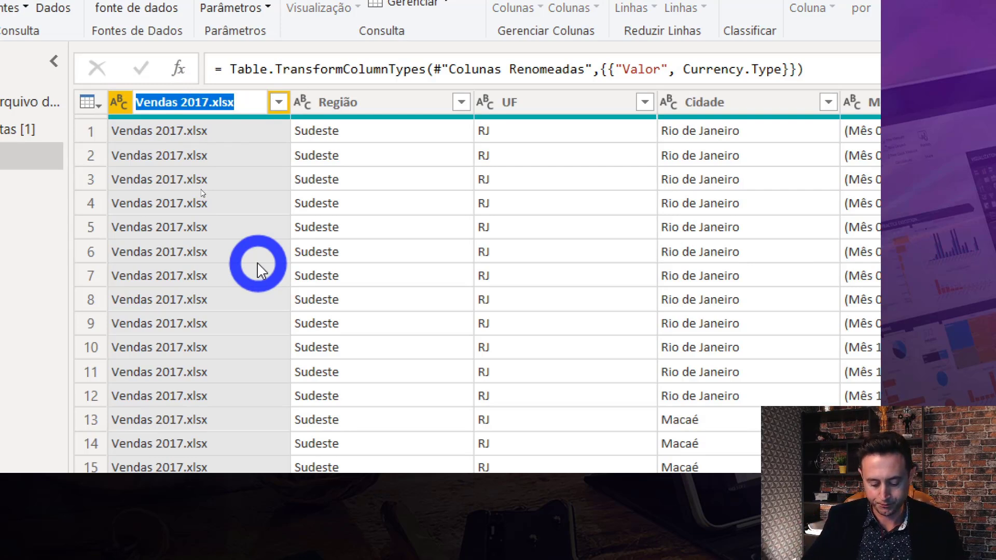
text(Ano)
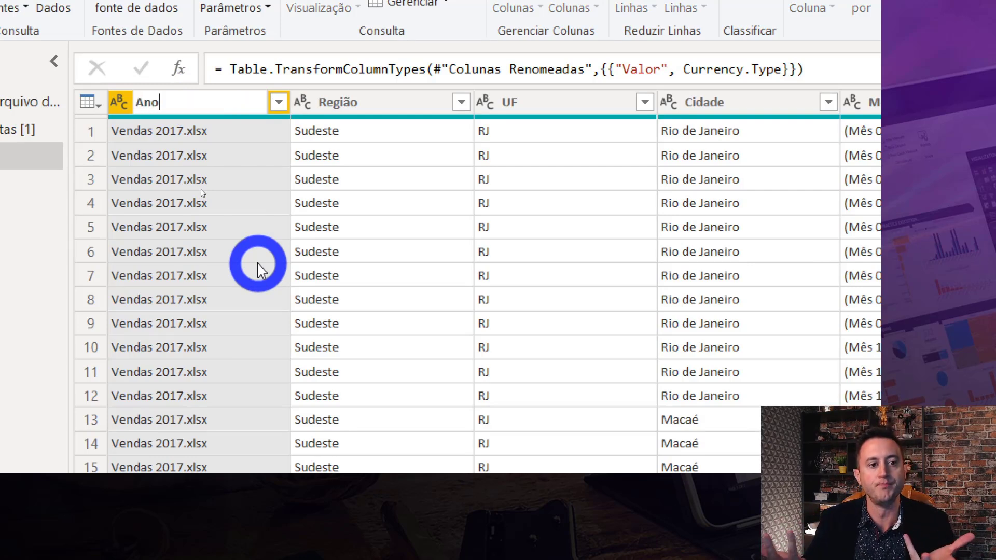
key(Return)
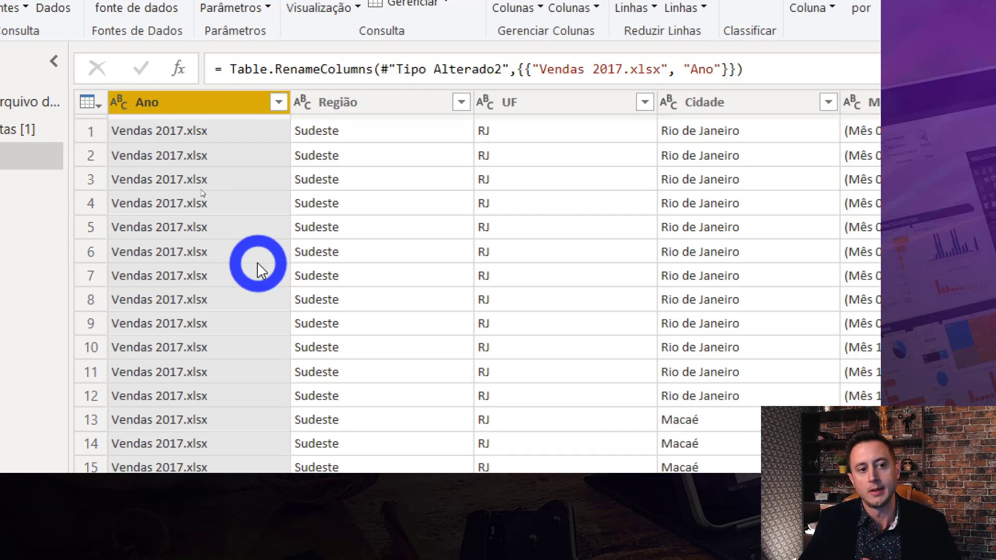
click(202, 193)
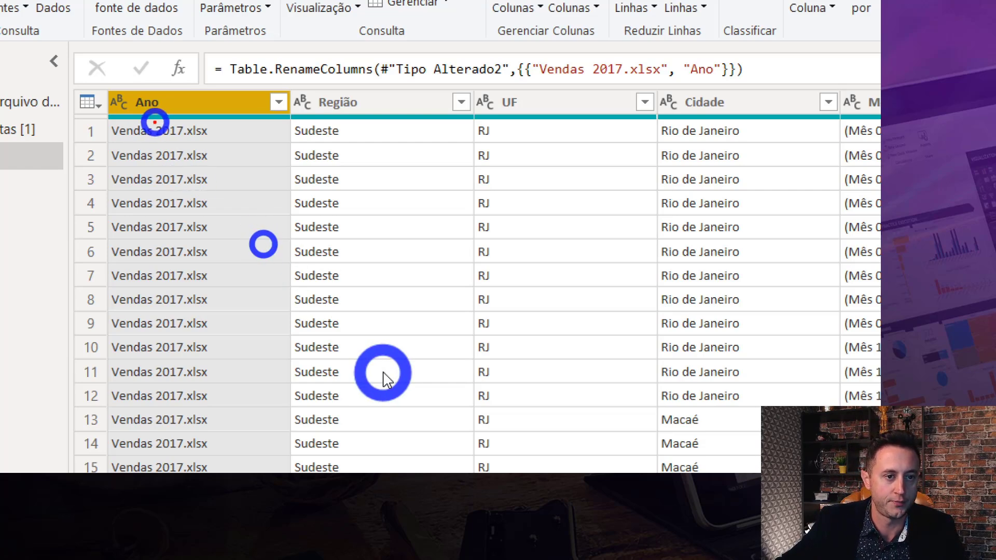
mouse_move(166, 137)
mouse_down()
mouse_move(194, 324)
mouse_move(185, 426)
mouse_up()
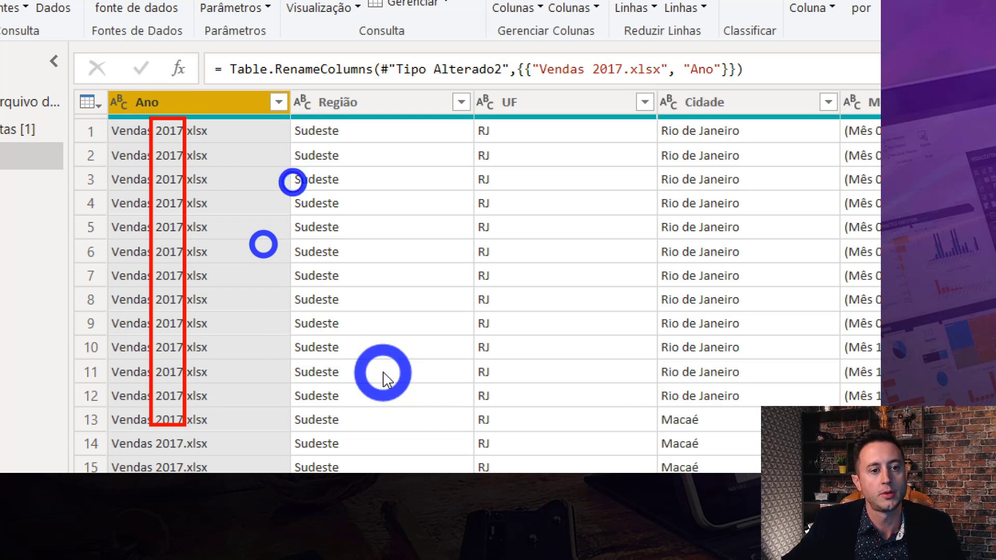
key(Escape)
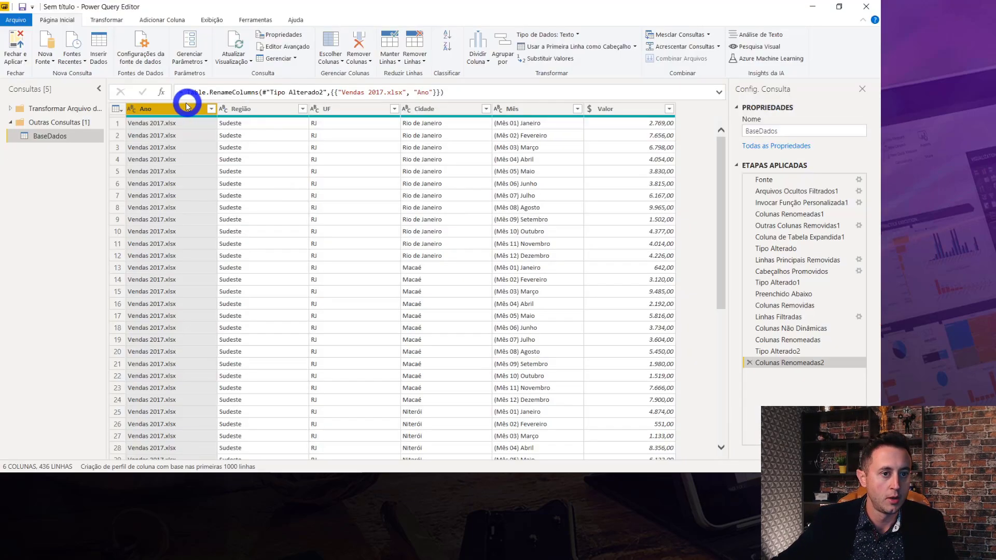
Extract the text between a space and a period so Ano holds only the year 2017
click(105, 21)
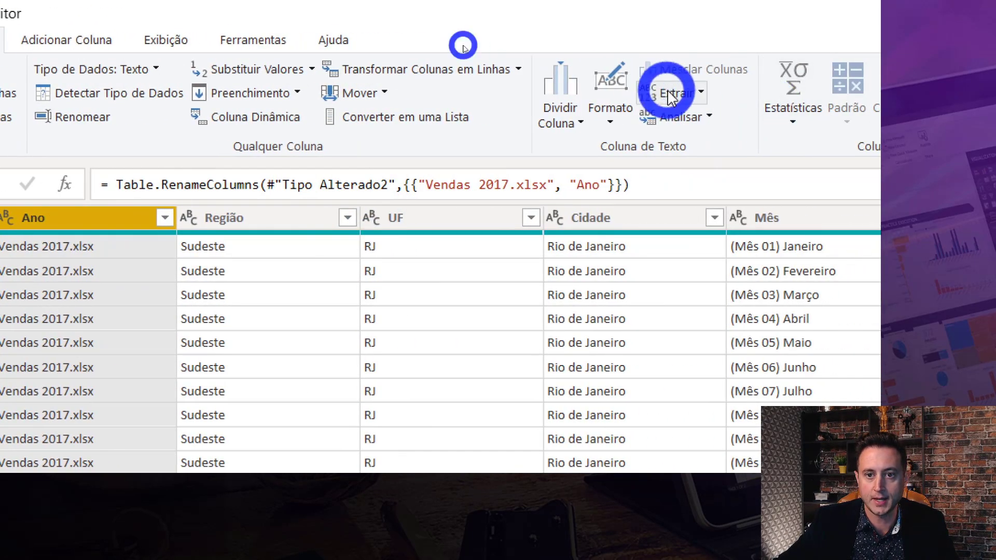
click(671, 96)
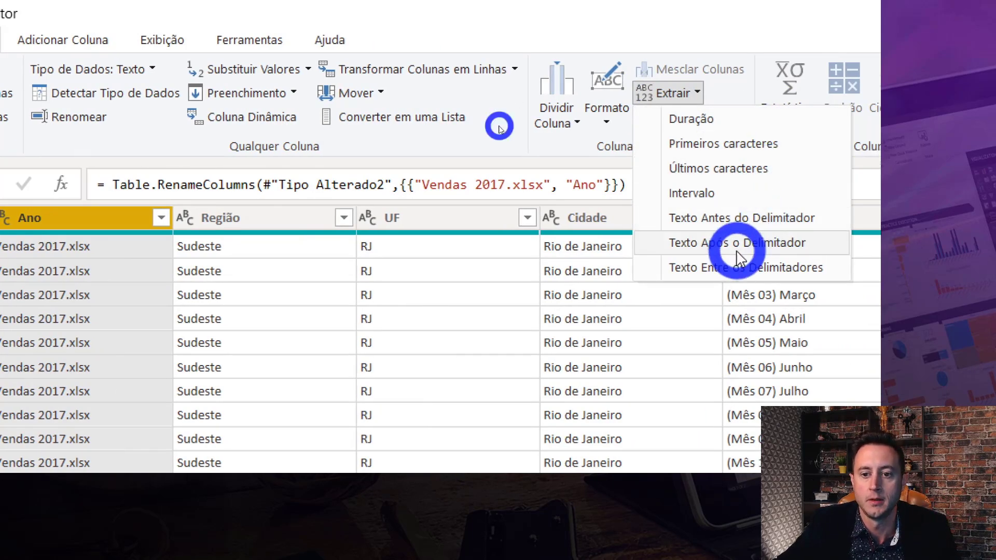
click(752, 269)
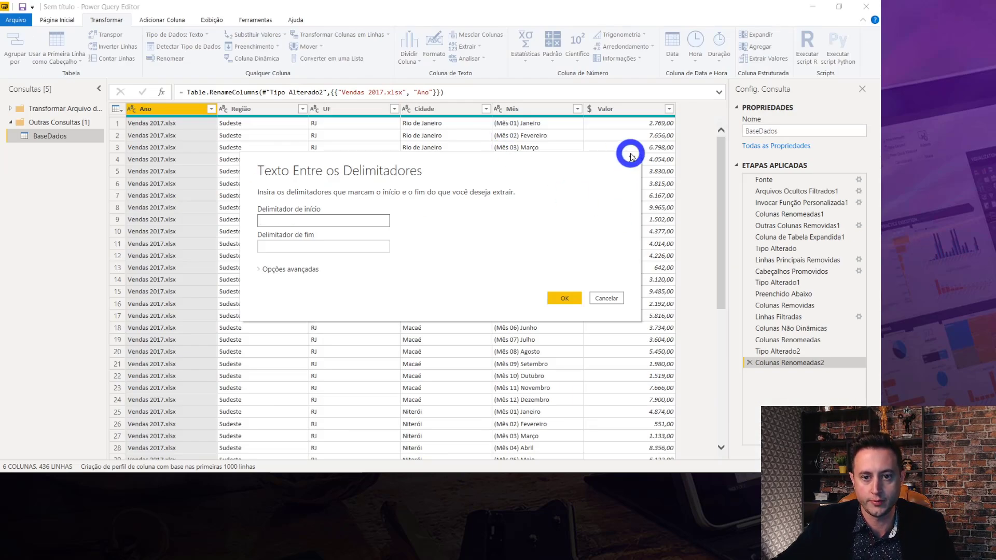
click(631, 159)
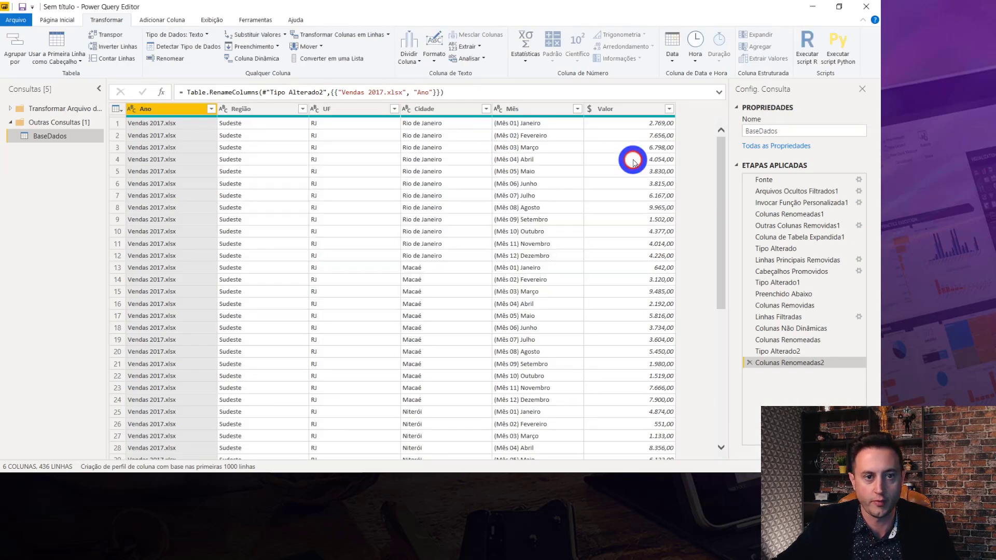
click(464, 46)
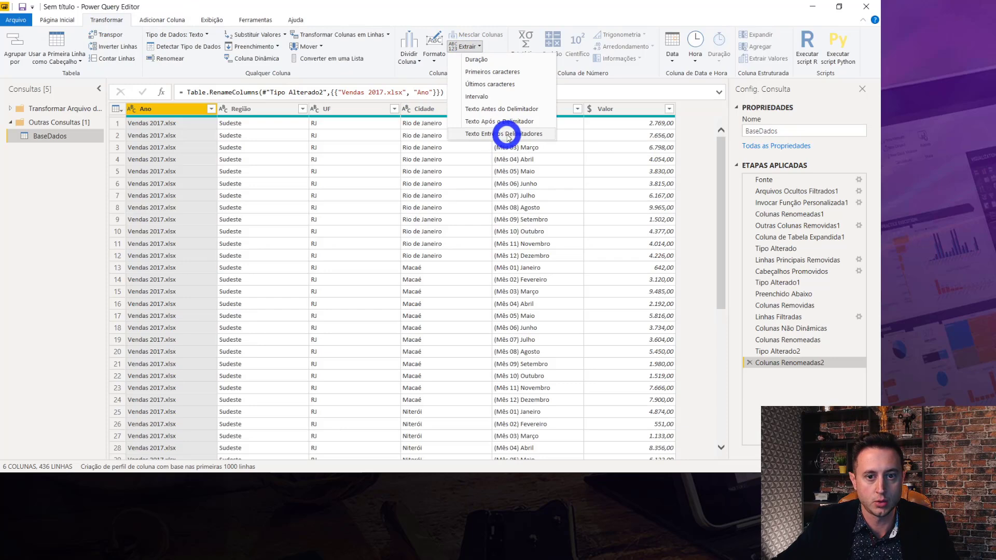
click(526, 134)
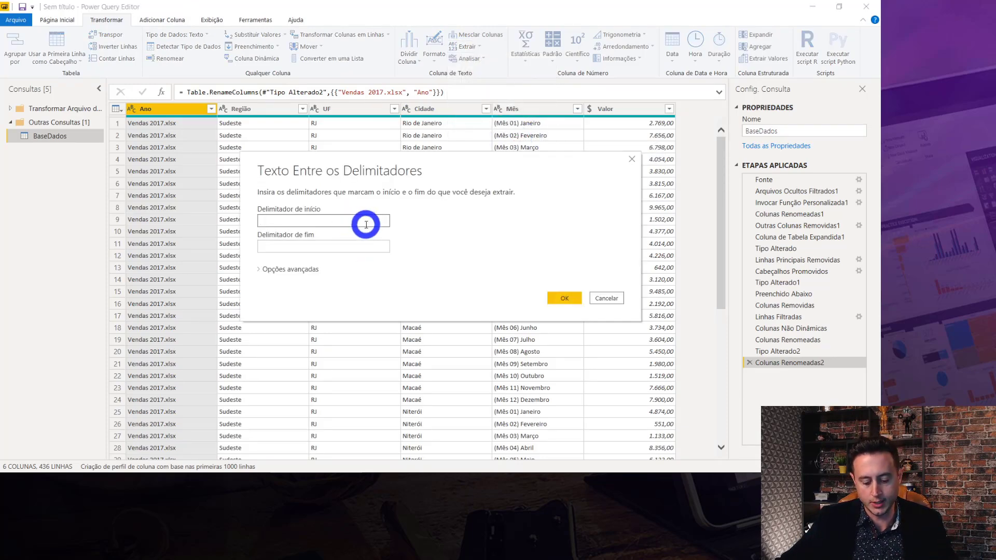
click(348, 245)
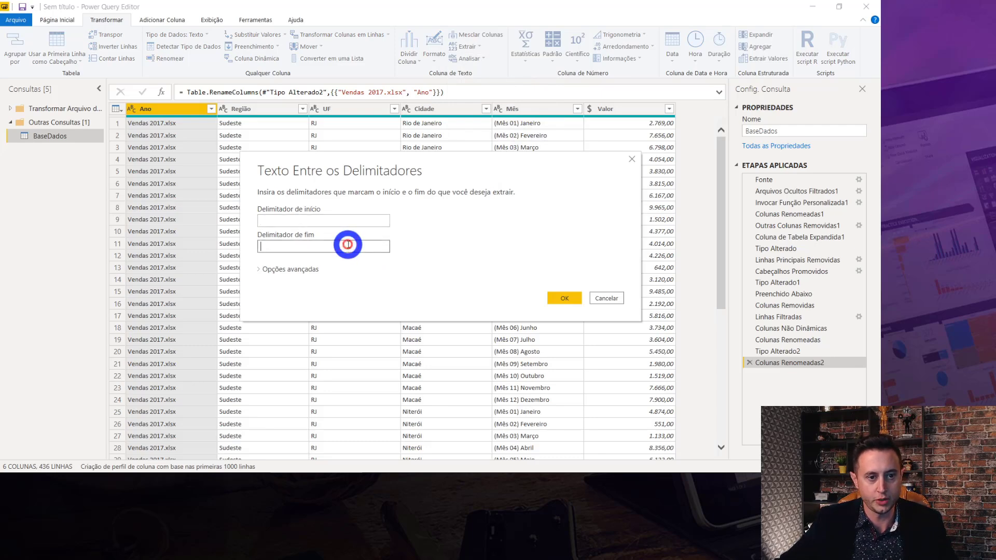
click(564, 298)
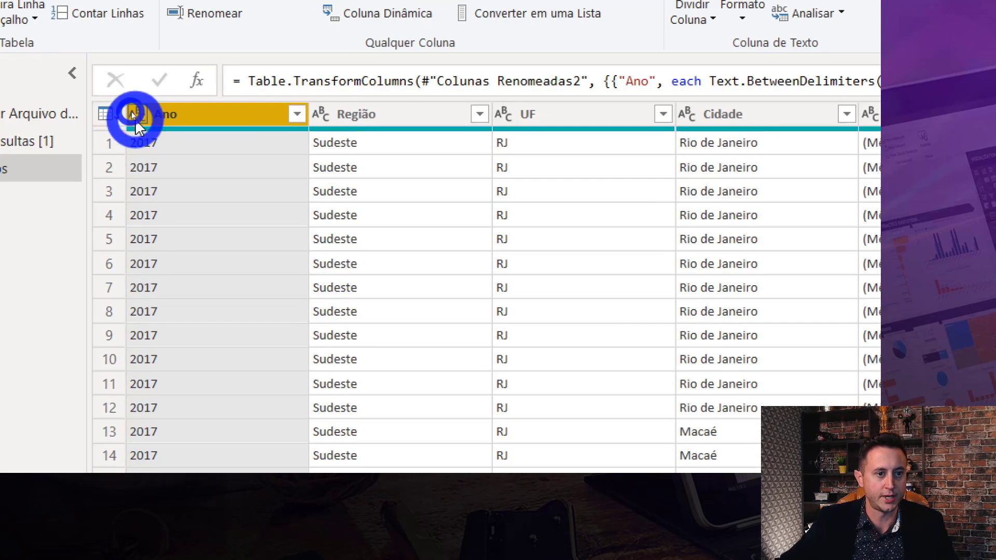
Make Ano a whole-number column and scroll the table to check years 2017 through 2019
click(137, 110)
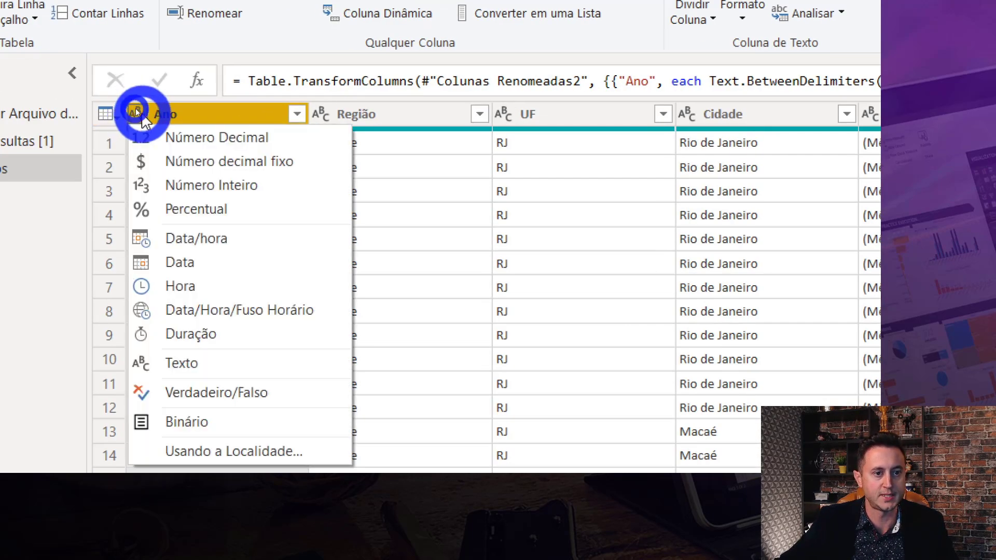
click(234, 188)
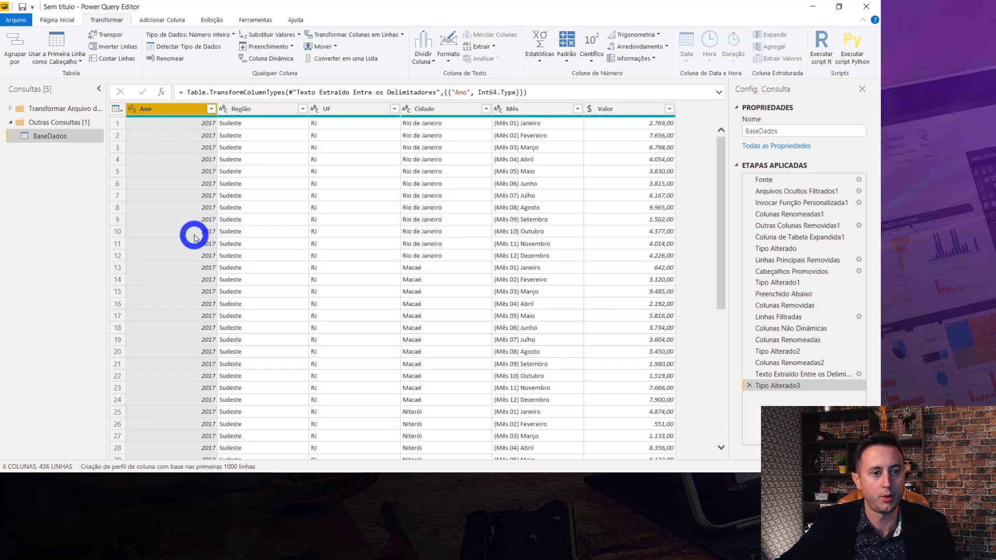
scroll(195, 238, down, 10)
scroll(190, 249, down, 10)
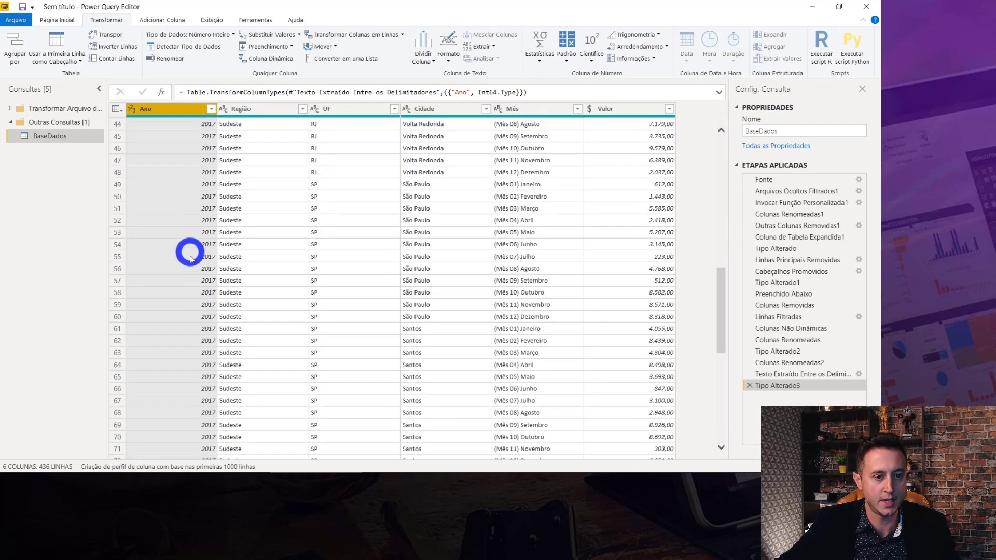
scroll(190, 249, down, 10)
scroll(189, 261, down, 10)
scroll(180, 282, down, 14)
scroll(178, 256, down, 14)
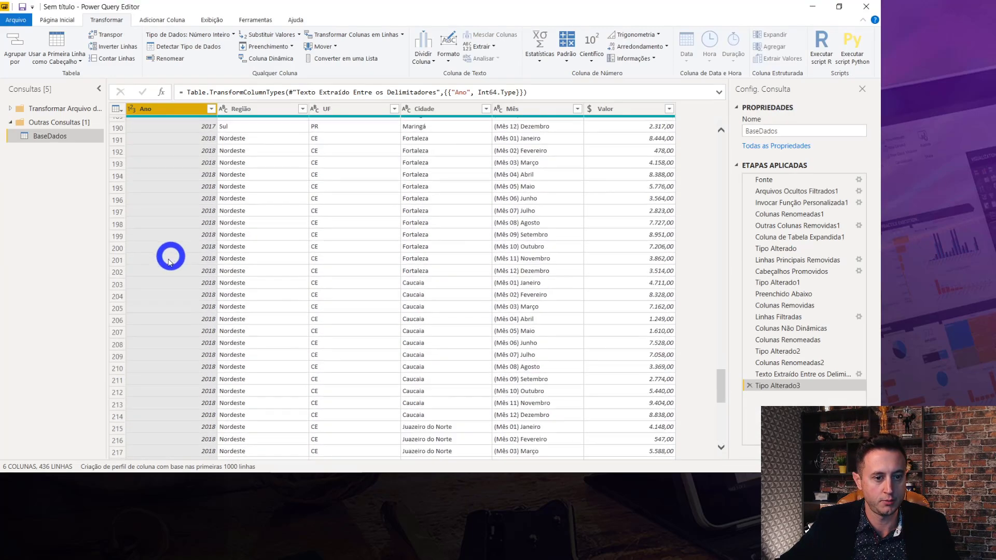
scroll(171, 256, down, 14)
scroll(166, 251, down, 14)
scroll(166, 280, down, 15)
scroll(171, 288, down, 19)
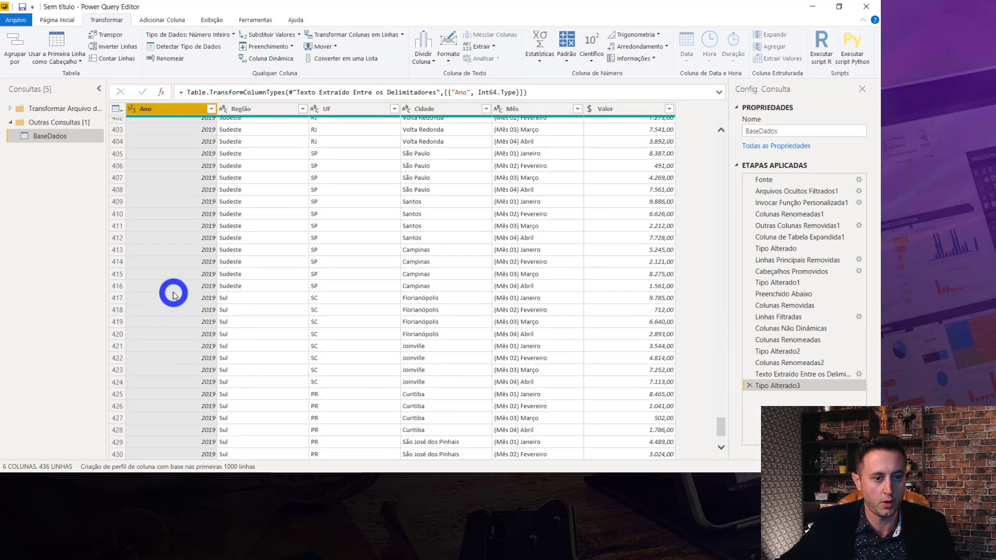
scroll(172, 290, down, 3)
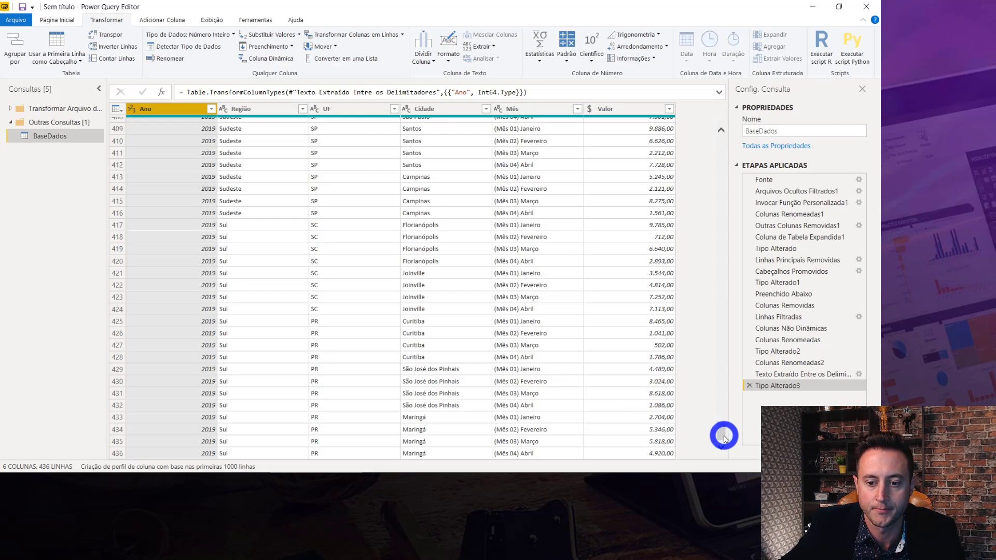
drag(725, 437, 728, 154)
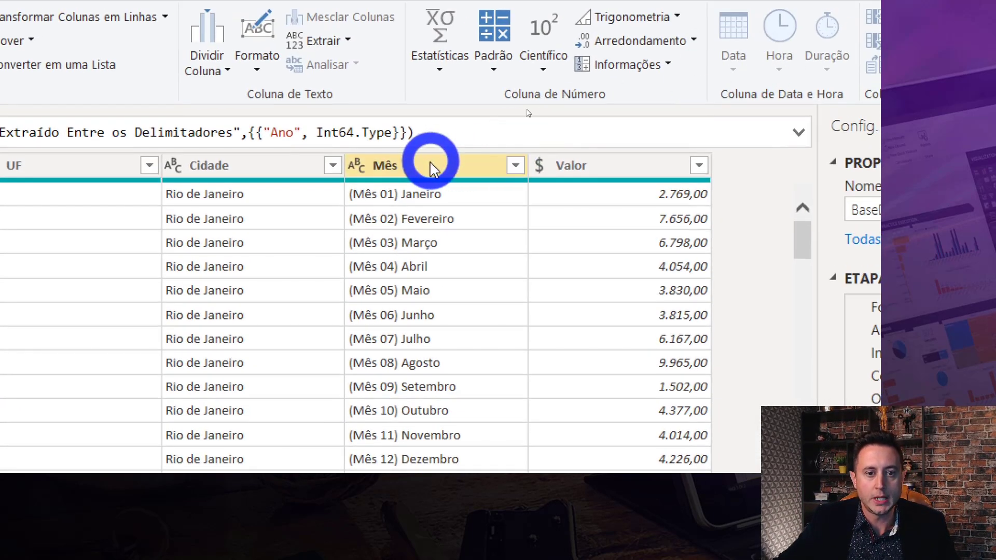
click(409, 164)
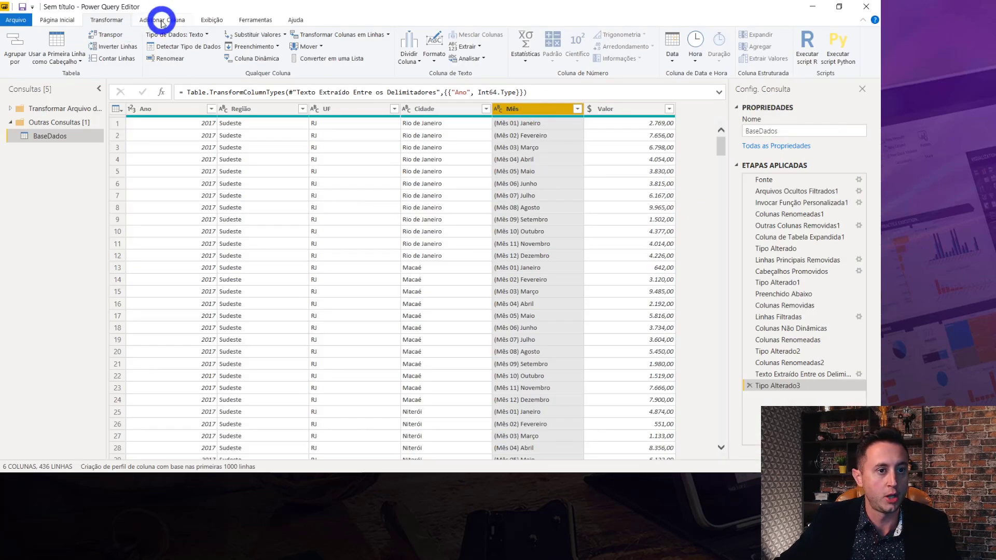
Add a column from examples based on the selected Mês column
click(160, 21)
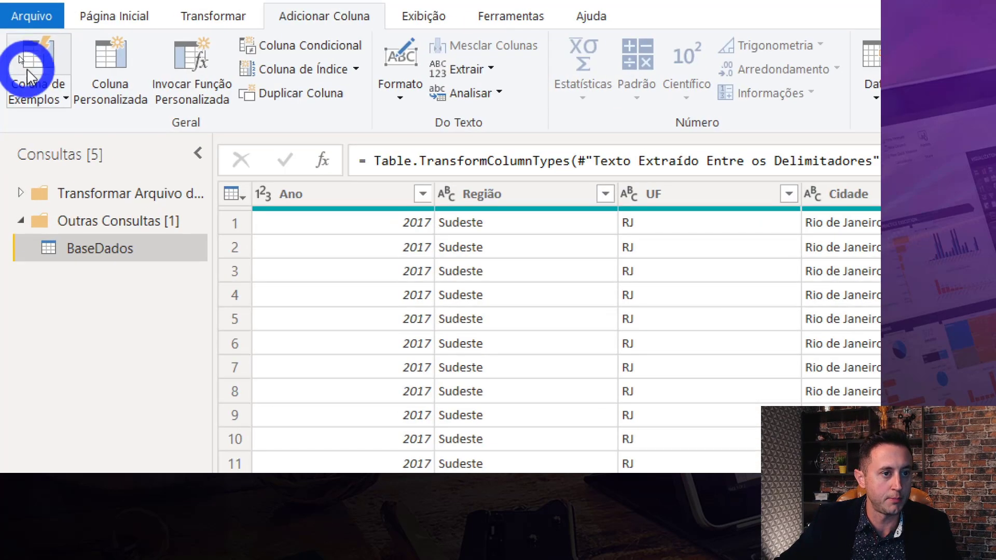
click(58, 90)
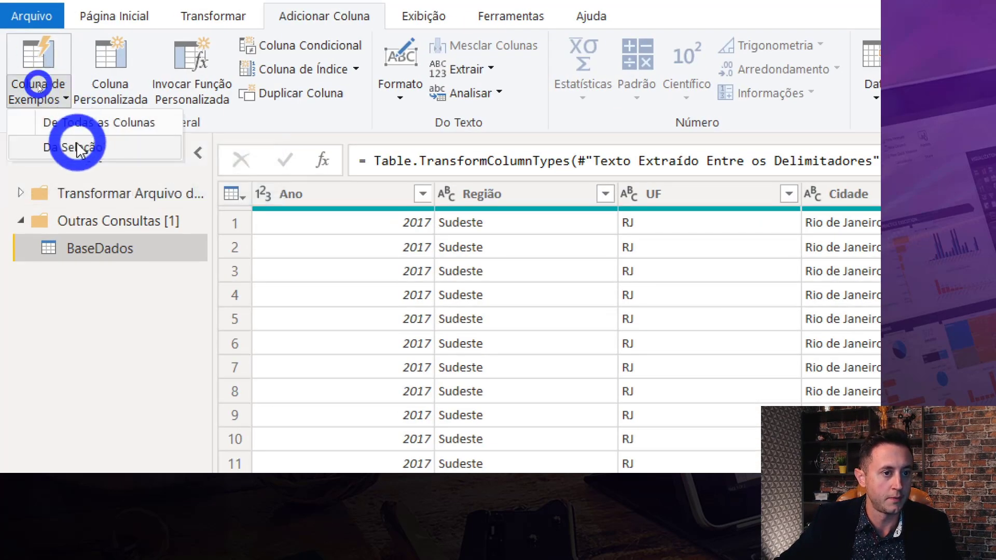
click(108, 150)
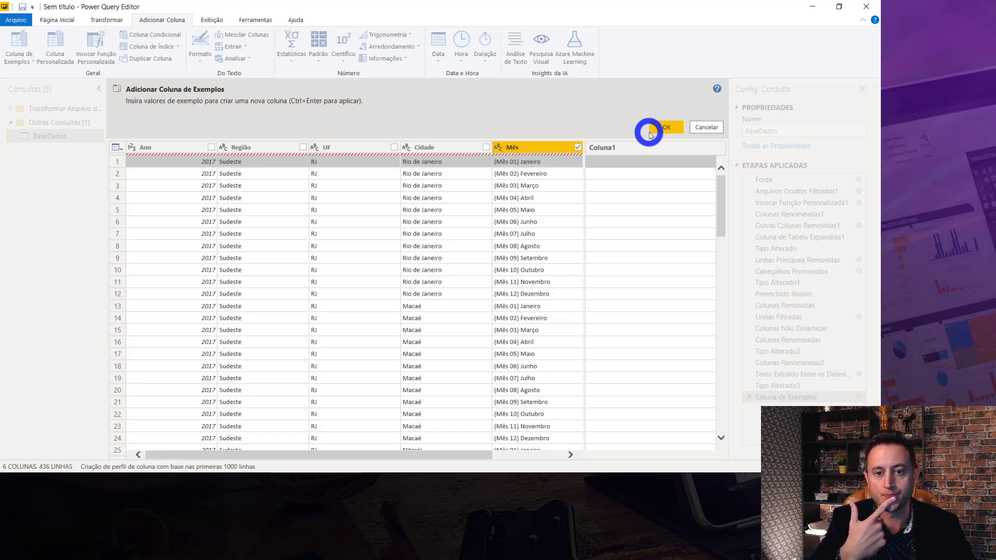
Enter Jan and Fev as sample values for the new example column
text(Jan)
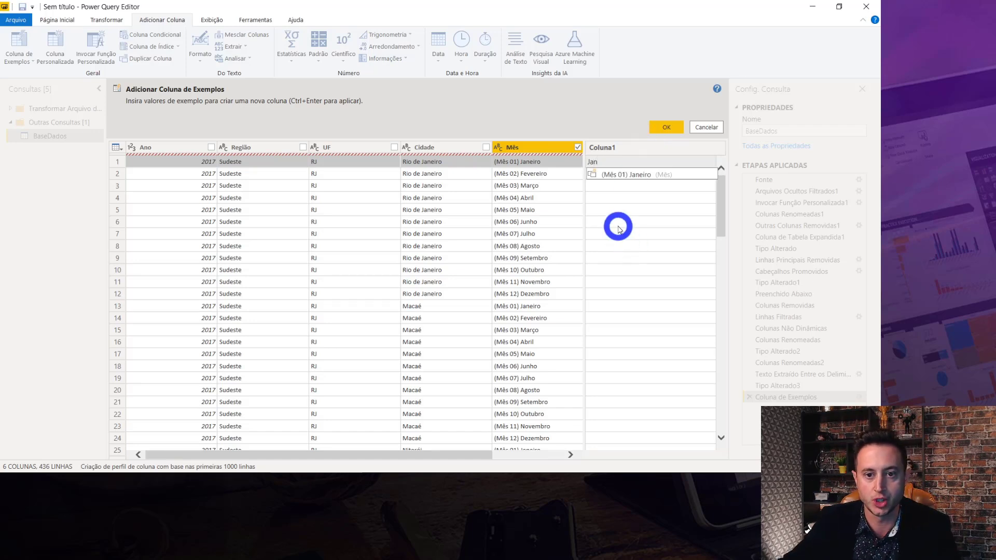
key(Return)
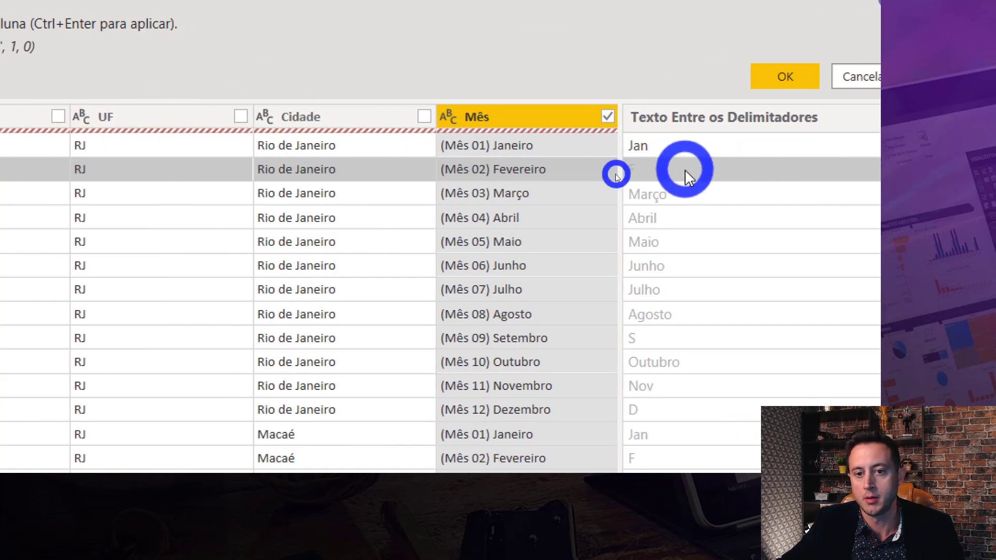
click(715, 176)
text(Fev)
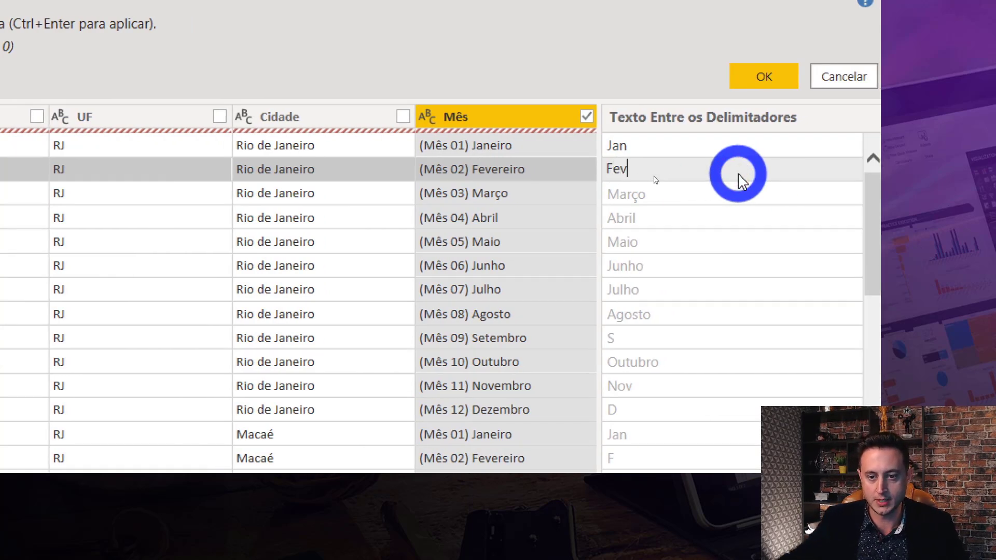
key(Return)
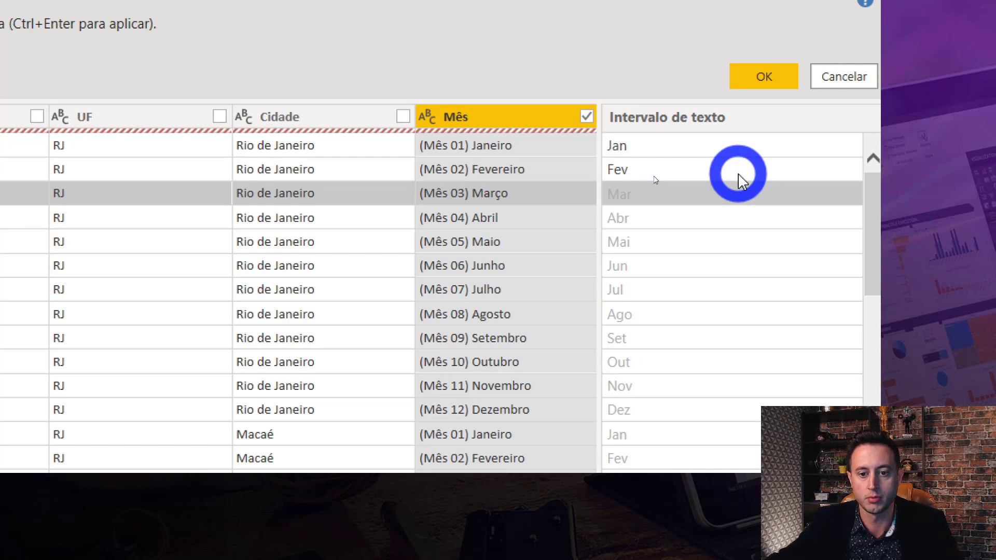
scroll(744, 286, down, 6)
scroll(744, 285, down, 3)
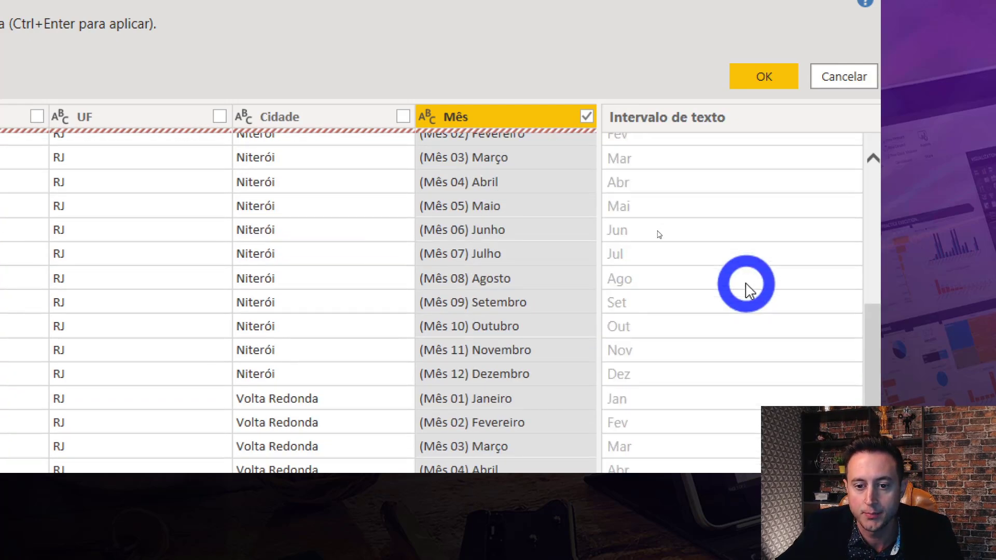
scroll(744, 285, down, 8)
scroll(729, 290, down, 2)
scroll(719, 270, up, 15)
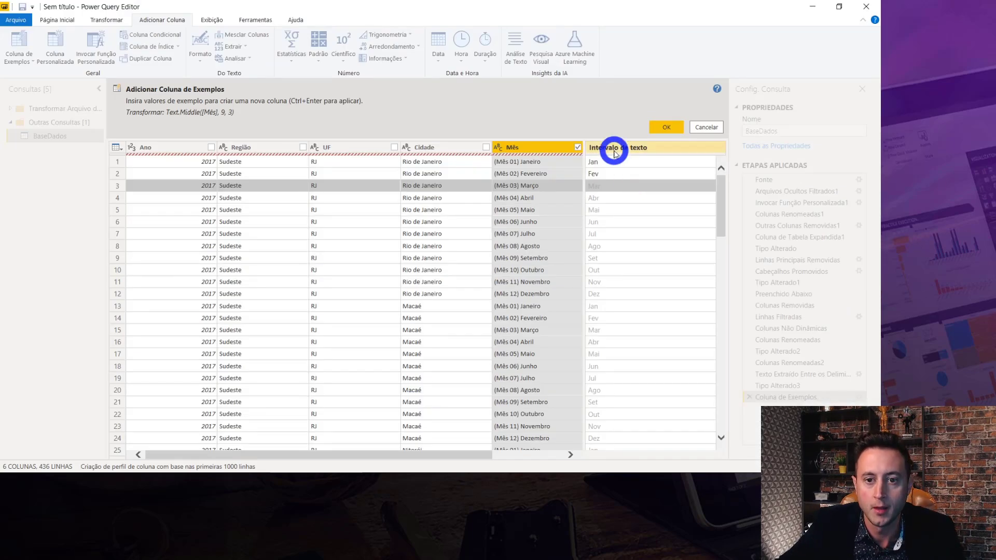
Name the example column Mês Nome and add it to the query
click(626, 149)
text(Mês)
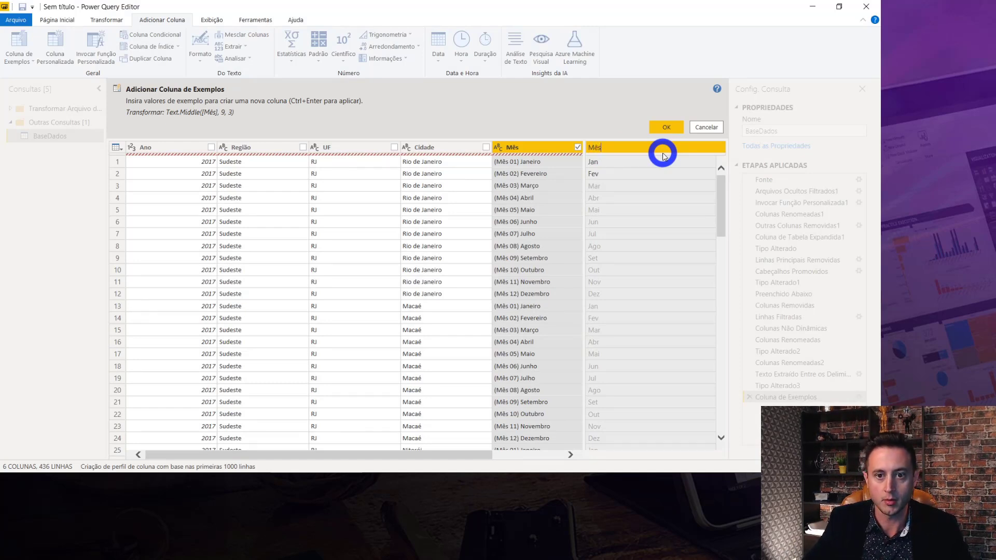
key(Return)
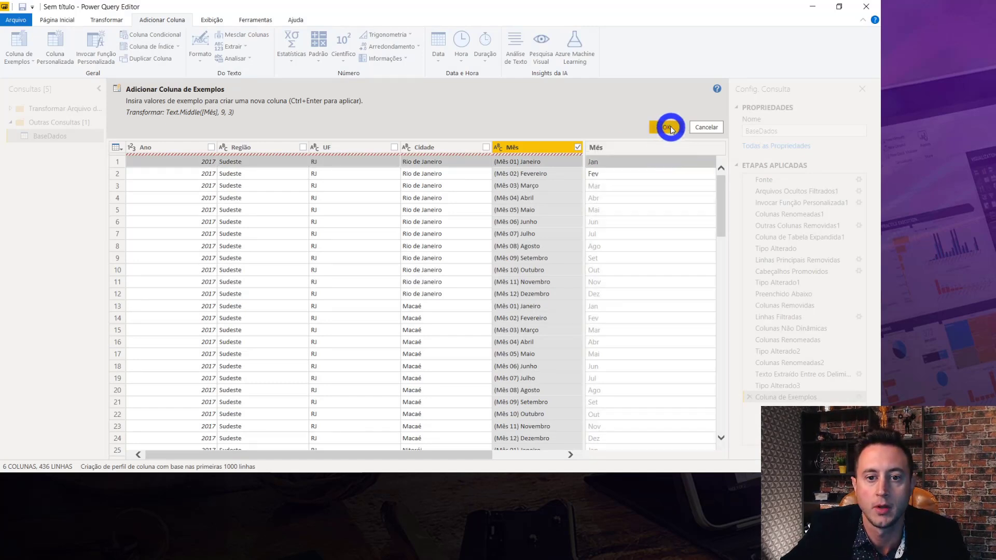
double_click(638, 149)
text(No)
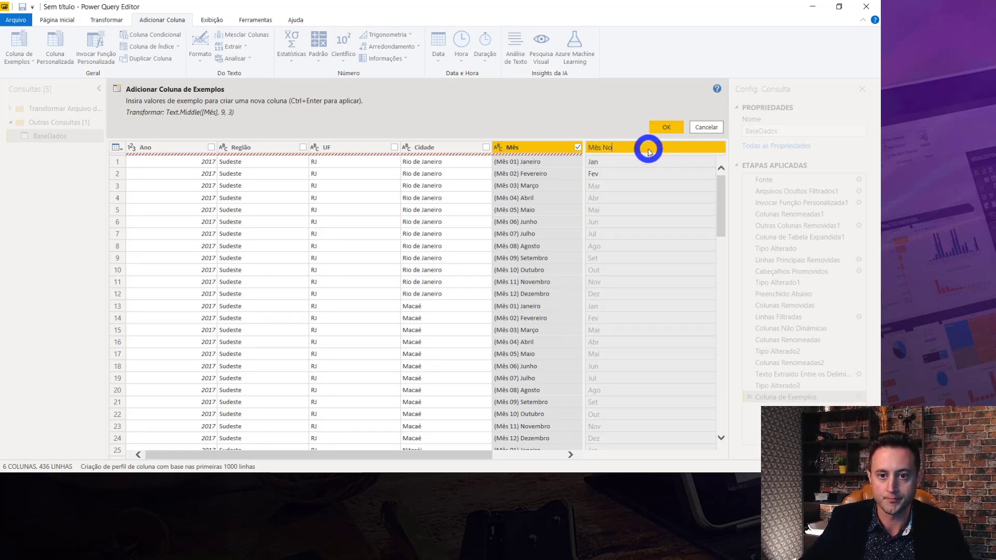
text(me)
key(Return)
click(667, 127)
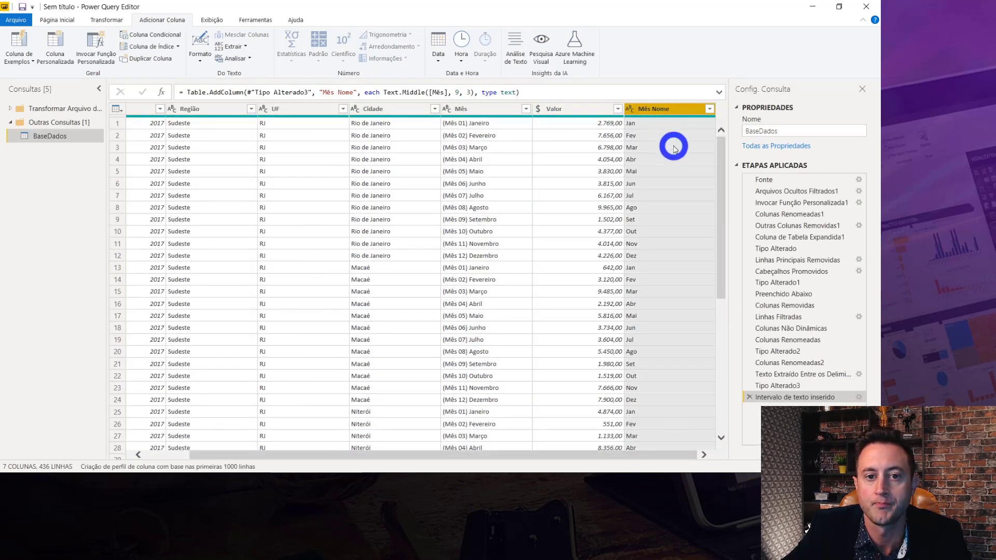
Select the Mês column and bring up the Transformar ribbon
click(472, 109)
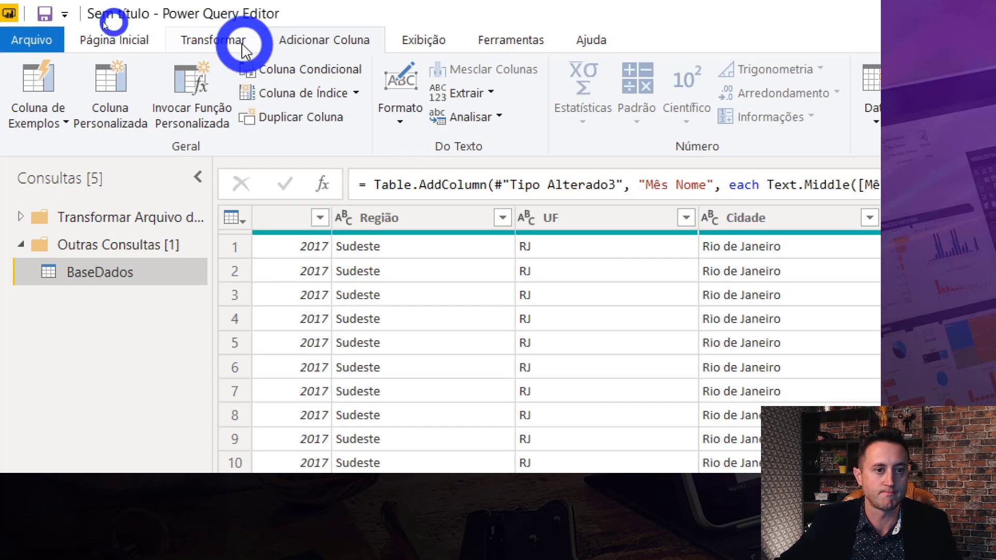
click(108, 20)
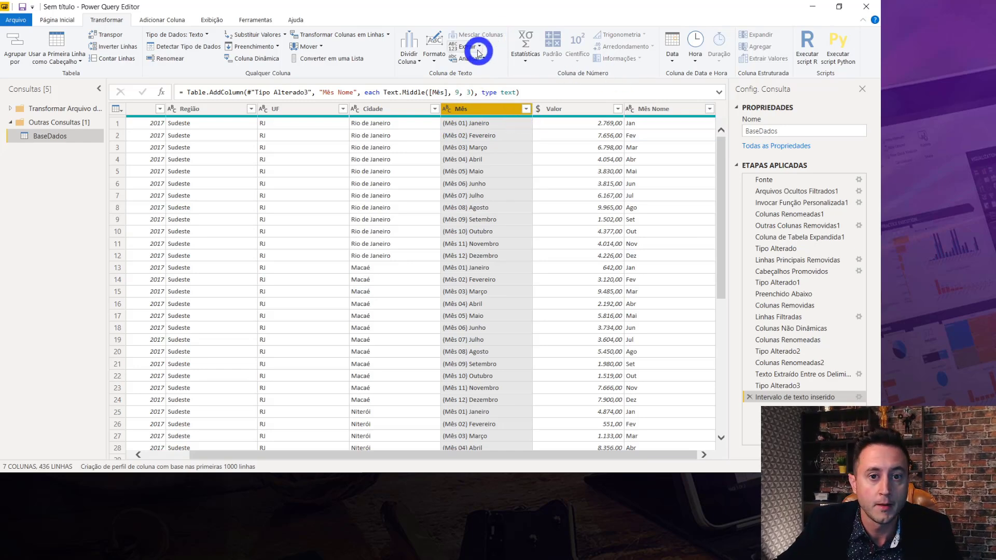
Extract the text between a space and ')' in Mês, leaving month numbers 01–12
click(477, 49)
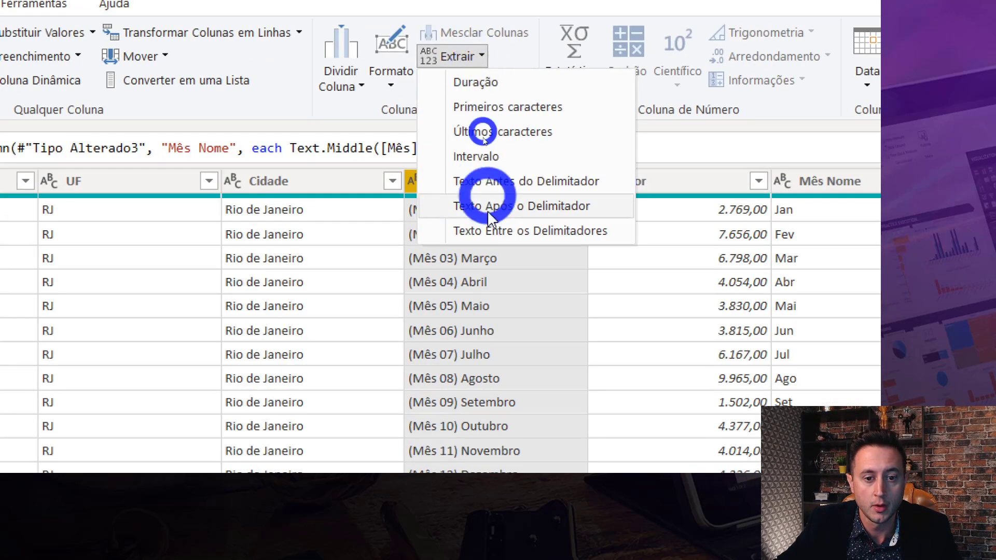
click(539, 236)
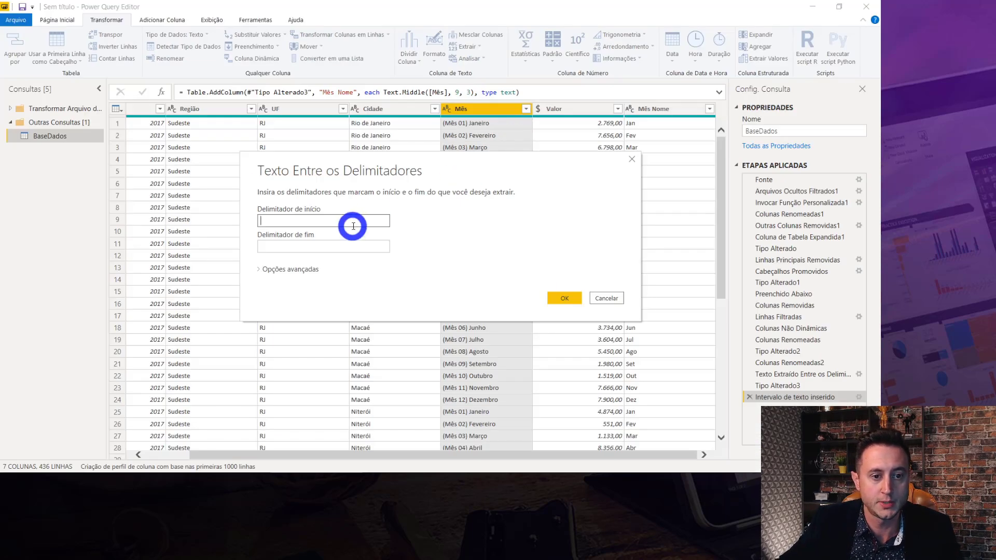
click(348, 244)
text())
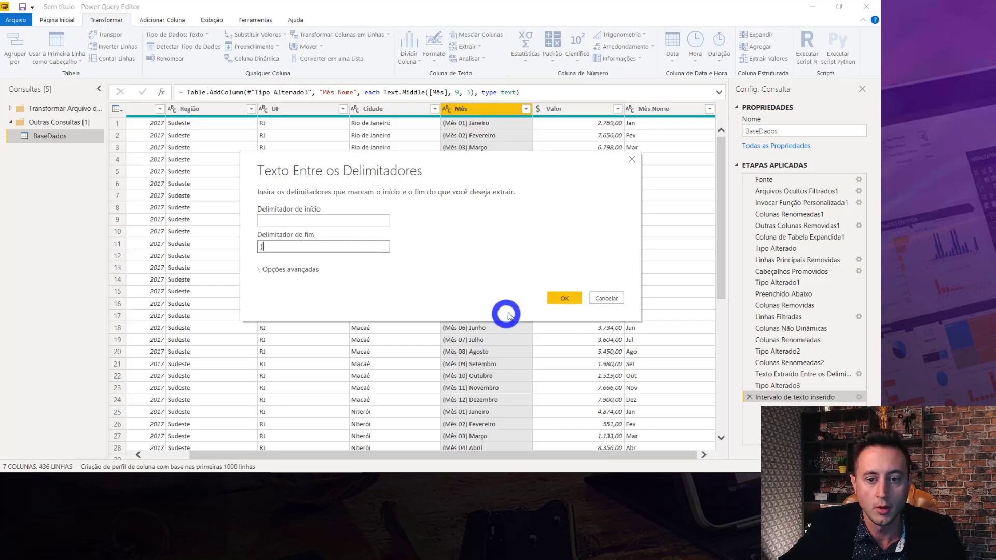
click(564, 298)
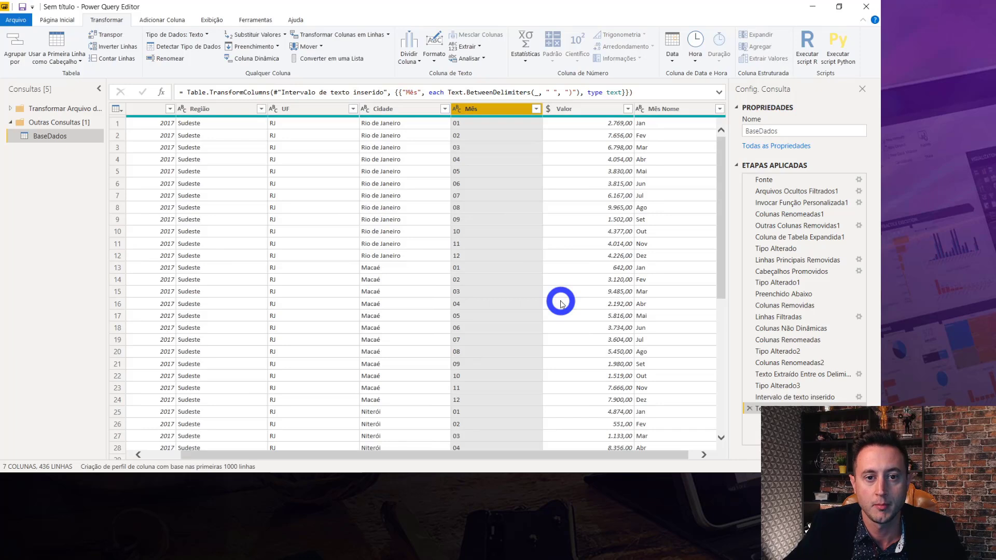
Change Mês to the whole-number (Int64) type so it shows 1 through 12
click(458, 110)
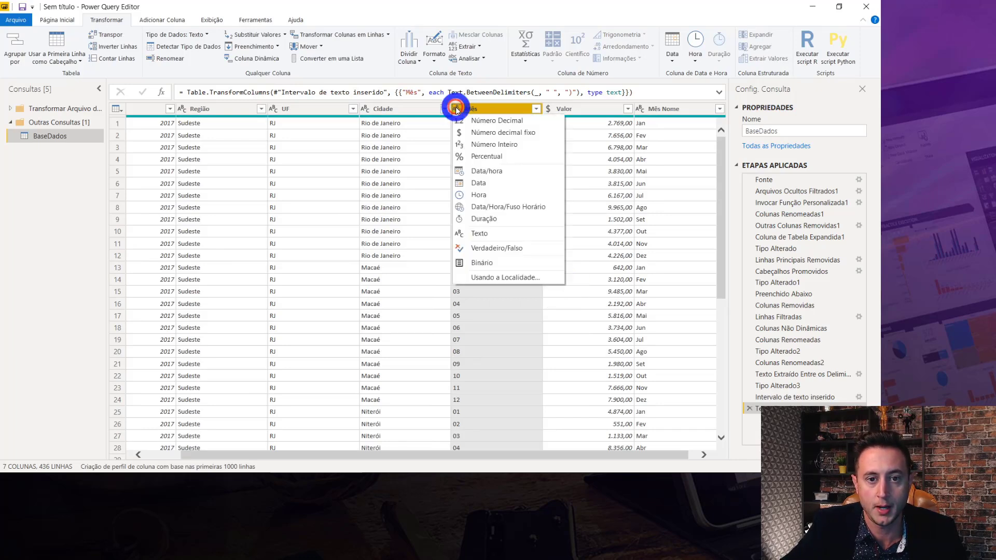
click(492, 146)
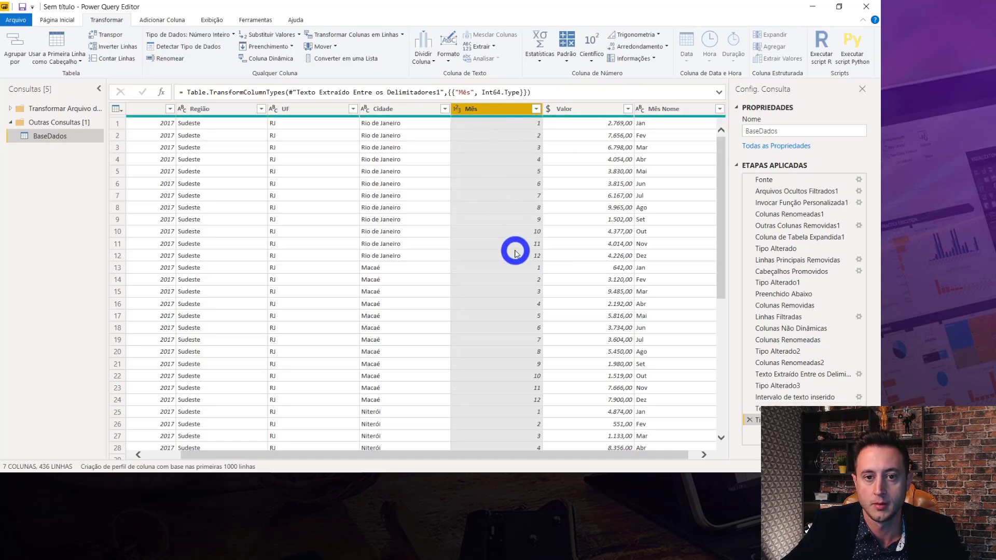
mouse_move(394, 456)
mouse_down()
mouse_move(403, 456)
mouse_move(193, 465)
mouse_move(324, 463)
mouse_move(214, 462)
mouse_up()
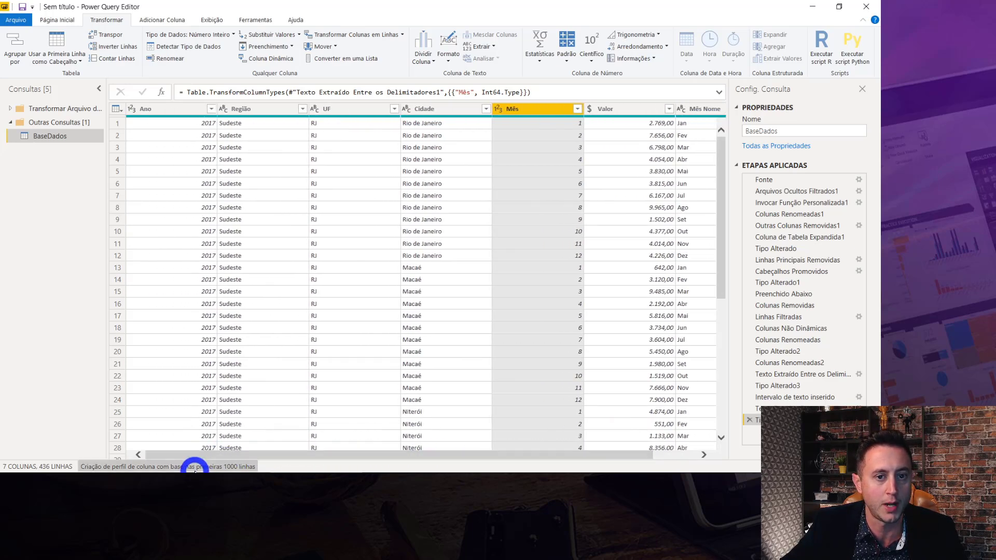
click(58, 24)
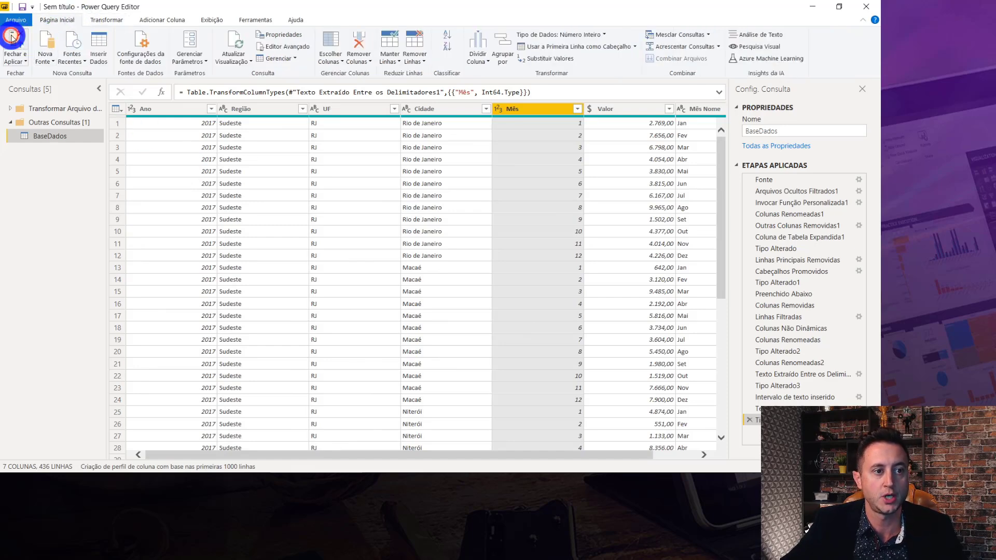
Close the Power Query editor and apply the changes to the report
click(11, 37)
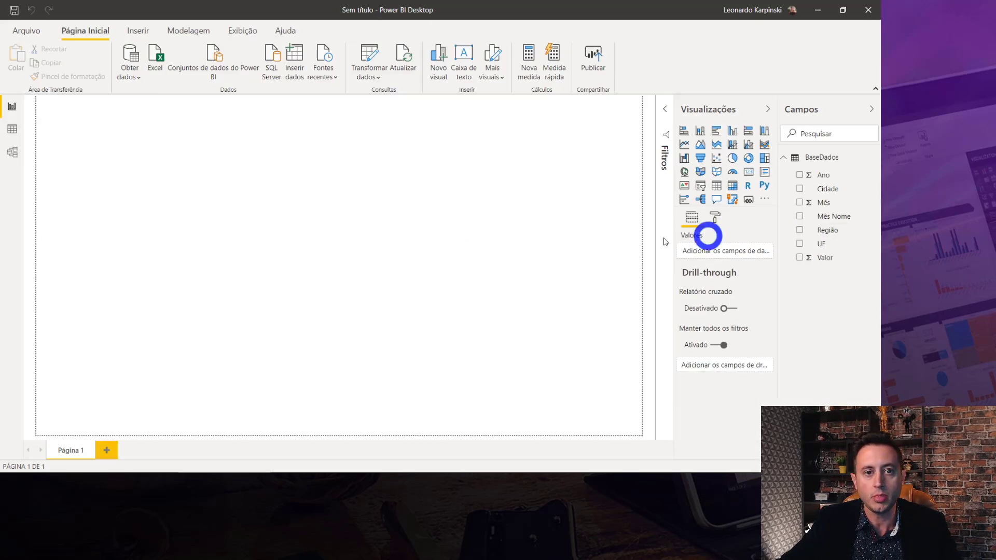
Save the report as ExercicioDlan.pbix in the BaseDados folder
click(15, 9)
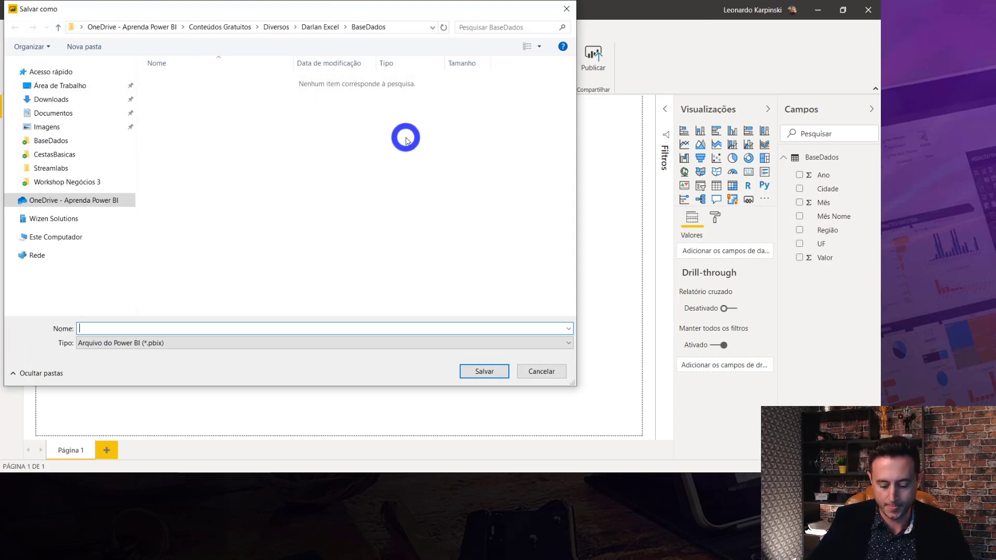
text(Exercici)
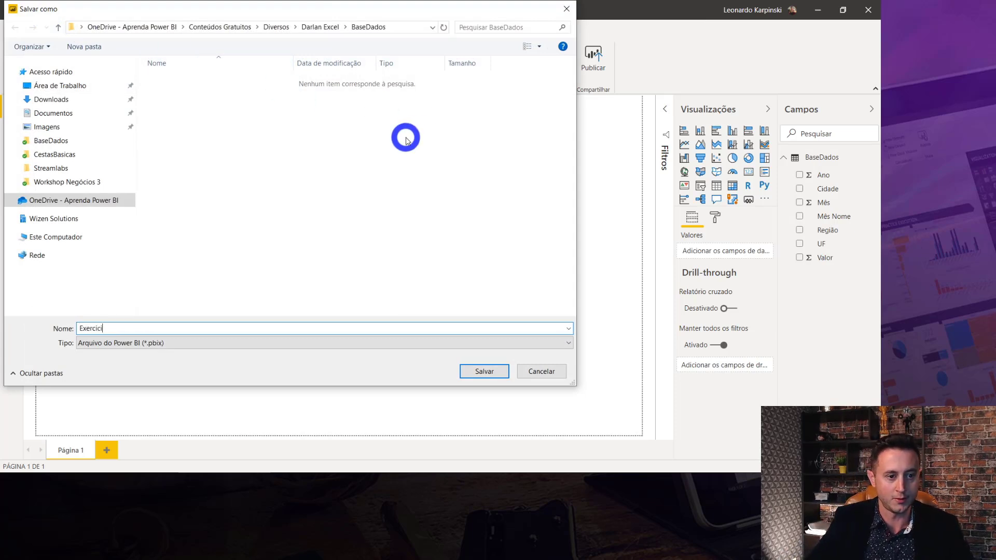
text(oDarlan)
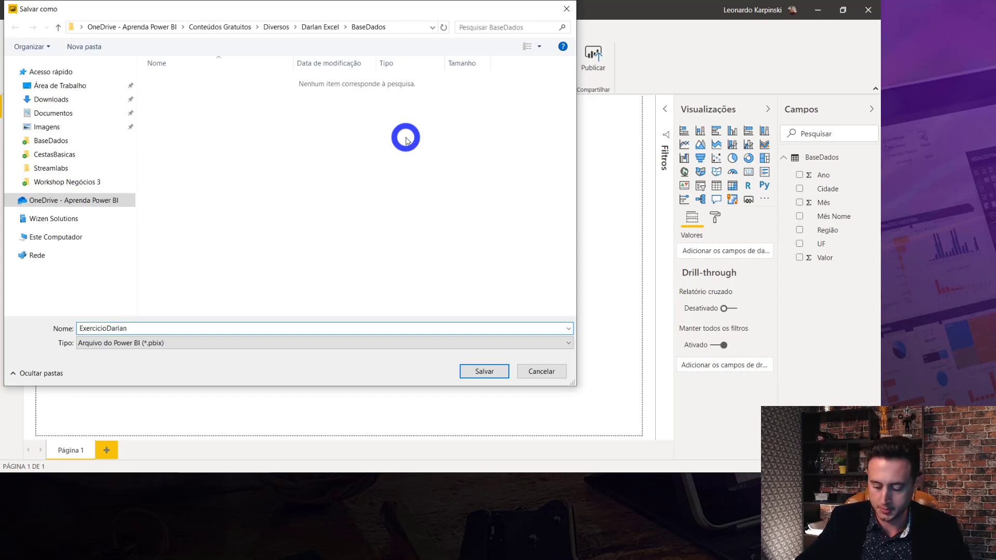
key(Return)
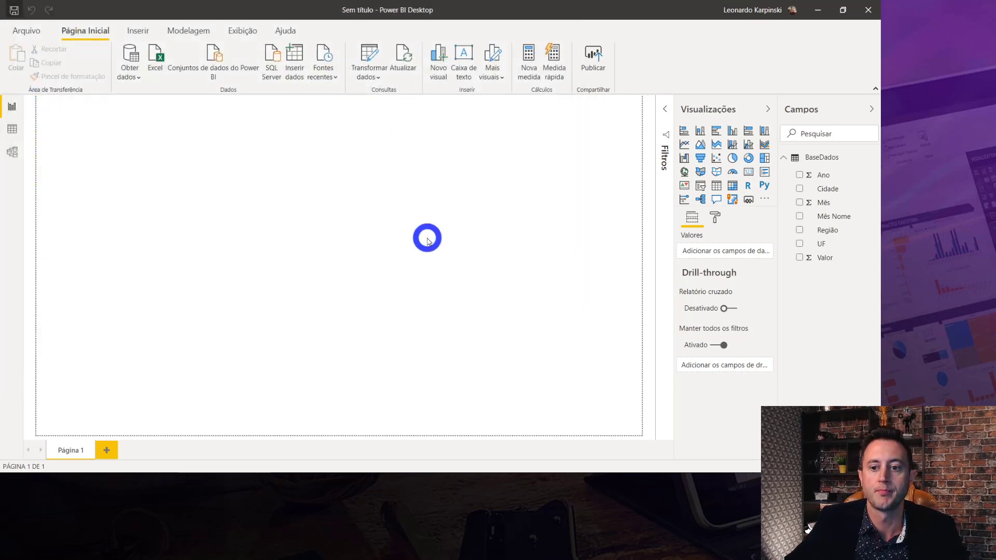